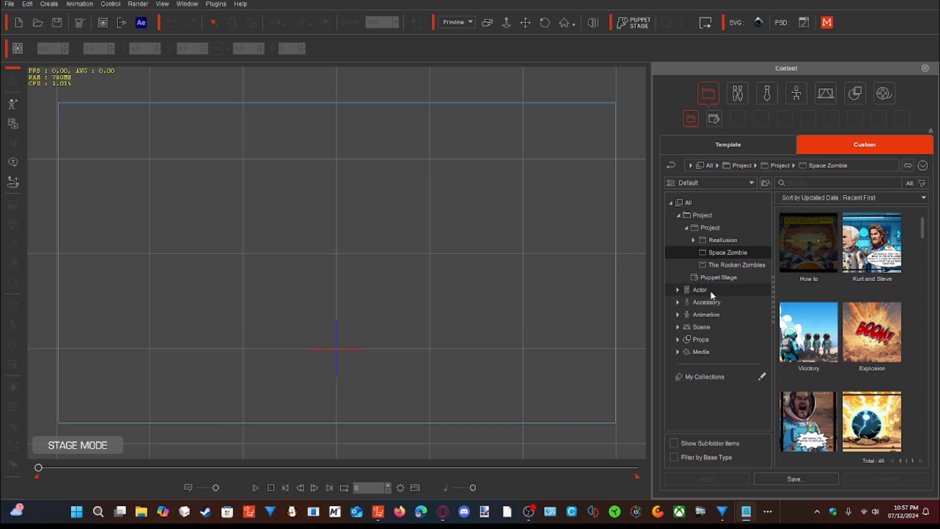
- Import the image "black" from the Space Zombies folder as the stage background
{"action": "left_click", "coordinate": [19, 128]}
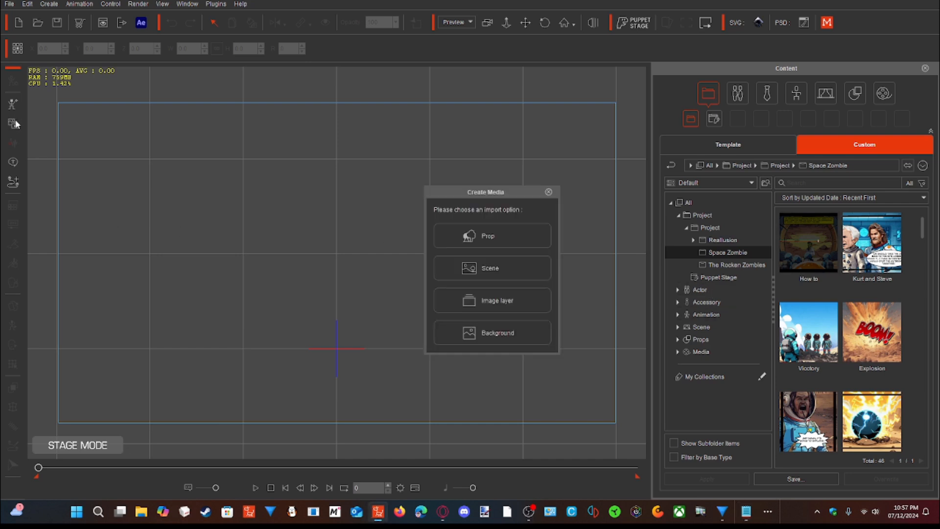
{"action": "left_click", "coordinate": [489, 332]}
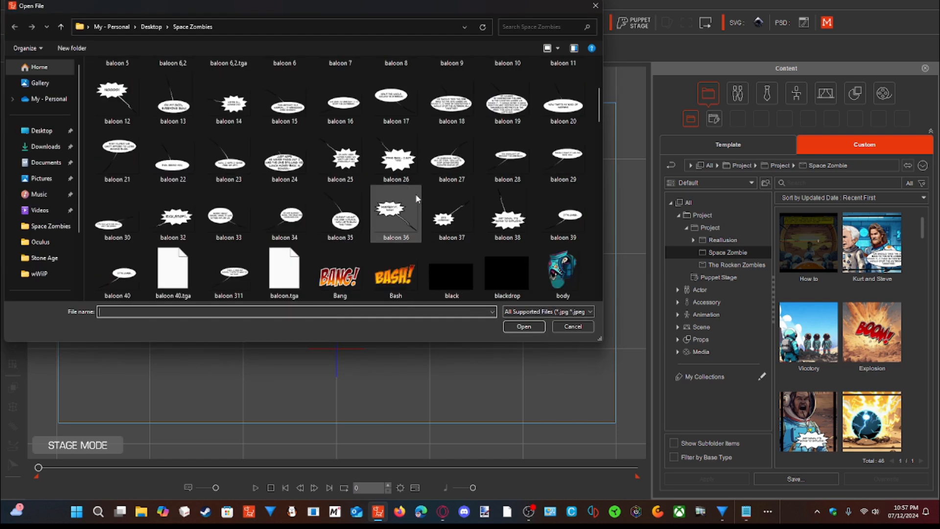
{"action": "left_click", "coordinate": [457, 281]}
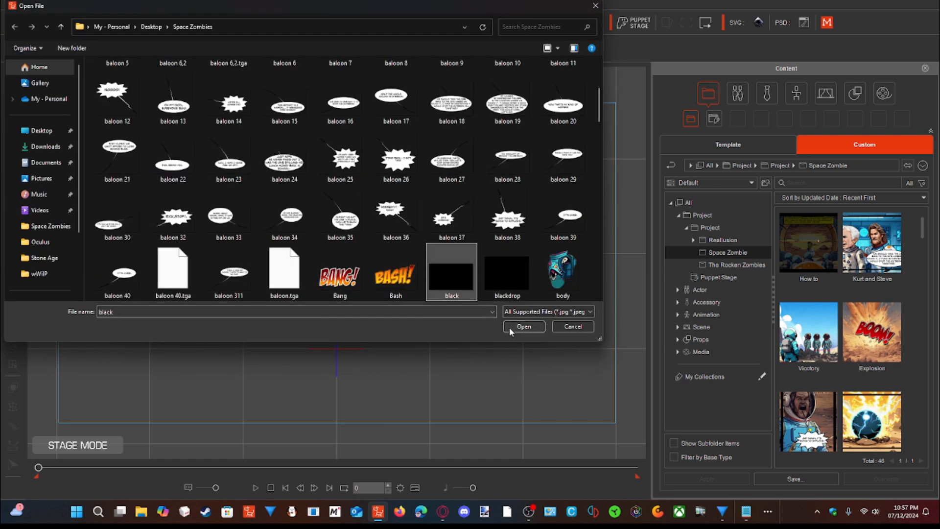
{"action": "left_click", "coordinate": [522, 326]}
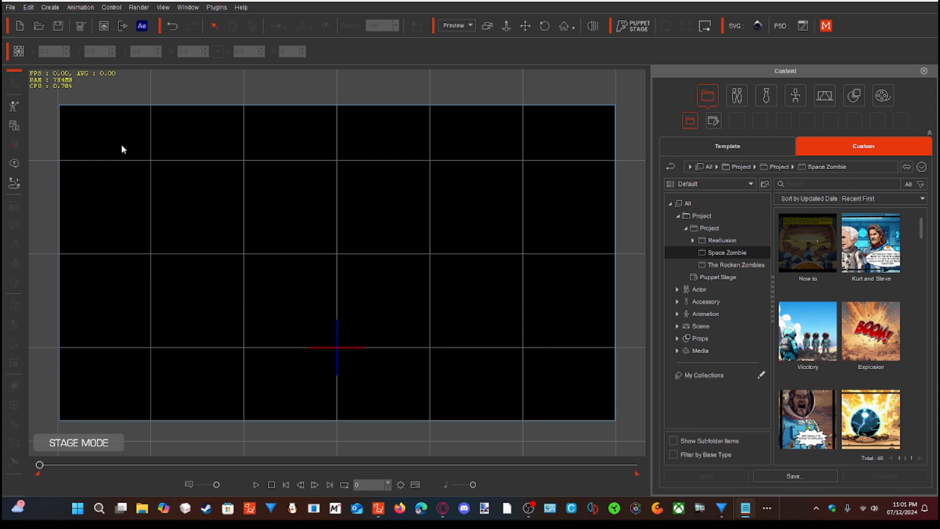
- Import "Dainals last stand" as a static image prop and enlarge it to about 234.6% to fill the camera frame
{"action": "left_click", "coordinate": [13, 128]}
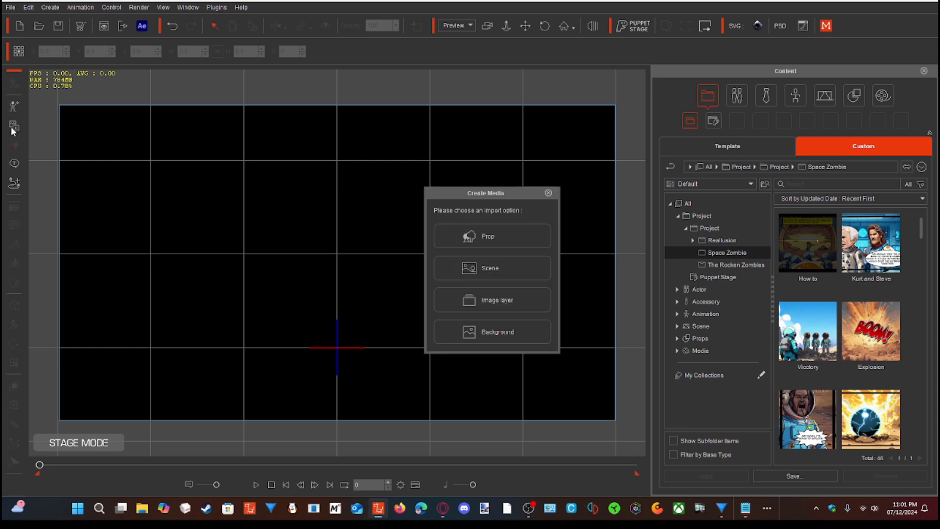
{"action": "left_click", "coordinate": [462, 236]}
{"action": "scroll", "coordinate": [325, 191], "scroll_direction": "down", "scroll_amount": 5}
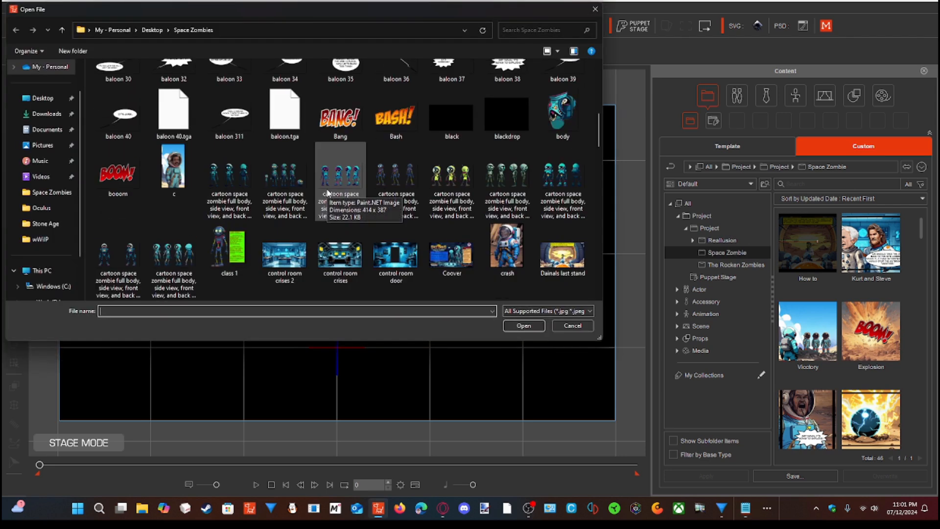
{"action": "left_click", "coordinate": [556, 256]}
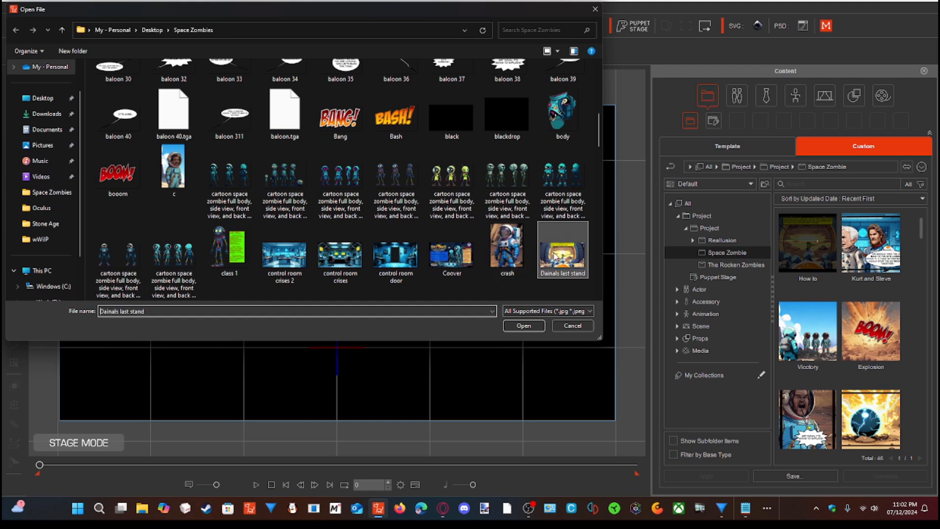
{"action": "left_click", "coordinate": [524, 326]}
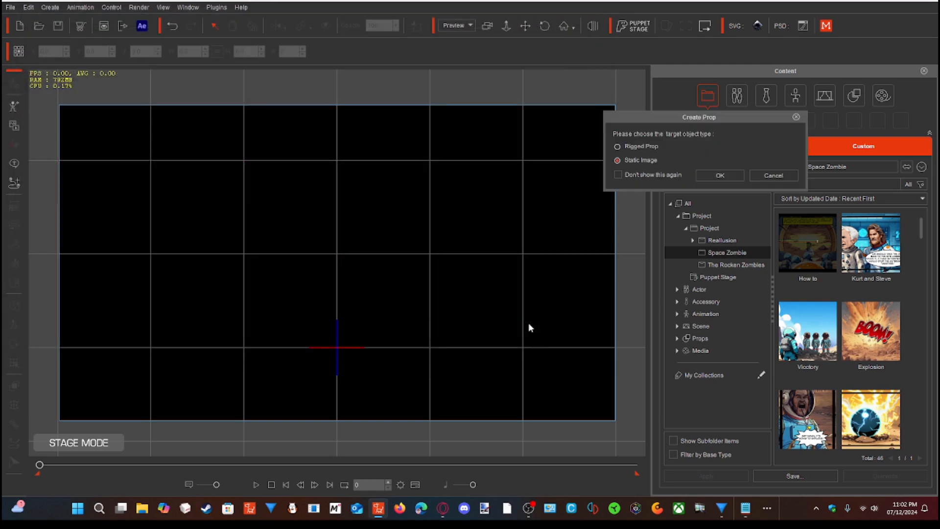
{"action": "left_click", "coordinate": [711, 175]}
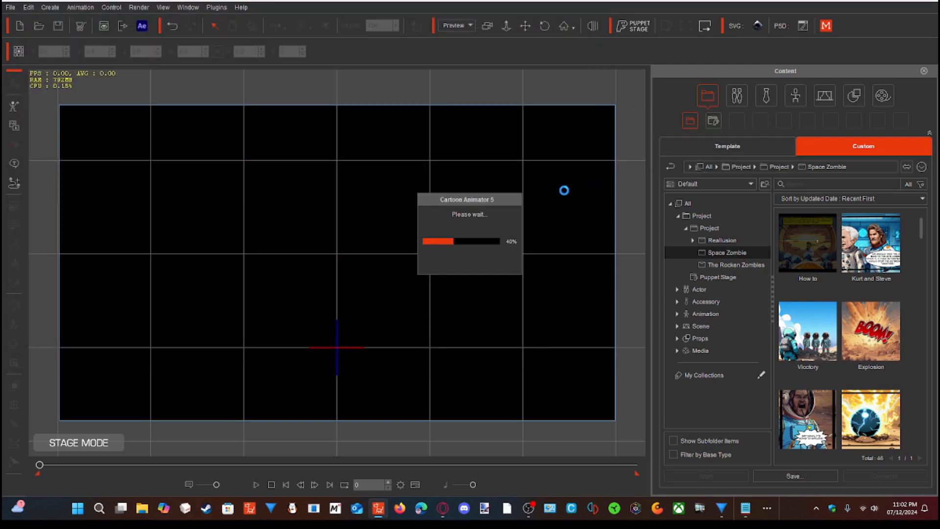
{"action": "left_click_drag", "start_coordinate": [422, 308], "coordinate": [422, 228]}
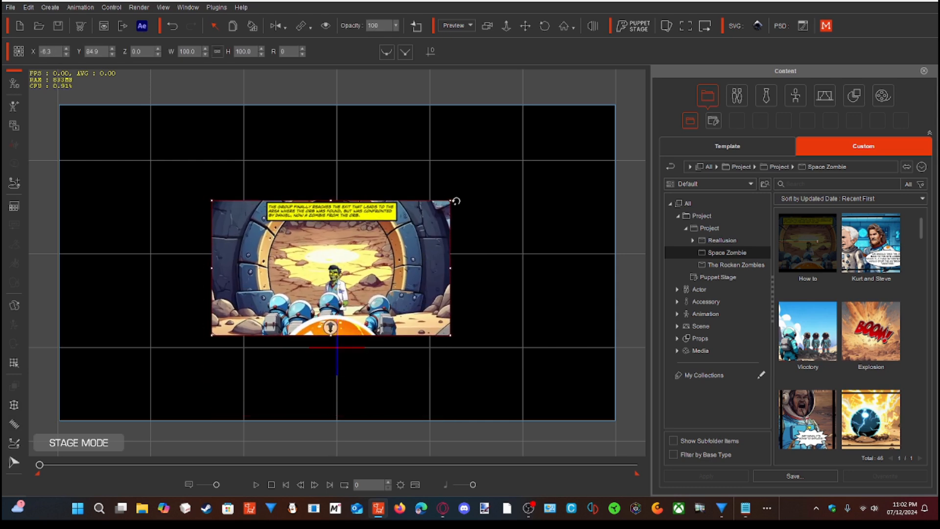
{"action": "left_click_drag", "start_coordinate": [453, 200], "coordinate": [594, 149]}
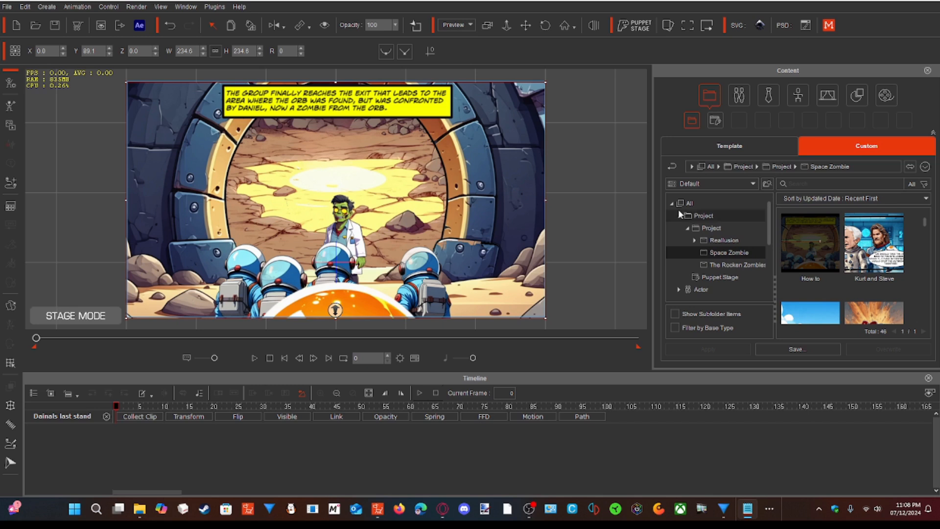
- Set the "Dainals last stand" image's opacity to 0% at frame 0, and set it back to 100%
{"action": "left_click", "coordinate": [27, 7]}
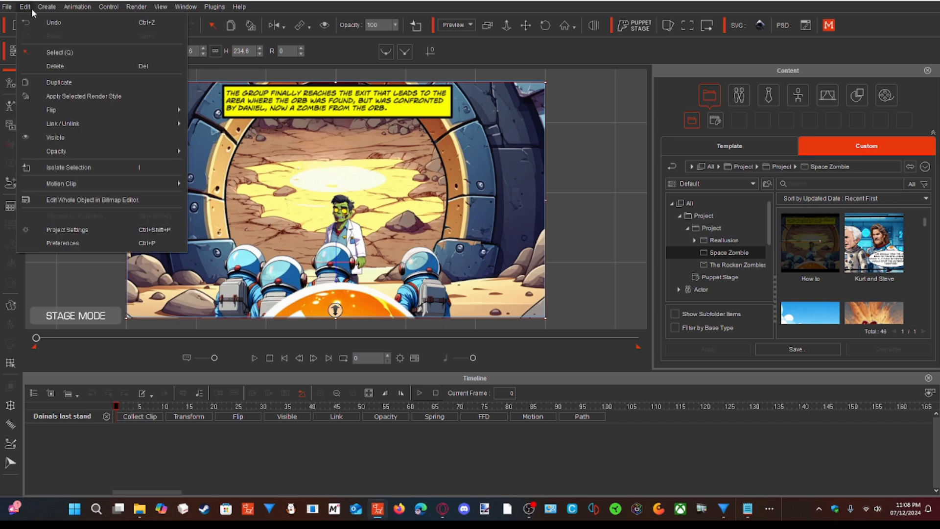
{"action": "mouse_move", "coordinate": [64, 152]}
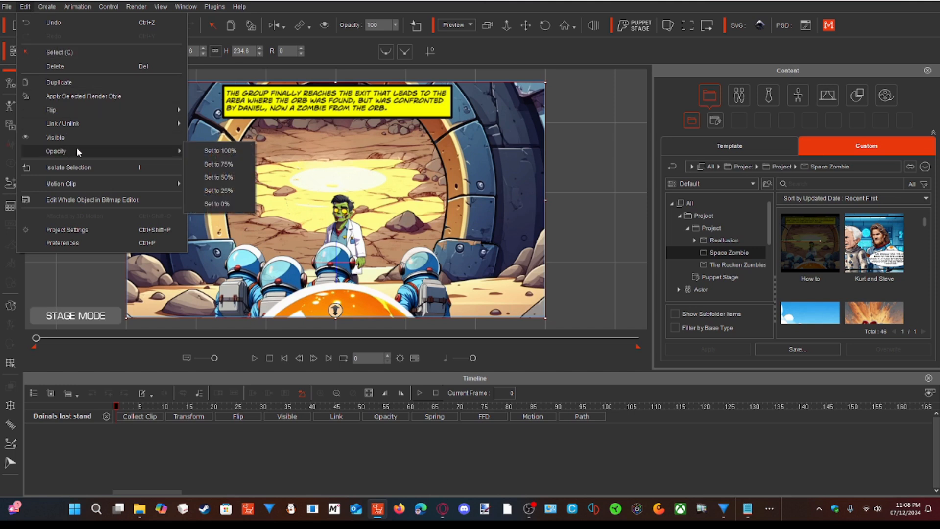
{"action": "left_click", "coordinate": [213, 205]}
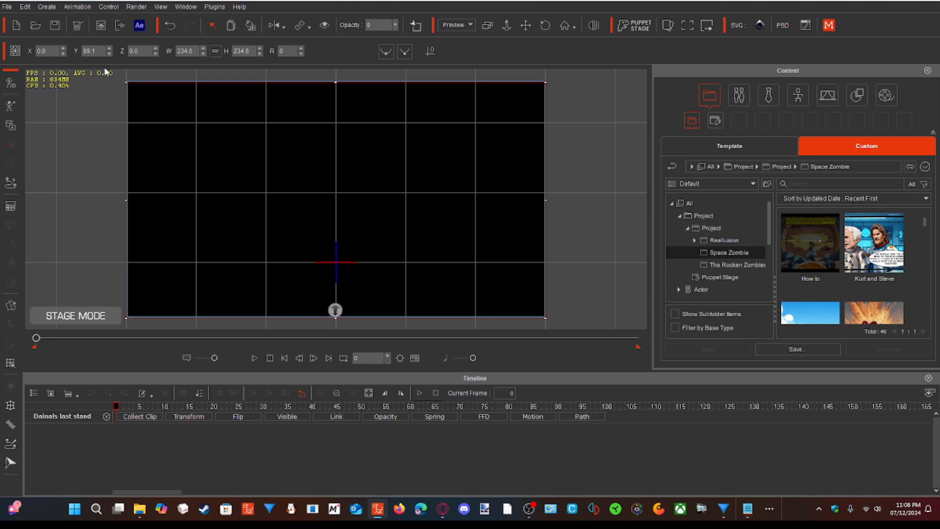
{"action": "left_click", "coordinate": [26, 8]}
{"action": "mouse_move", "coordinate": [51, 153]}
{"action": "left_click", "coordinate": [218, 153]}
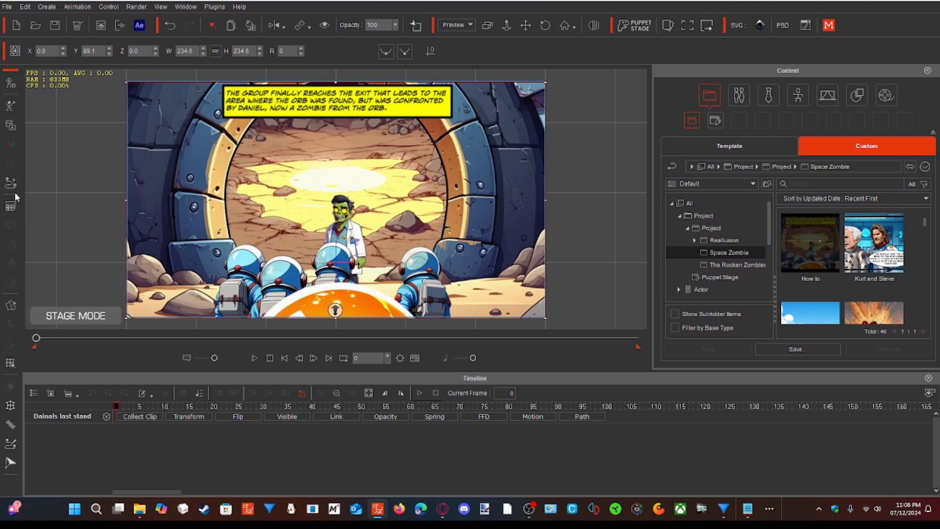
- Set the "Dainals last stand" image's opacity to 25% at frame 10, and scrub the playhead back to frame 0 to check the fade
{"action": "left_click_drag", "start_coordinate": [117, 405], "coordinate": [165, 405]}
{"action": "left_click", "coordinate": [25, 8]}
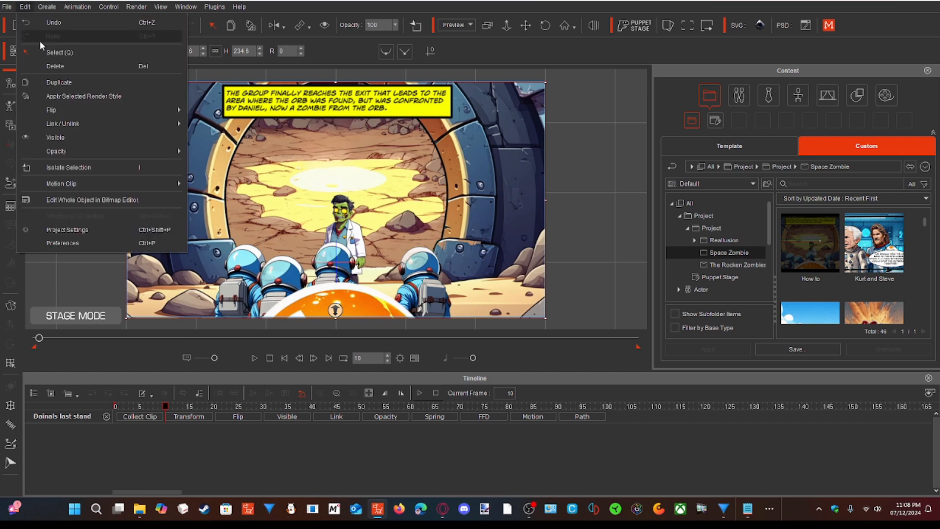
{"action": "mouse_move", "coordinate": [63, 150]}
{"action": "left_click", "coordinate": [206, 190]}
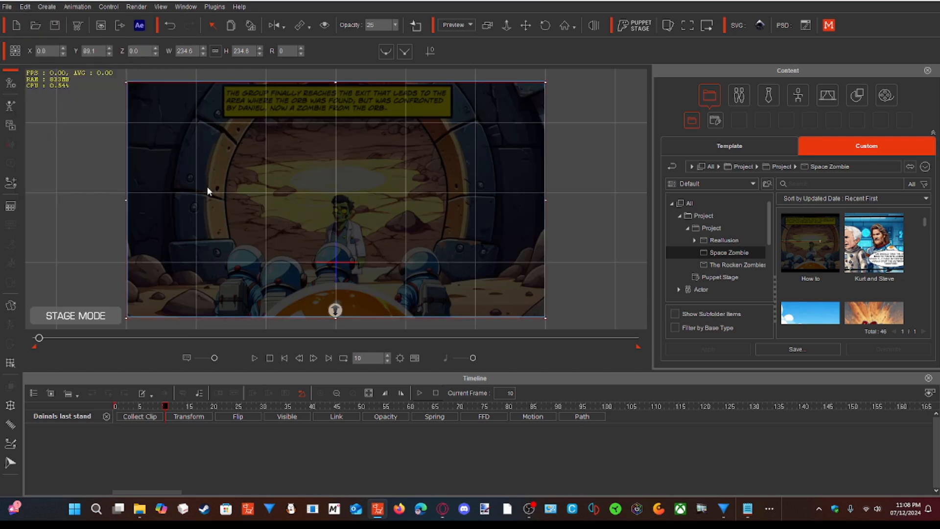
{"action": "left_click_drag", "start_coordinate": [39, 340], "coordinate": [43, 340]}
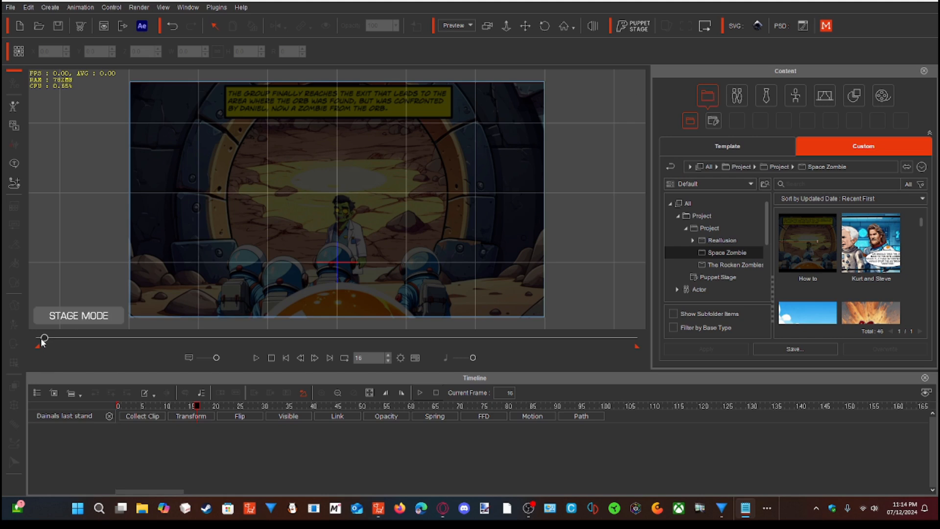
{"action": "left_click_drag", "start_coordinate": [44, 338], "coordinate": [41, 337]}
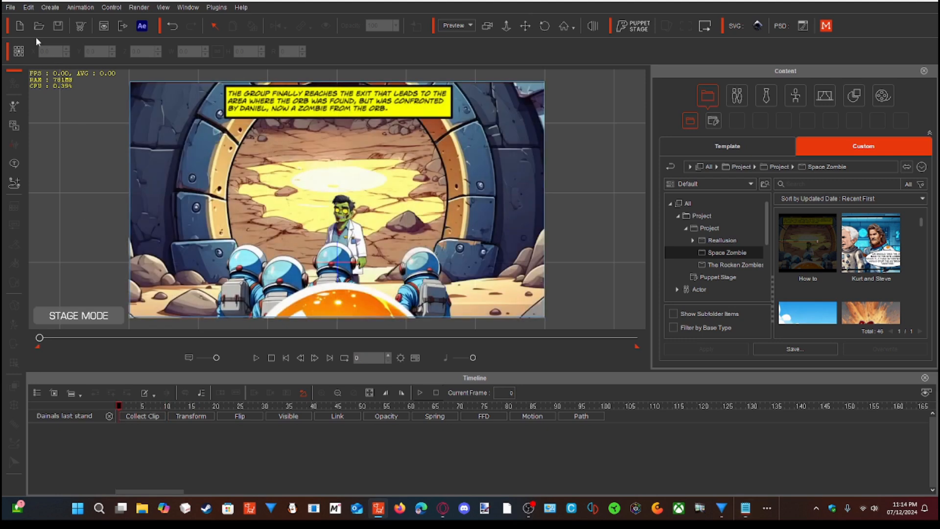
- Import the video "Gorge Rises a again" from the Space Zombies folder as a prop at frame 0
{"action": "left_click", "coordinate": [10, 8]}
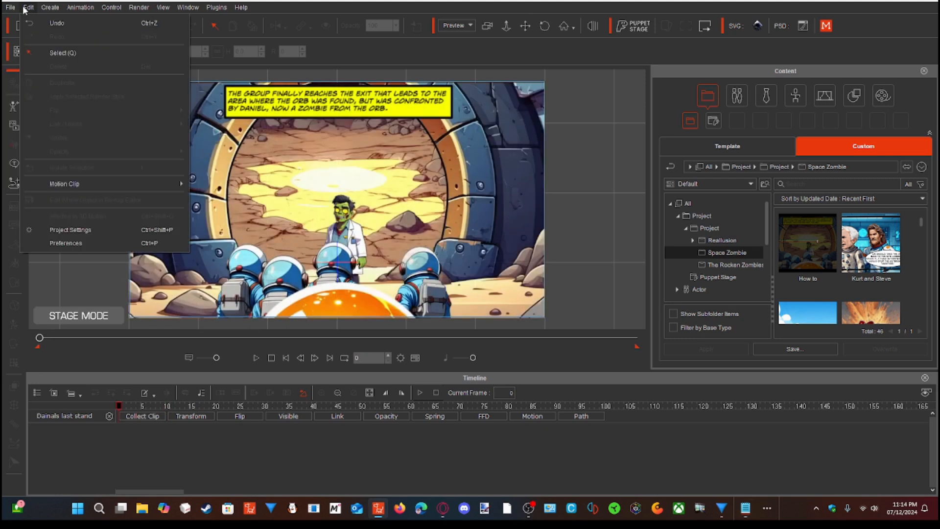
{"action": "left_click", "coordinate": [25, 9]}
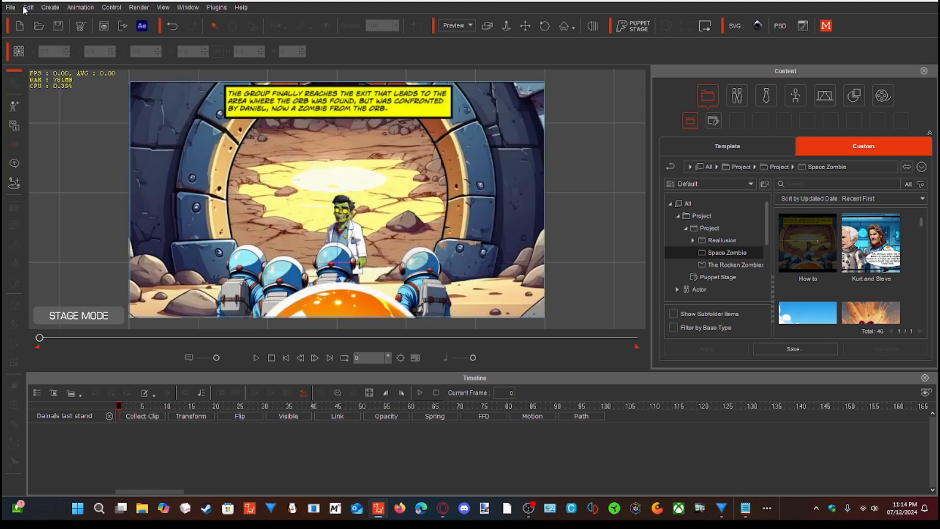
{"action": "left_click", "coordinate": [14, 125]}
{"action": "left_click", "coordinate": [478, 236]}
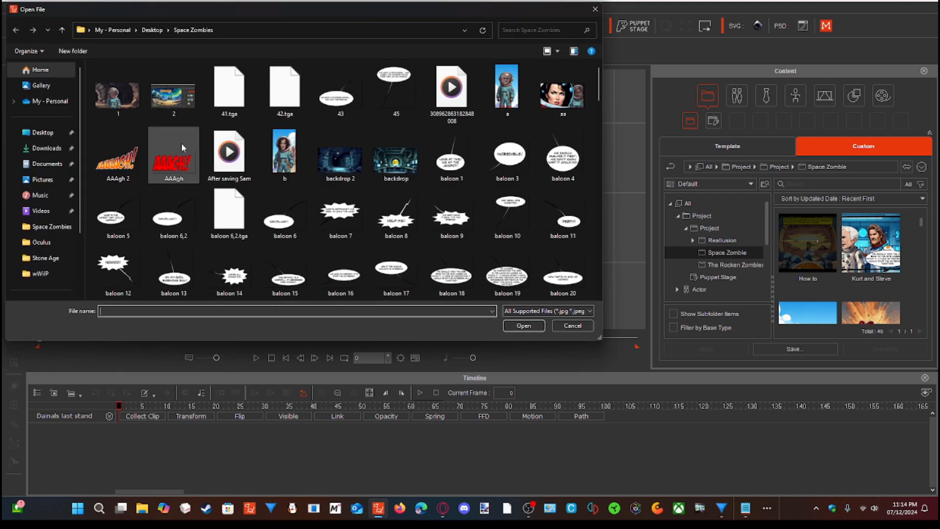
{"action": "scroll", "coordinate": [178, 151], "scroll_direction": "down", "scroll_amount": 6}
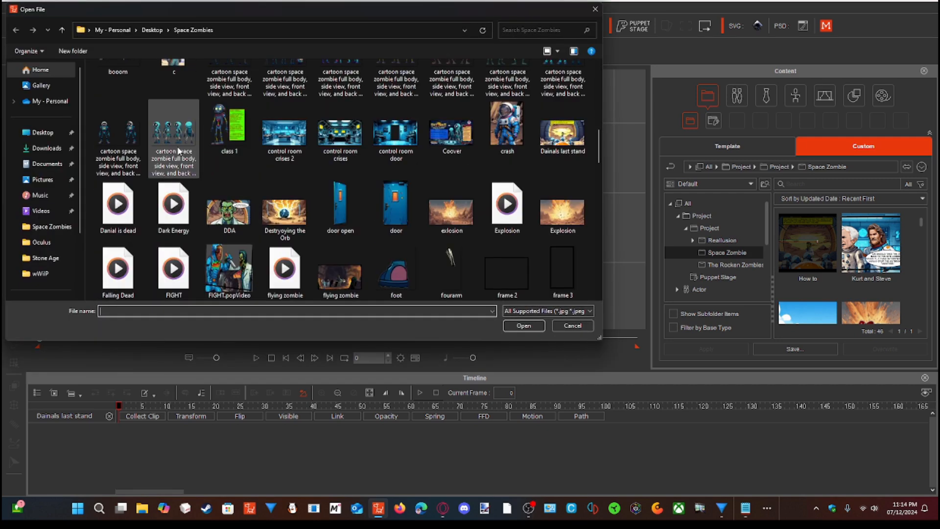
{"action": "scroll", "coordinate": [179, 150], "scroll_direction": "down", "scroll_amount": 3}
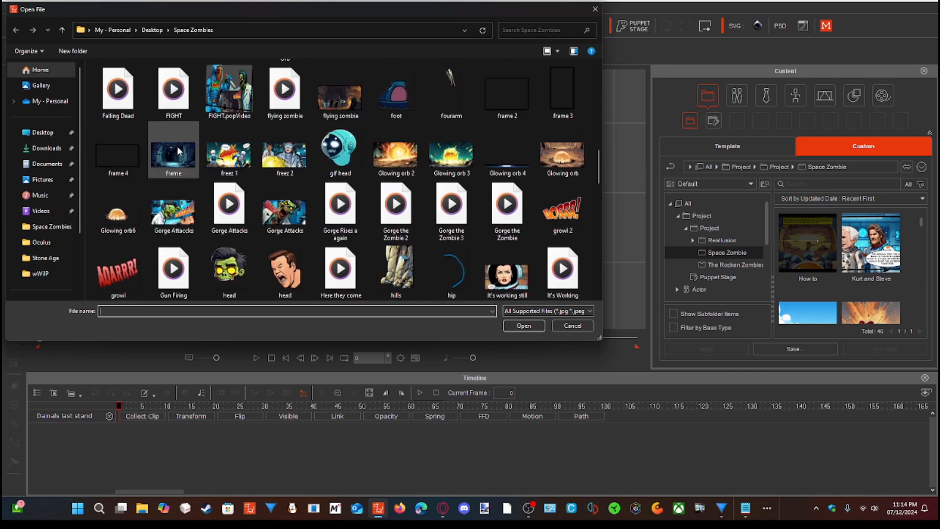
{"action": "left_click", "coordinate": [340, 210]}
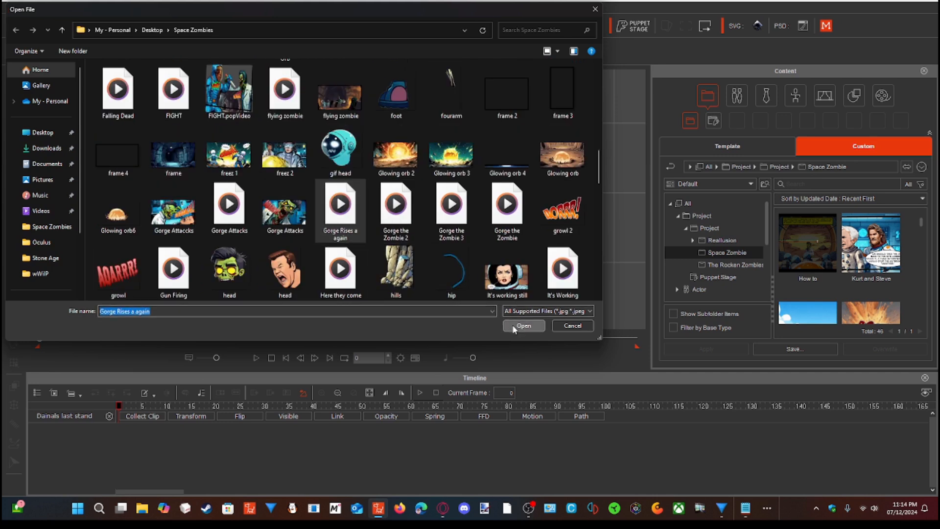
{"action": "left_click", "coordinate": [513, 325]}
- Enlarge the "Gorge Rises a again" prop to about 172.8% and place it just outside the camera frame's left edge, at about X -527.4
{"action": "left_click_drag", "start_coordinate": [400, 268], "coordinate": [402, 218]}
{"action": "left_click_drag", "start_coordinate": [427, 163], "coordinate": [492, 126]}
{"action": "left_click_drag", "start_coordinate": [429, 193], "coordinate": [432, 189]}
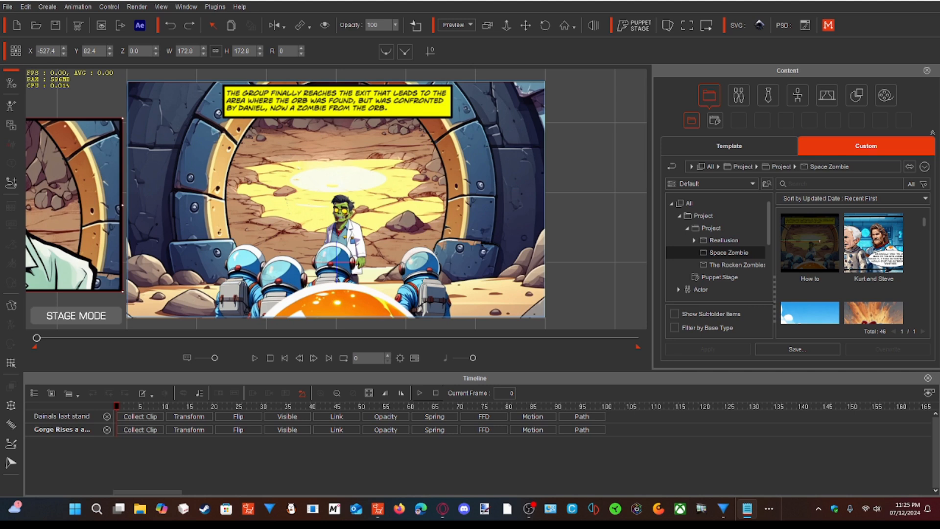
- Create a straight horizontal motion path from the off-frame video prop to just beside the zombie near the scene's centre
{"action": "left_click", "coordinate": [16, 194]}
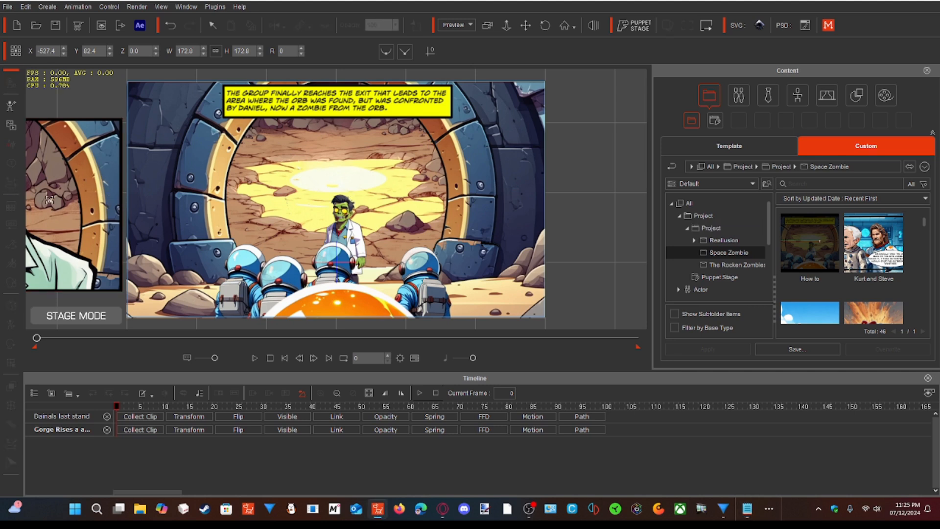
{"action": "mouse_move", "coordinate": [49, 199]}
{"action": "left_mouse_down"}
{"action": "mouse_move", "coordinate": [147, 208]}
{"action": "mouse_move", "coordinate": [382, 197]}
{"action": "left_mouse_up"}
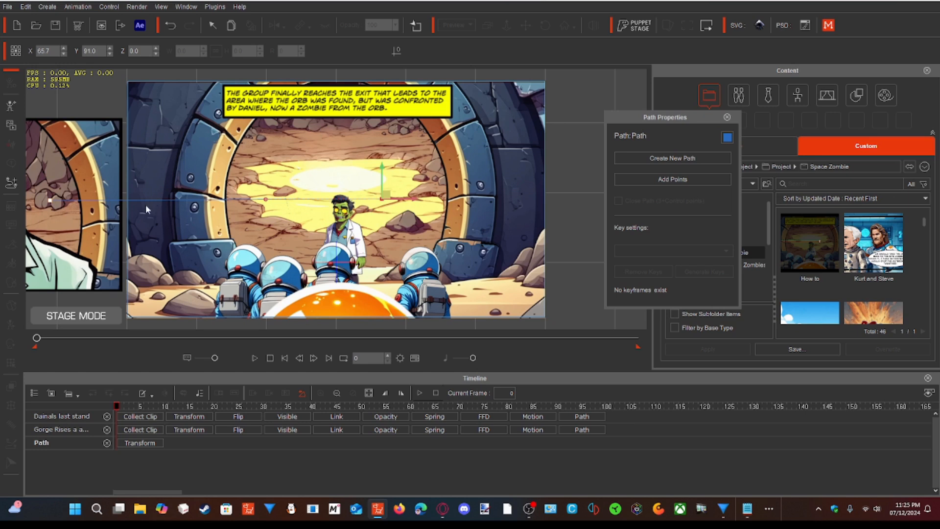
{"action": "left_click", "coordinate": [727, 117]}
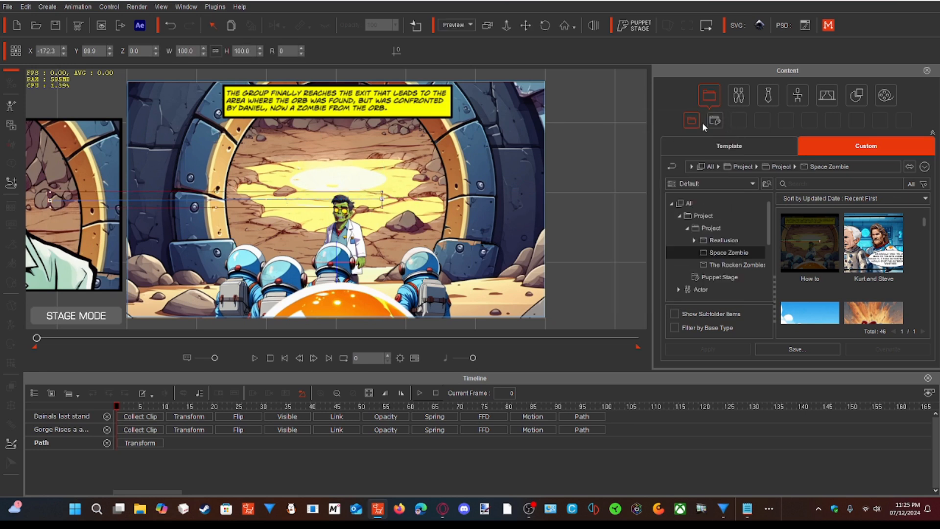
- Attach the video prop to the path at its left end, and shift the path left to about X -287.8 so the prop sits outside the frame
{"action": "right_click", "coordinate": [77, 174]}
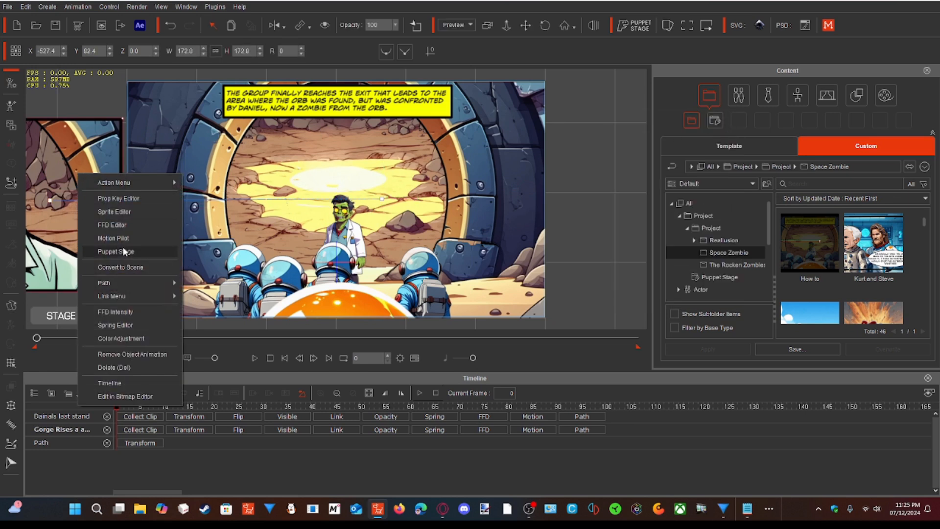
{"action": "mouse_move", "coordinate": [163, 284]}
{"action": "left_click", "coordinate": [210, 283]}
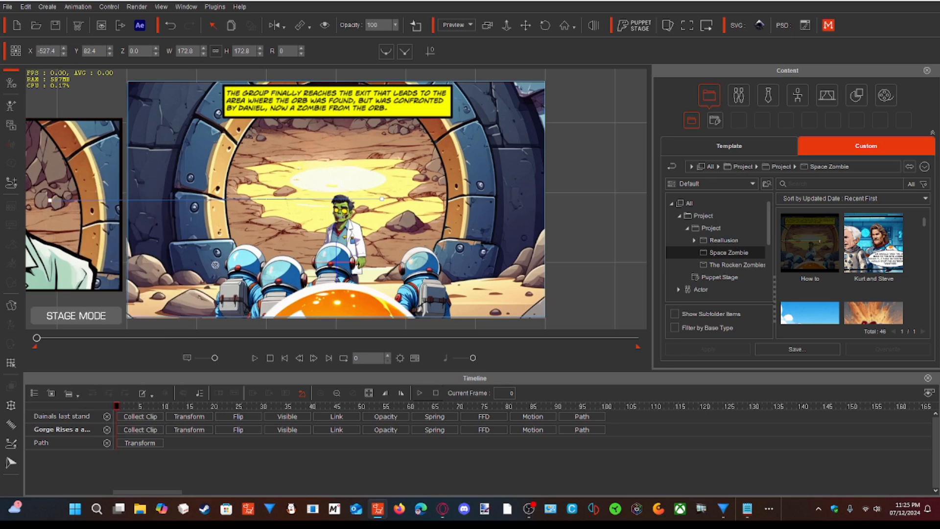
{"action": "left_click", "coordinate": [250, 199]}
{"action": "left_click_drag", "start_coordinate": [267, 177], "coordinate": [49, 165]}
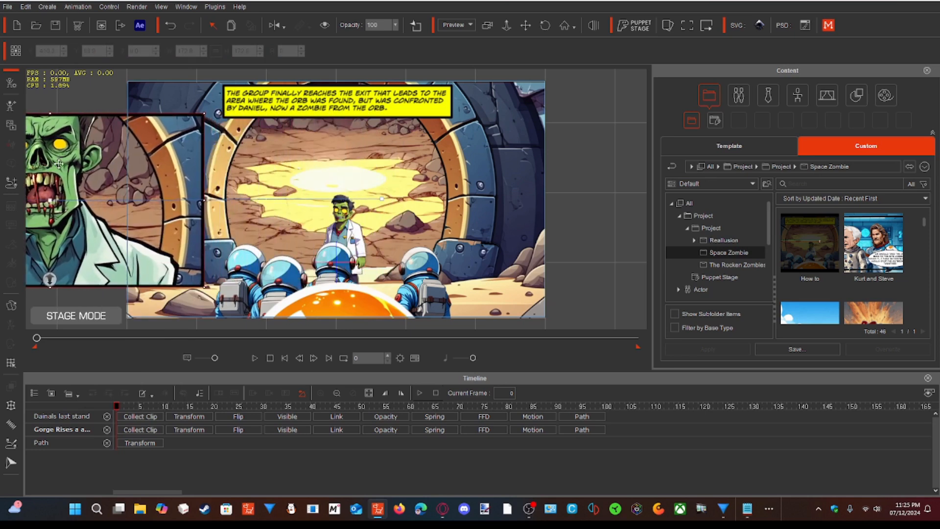
{"action": "left_click", "coordinate": [264, 199]}
{"action": "left_click_drag", "start_coordinate": [263, 199], "coordinate": [209, 200]}
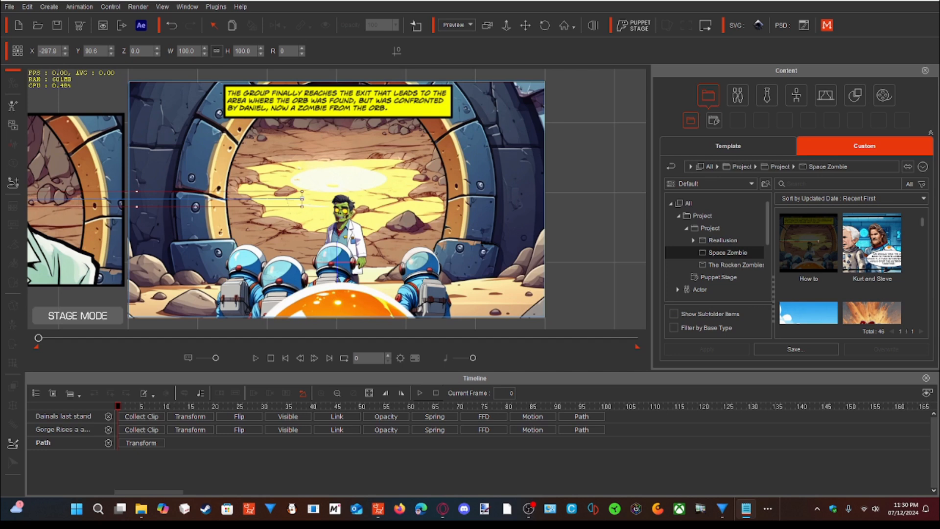
- Set the "Gorge Rises a again" prop's path progression to 100 at frame 85 so it slides into the scene
{"action": "right_click", "coordinate": [100, 157]}
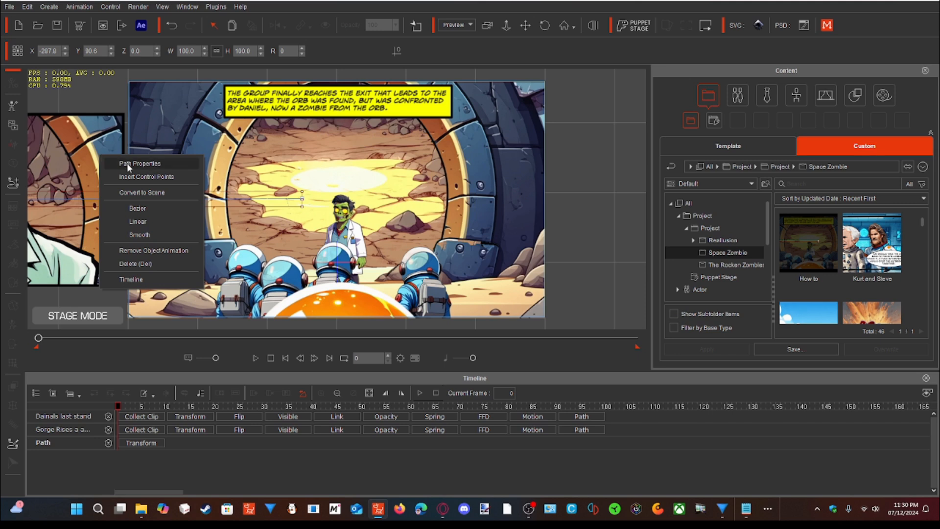
{"action": "left_click", "coordinate": [86, 155]}
{"action": "right_click", "coordinate": [86, 155]}
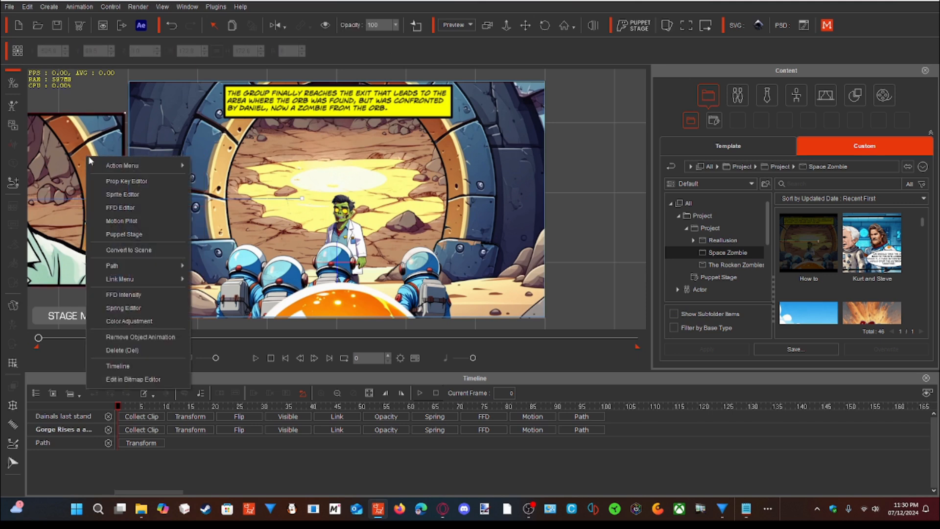
{"action": "mouse_move", "coordinate": [119, 263]}
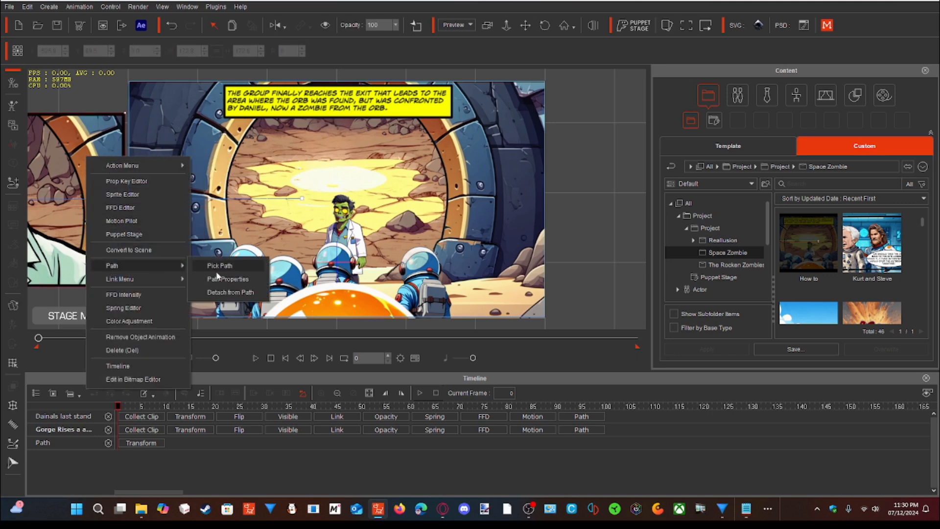
{"action": "left_click", "coordinate": [222, 278]}
{"action": "left_click_drag", "start_coordinate": [117, 406], "coordinate": [152, 404]}
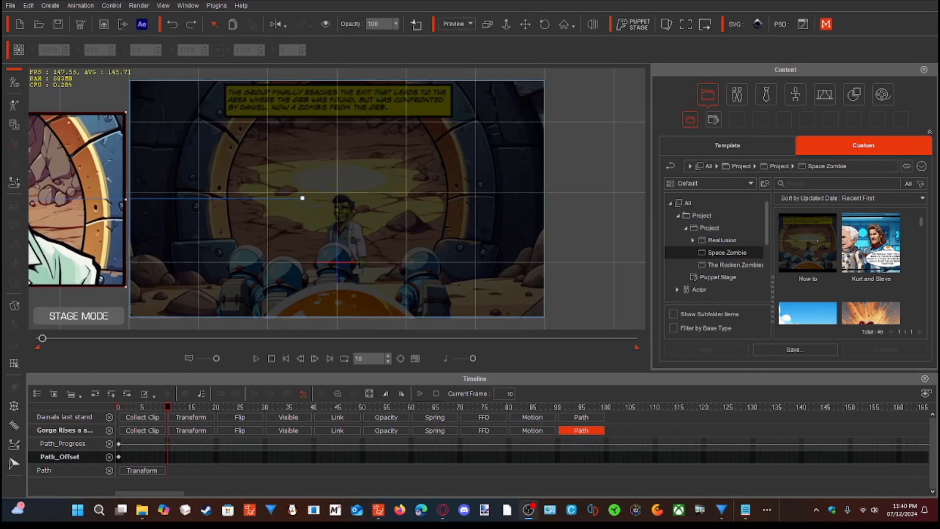
{"action": "key", "text": "alt+Tab"}
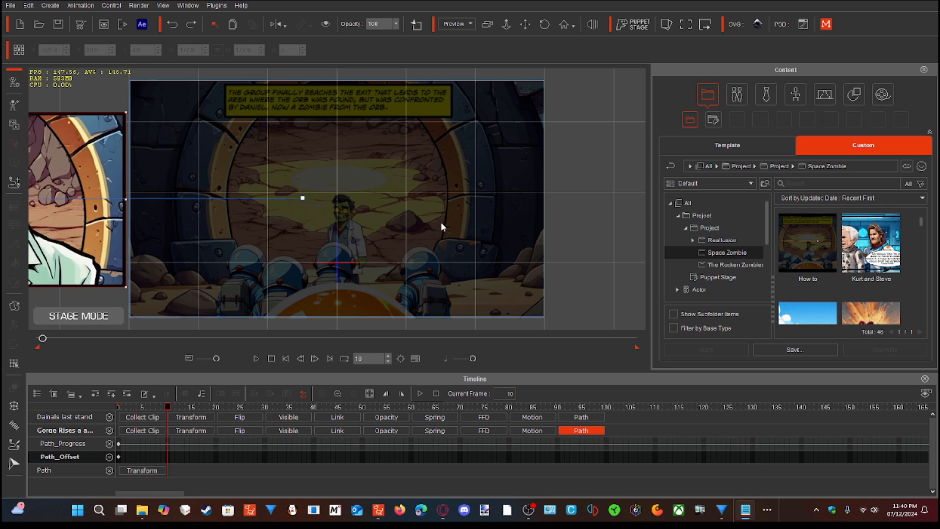
{"action": "right_click", "coordinate": [112, 160]}
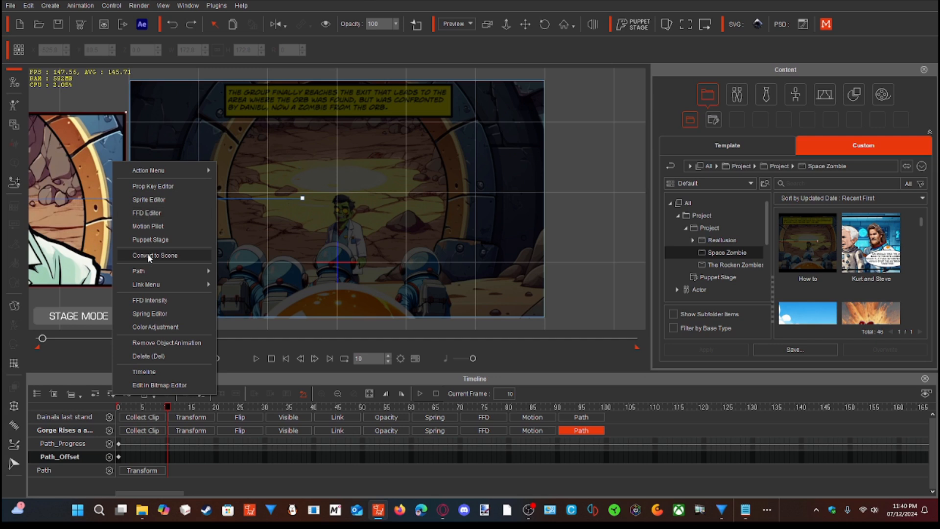
{"action": "mouse_move", "coordinate": [151, 271]}
{"action": "left_click", "coordinate": [225, 281]}
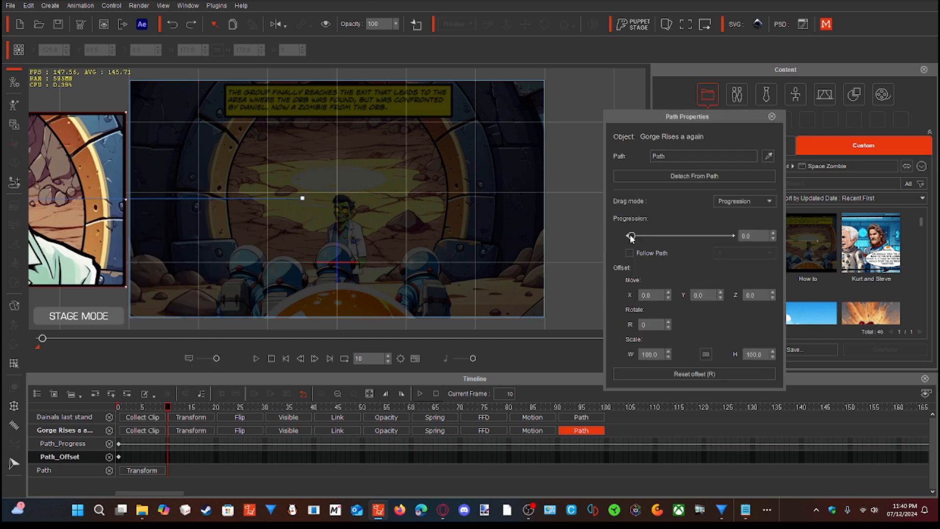
{"action": "left_click_drag", "start_coordinate": [169, 403], "coordinate": [534, 405]}
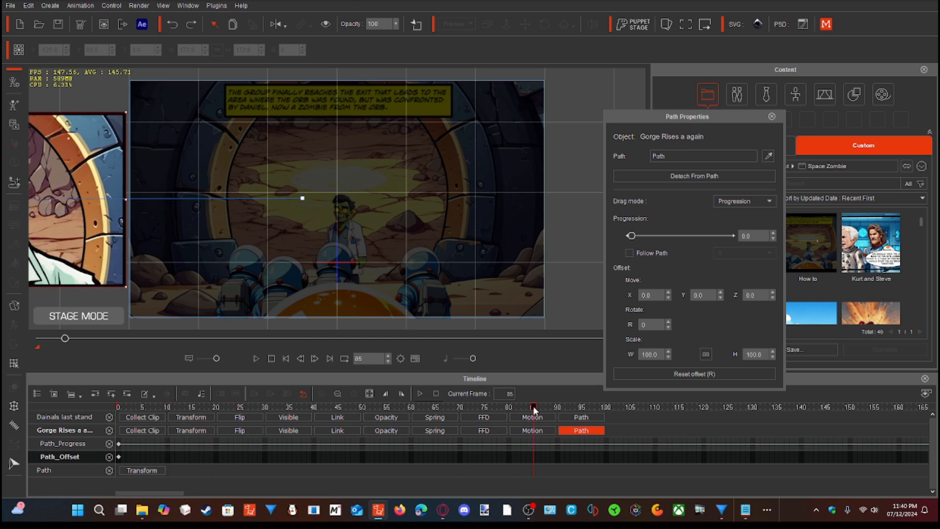
{"action": "left_click_drag", "start_coordinate": [631, 235], "coordinate": [735, 239]}
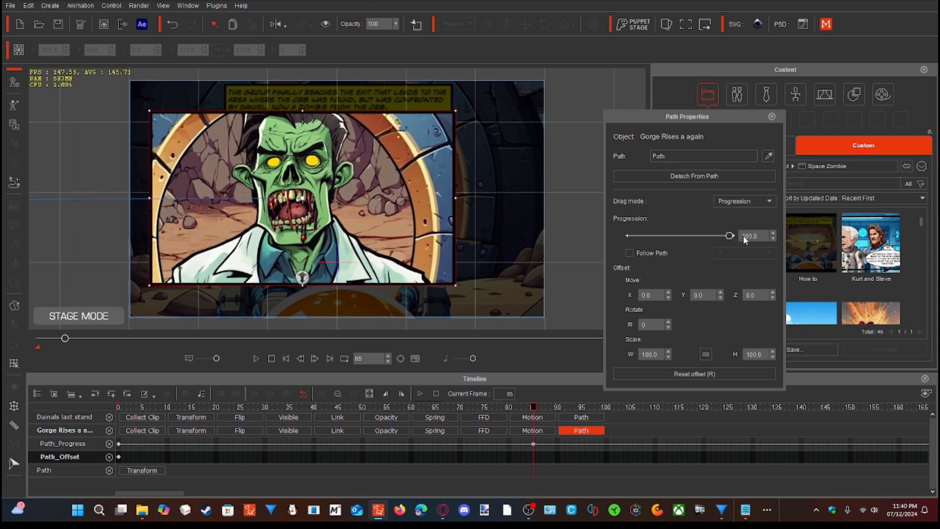
- Scrub the timeline and play back the animation from frame 0 to check the video panel's slide-in and speech bubble
{"action": "left_click_drag", "start_coordinate": [531, 402], "coordinate": [545, 437]}
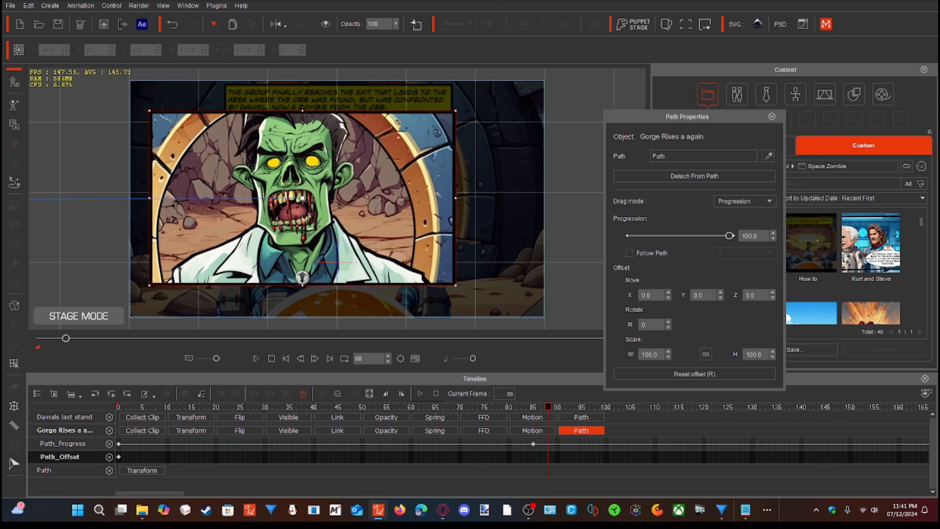
{"action": "left_click", "coordinate": [108, 338]}
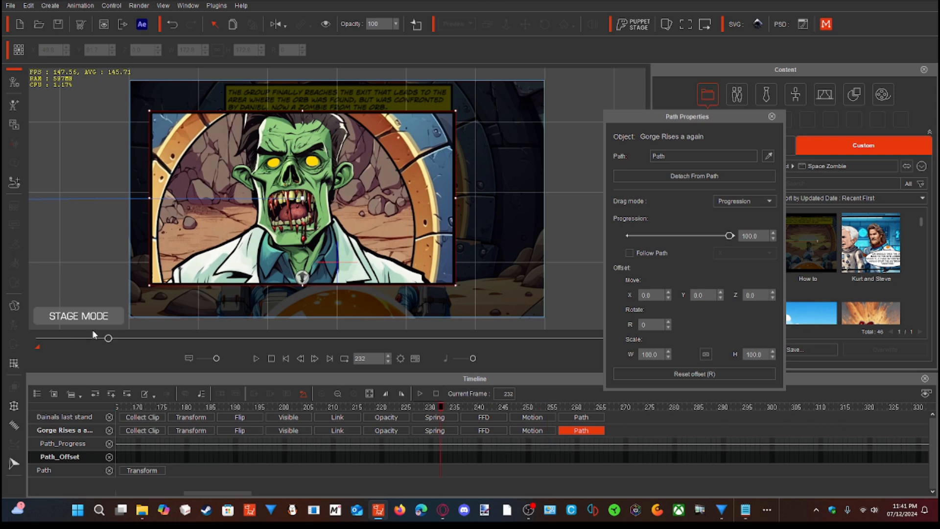
{"action": "left_click", "coordinate": [32, 339]}
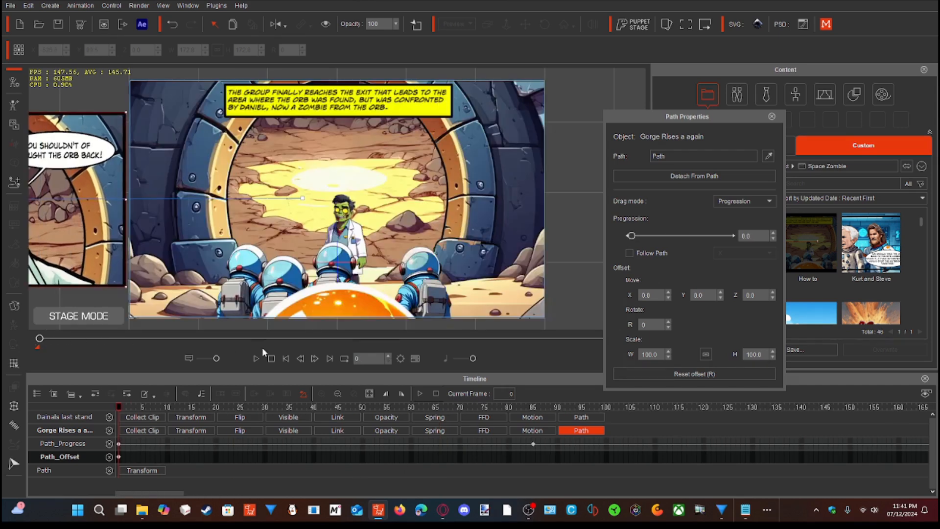
{"action": "left_click", "coordinate": [256, 358]}
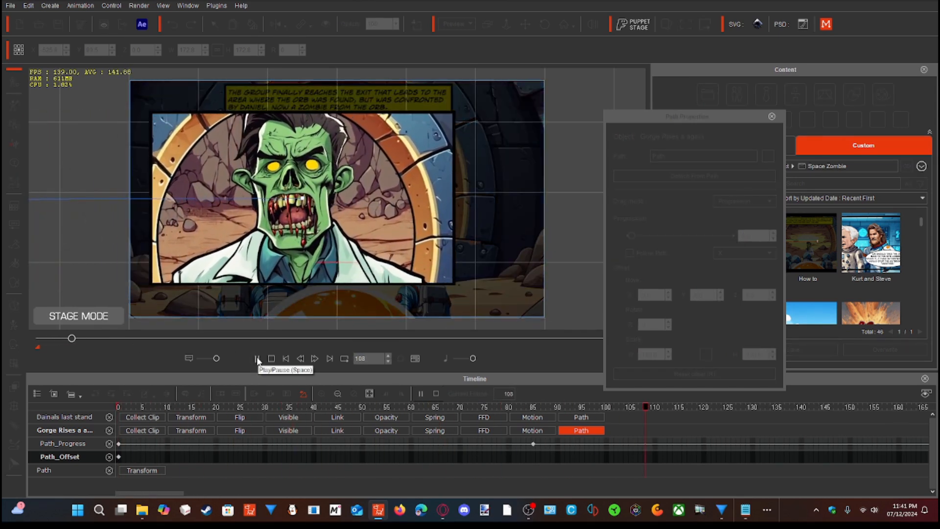
{"action": "left_click", "coordinate": [257, 358]}
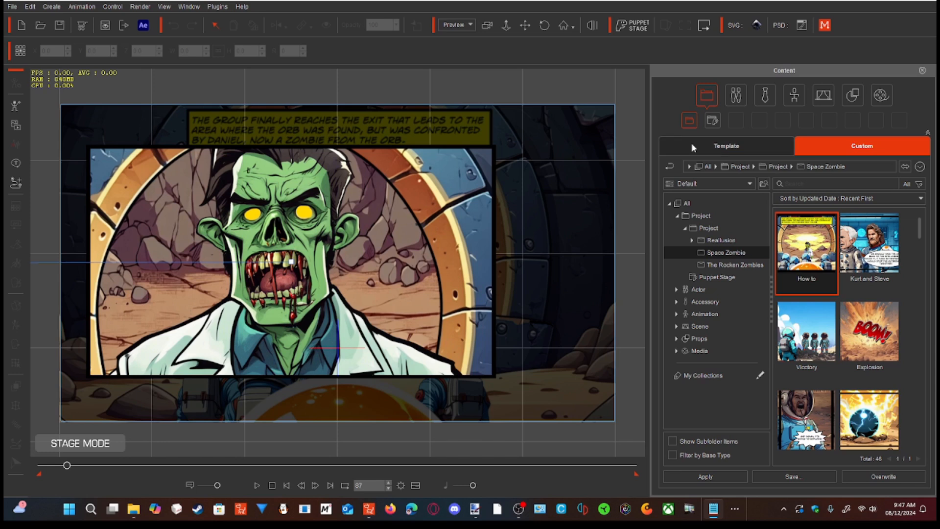
{"action": "left_click", "coordinate": [257, 485]}
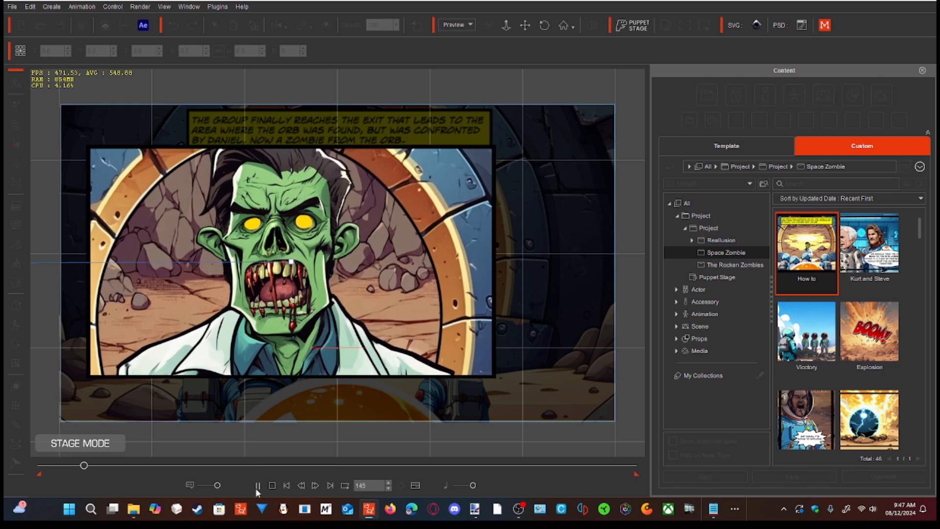
{"action": "left_click", "coordinate": [257, 487]}
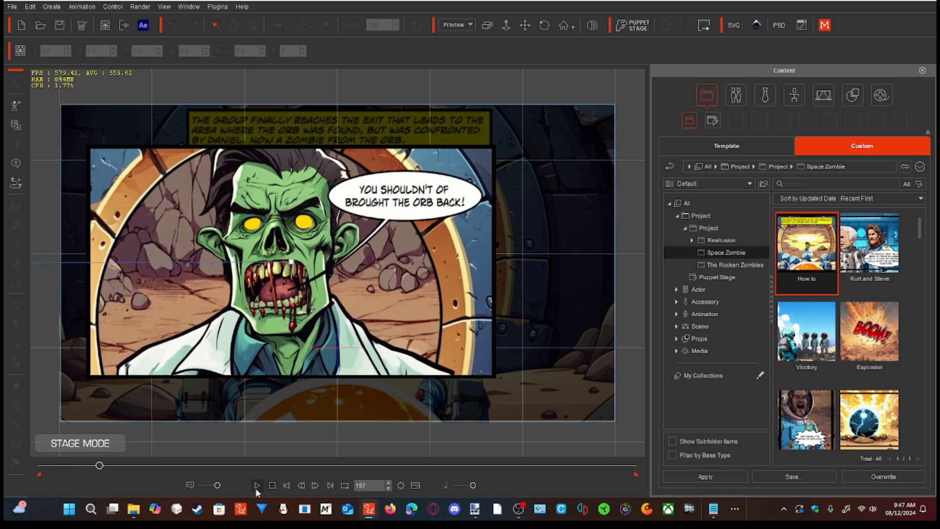
- Add the "DDA" image from the Space Zombies folder as a sprite of the "Gorge Rises a again" prop
{"action": "left_click", "coordinate": [98, 184]}
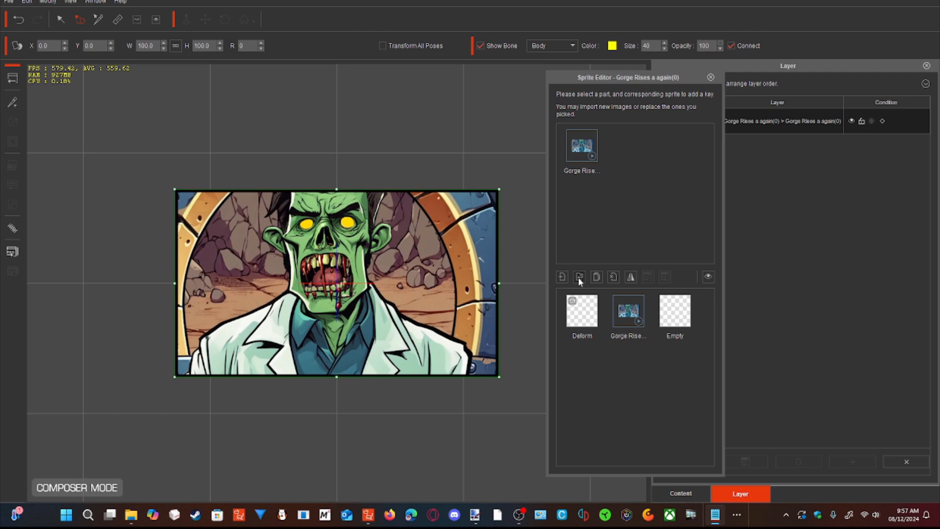
{"action": "left_click", "coordinate": [564, 276]}
{"action": "scroll", "coordinate": [575, 243], "scroll_direction": "down", "scroll_amount": 3}
{"action": "scroll", "coordinate": [572, 238], "scroll_direction": "down", "scroll_amount": 5}
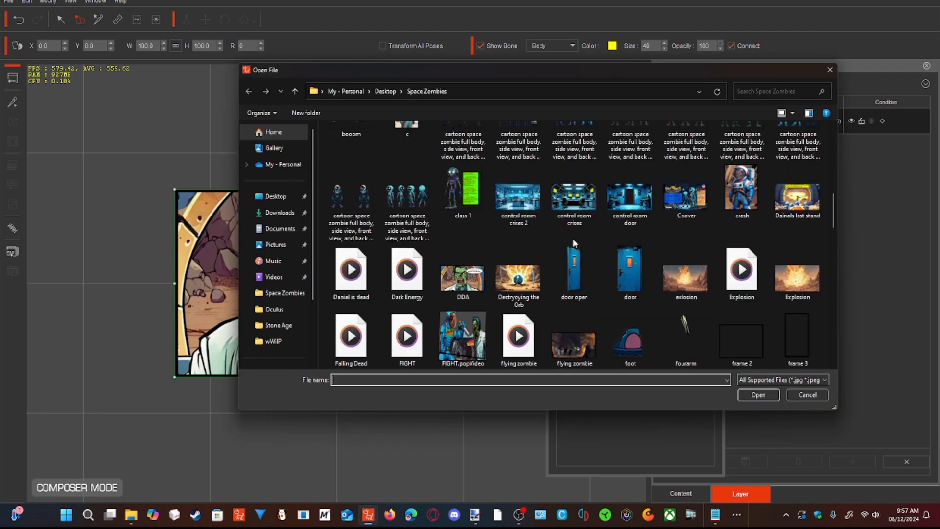
{"action": "left_click", "coordinate": [484, 285]}
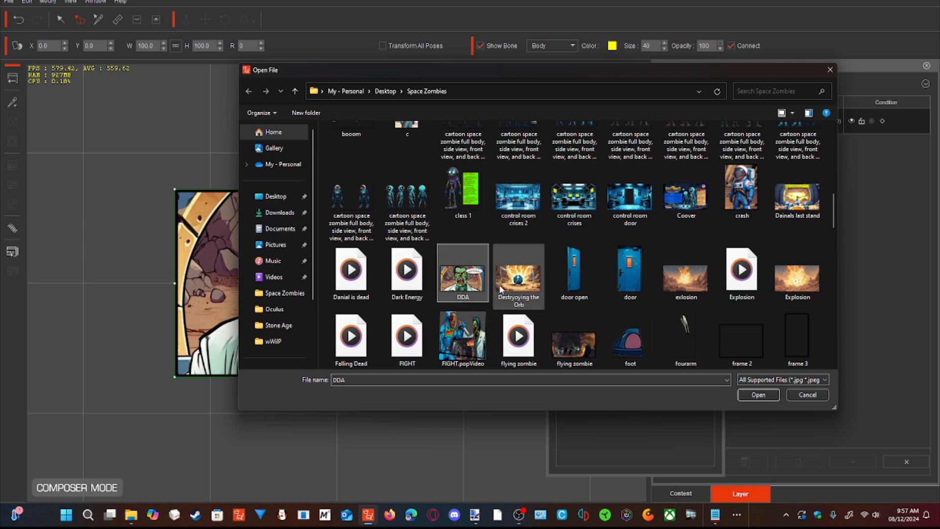
{"action": "left_click", "coordinate": [757, 395]}
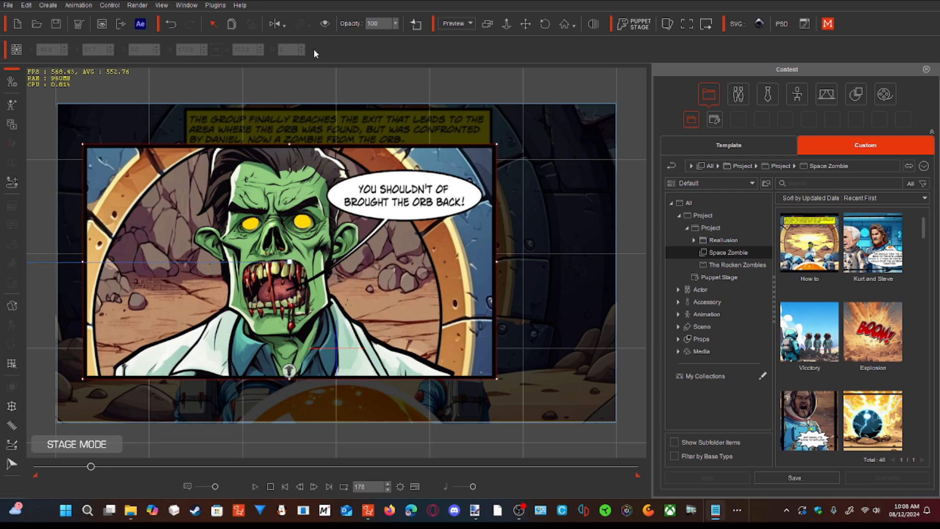
- Draw a second horizontal path just above the existing one, from near the zombie's mouth out past the frame's left edge
{"action": "left_click", "coordinate": [526, 24]}
{"action": "left_click_drag", "start_coordinate": [493, 77], "coordinate": [492, 80]}
{"action": "scroll", "coordinate": [492, 80], "scroll_direction": "up", "scroll_amount": 1}
{"action": "scroll", "coordinate": [493, 80], "scroll_direction": "down", "scroll_amount": 4}
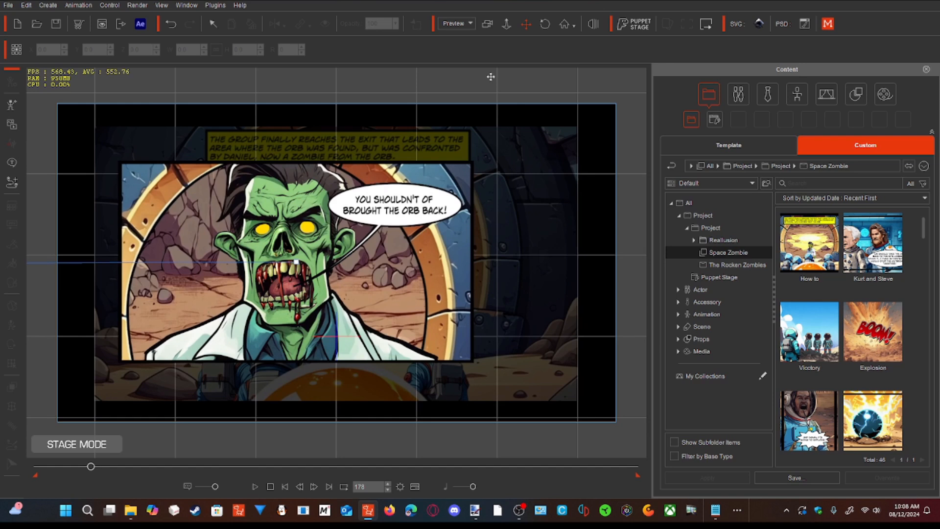
{"action": "scroll", "coordinate": [489, 77], "scroll_direction": "down", "scroll_amount": 3}
{"action": "key", "text": "q"}
{"action": "scroll", "coordinate": [486, 78], "scroll_direction": "down", "scroll_amount": 3}
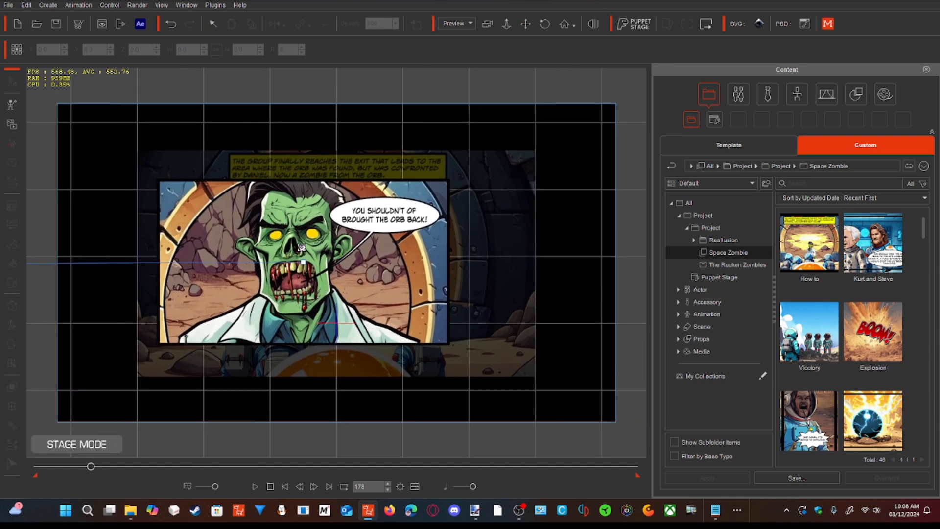
{"action": "left_click_drag", "start_coordinate": [236, 242], "coordinate": [30, 251]}
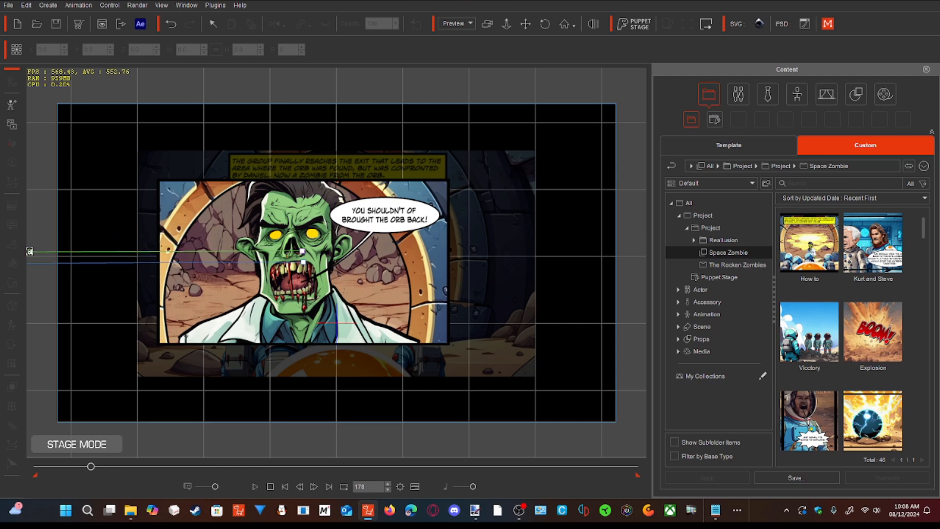
{"action": "left_click", "coordinate": [29, 251]}
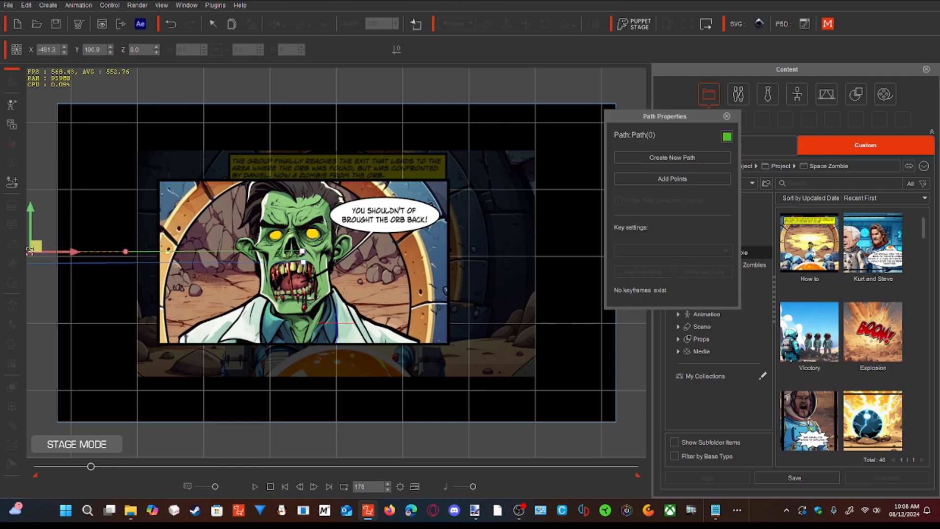
- Move the new path's outer end point to X -574.3, pull its curve handle further outward, and close the path properties
{"action": "left_click_drag", "start_coordinate": [76, 255], "coordinate": [5, 255]}
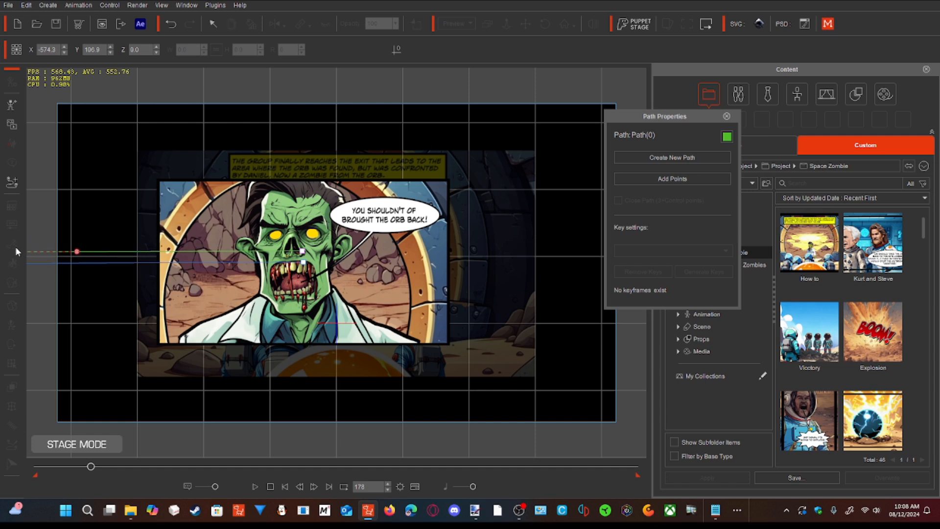
{"action": "left_click_drag", "start_coordinate": [77, 253], "coordinate": [35, 253]}
{"action": "left_click", "coordinate": [726, 117]}
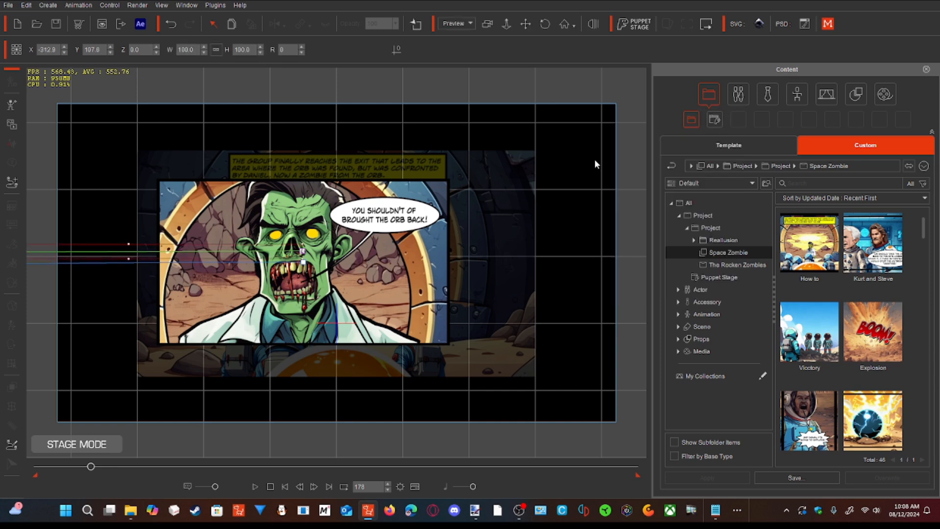
- Attach the video prop to the new path at its right end, and lower the path to about Y 101.7
{"action": "right_click", "coordinate": [404, 256]}
{"action": "mouse_move", "coordinate": [449, 362]}
{"action": "left_click", "coordinate": [535, 362]}
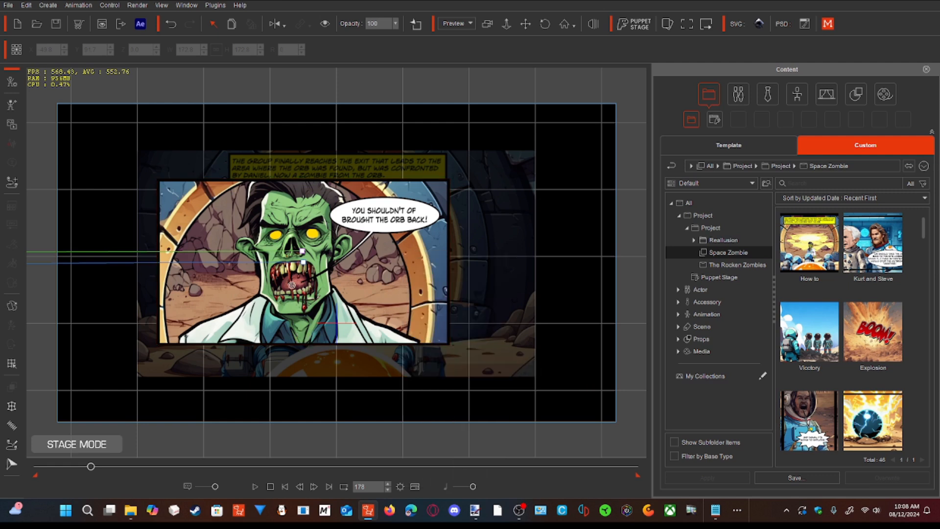
{"action": "left_click", "coordinate": [272, 251]}
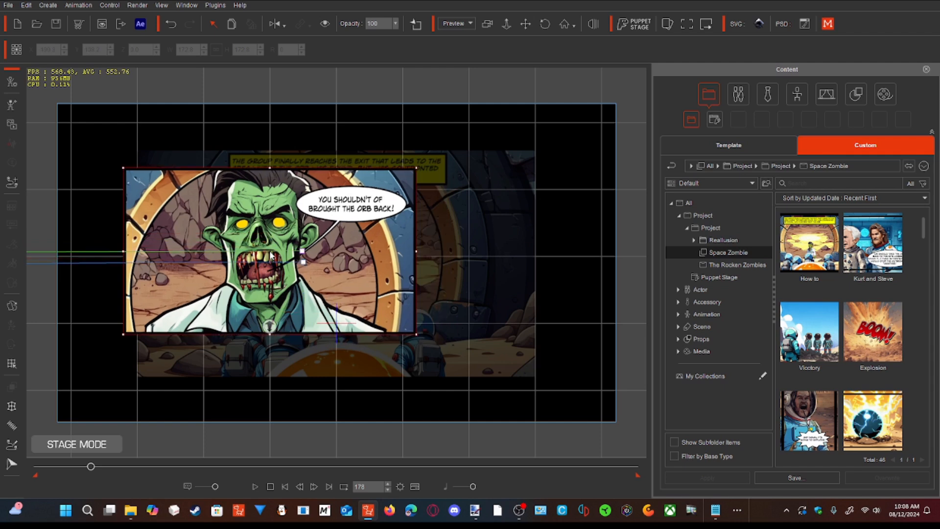
{"action": "left_click_drag", "start_coordinate": [274, 250], "coordinate": [304, 229]}
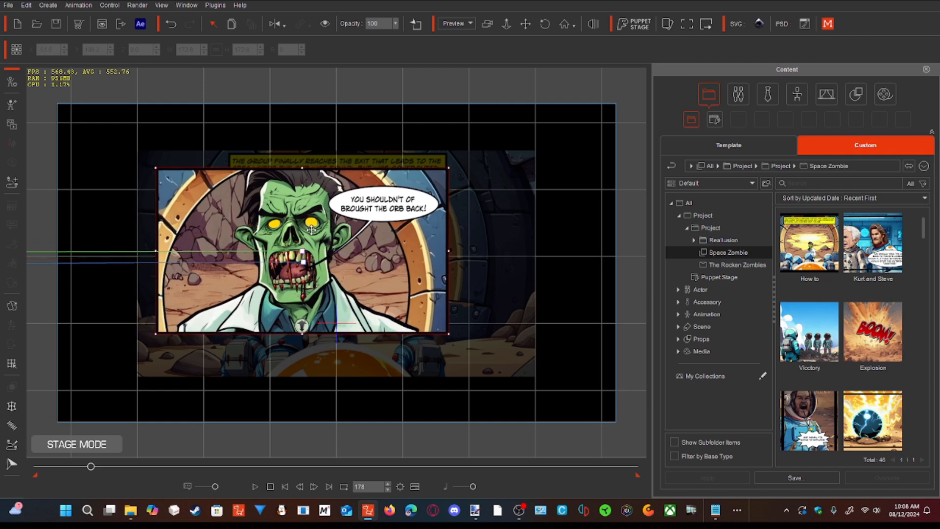
{"action": "left_click", "coordinate": [283, 251]}
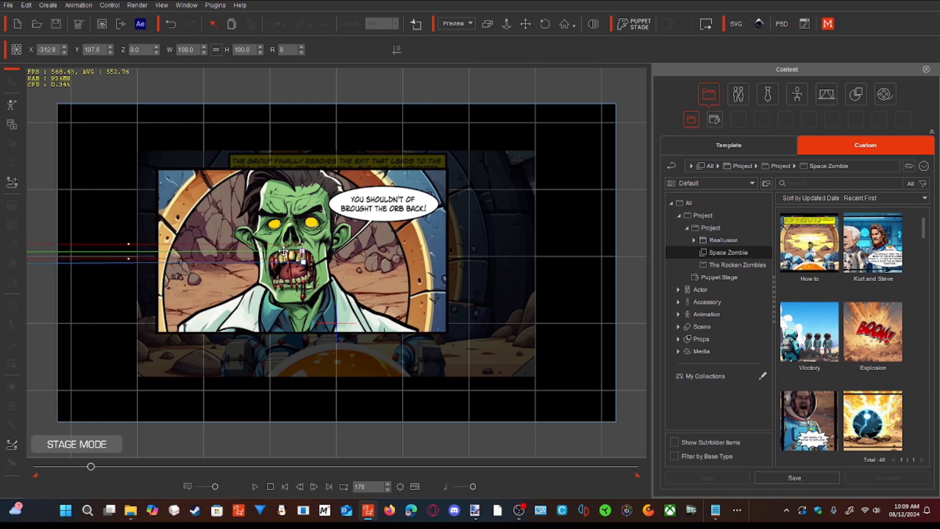
{"action": "left_click_drag", "start_coordinate": [283, 251], "coordinate": [283, 254]}
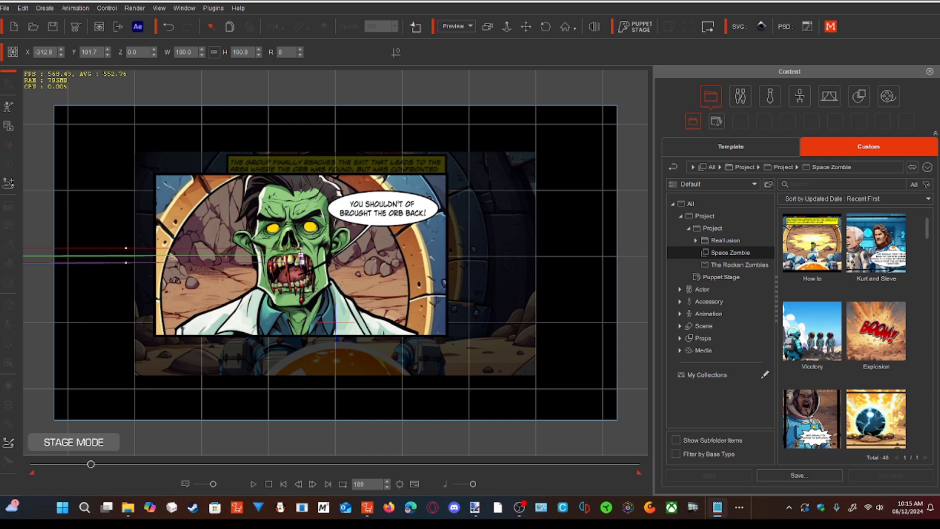
- Set the video prop's progression along the new path to 100 at frame 204 so it slides out of the frame
{"action": "left_click", "coordinate": [372, 229]}
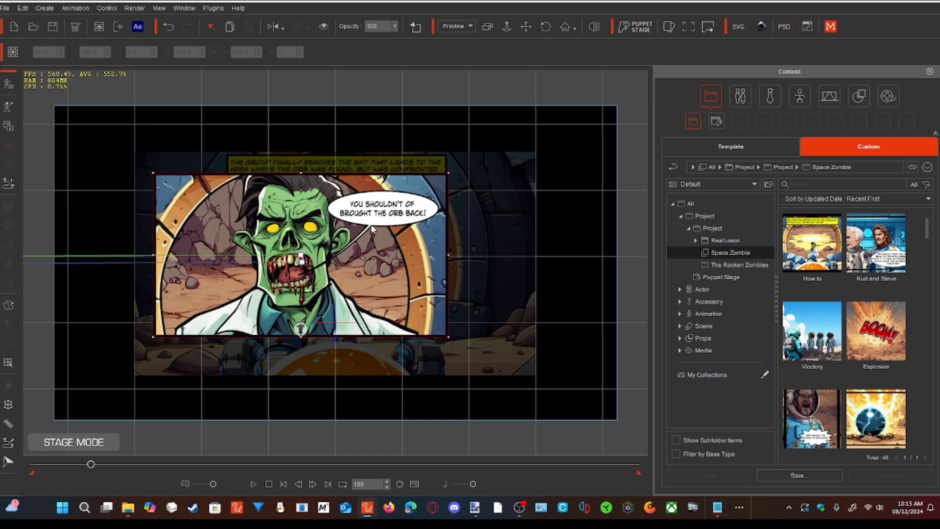
{"action": "right_click", "coordinate": [372, 228]}
{"action": "mouse_move", "coordinate": [396, 333]}
{"action": "left_click", "coordinate": [501, 346]}
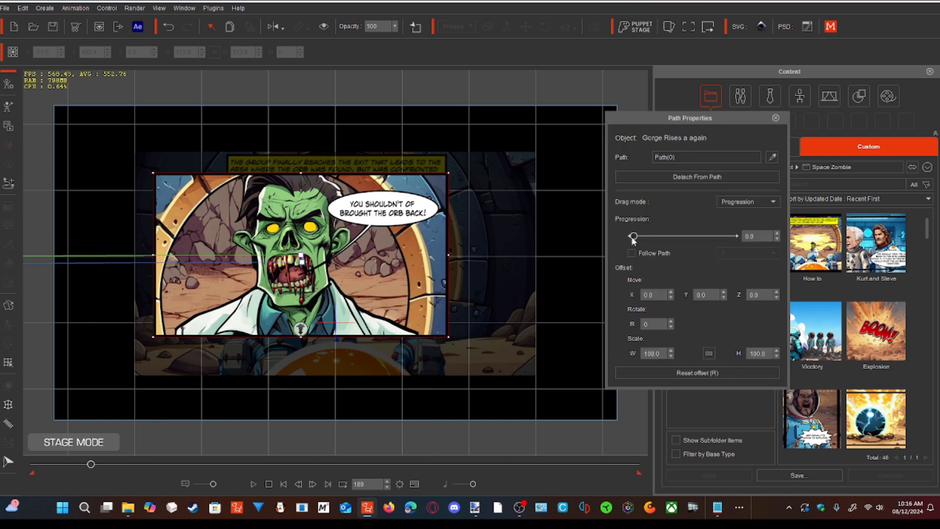
{"action": "left_click", "coordinate": [414, 483]}
{"action": "left_click_drag", "start_coordinate": [251, 403], "coordinate": [318, 404]}
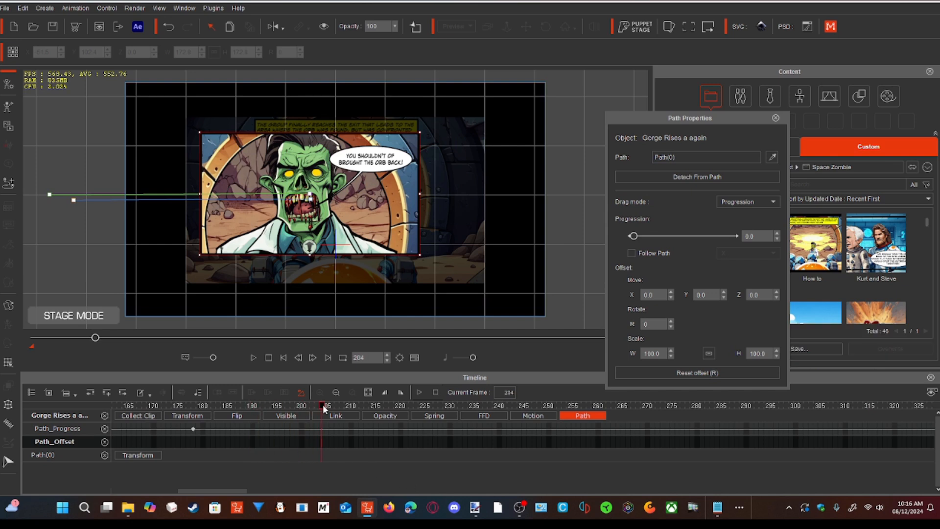
{"action": "left_click_drag", "start_coordinate": [632, 237], "coordinate": [754, 236]}
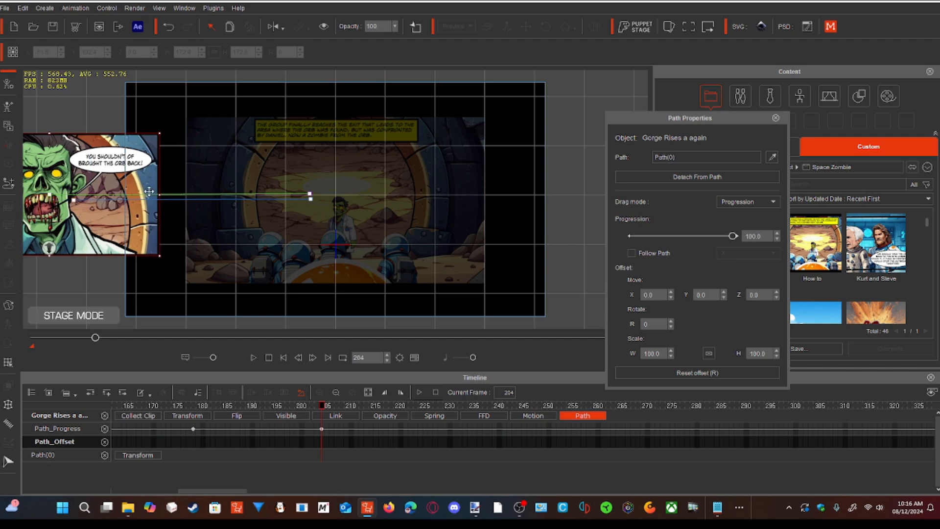
{"action": "left_click", "coordinate": [547, 194]}
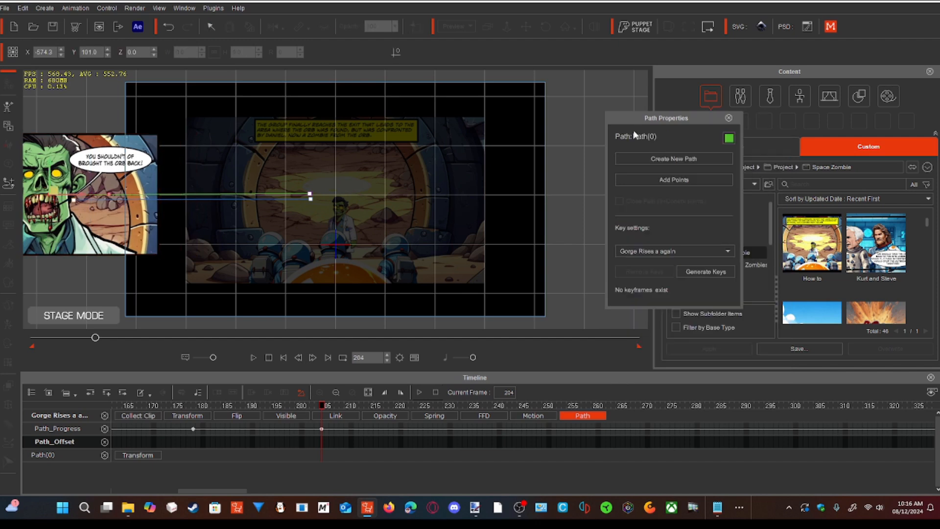
- Close the path properties and shift the new path further outward to X -387.4 at frame 204
{"action": "left_click", "coordinate": [728, 119]}
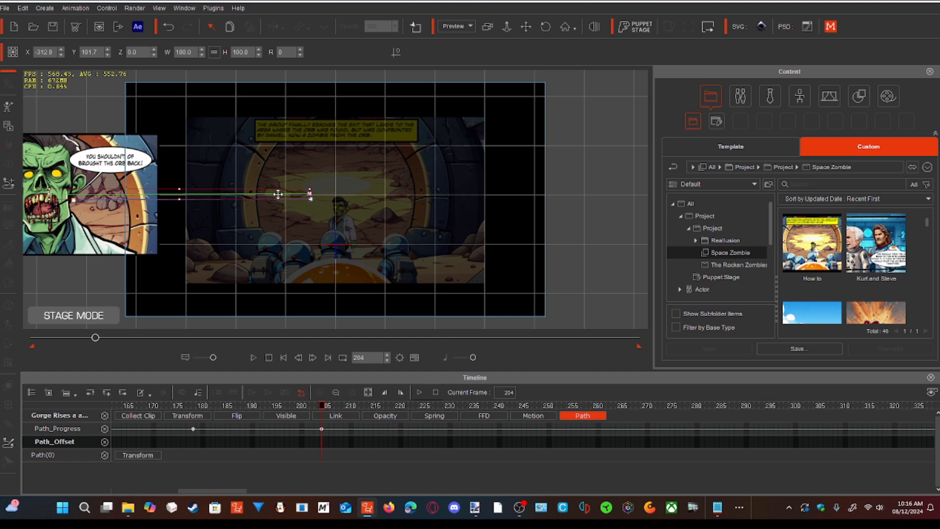
{"action": "left_click_drag", "start_coordinate": [278, 193], "coordinate": [242, 194]}
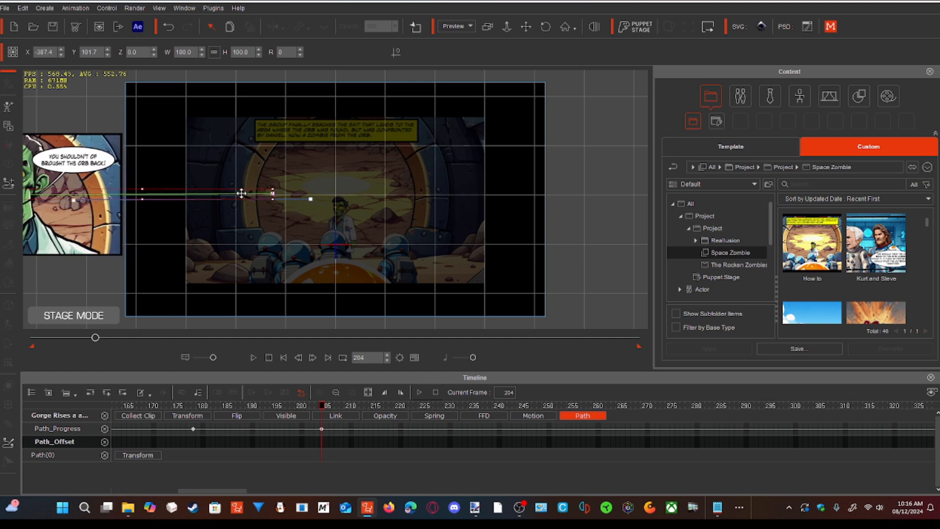
- Play back the zombie panel's slide-out from just before the exit movement to check the animation
{"action": "mouse_move", "coordinate": [95, 338]}
{"action": "left_mouse_down"}
{"action": "mouse_move", "coordinate": [40, 345]}
{"action": "mouse_move", "coordinate": [89, 346]}
{"action": "mouse_move", "coordinate": [82, 351]}
{"action": "left_mouse_up"}
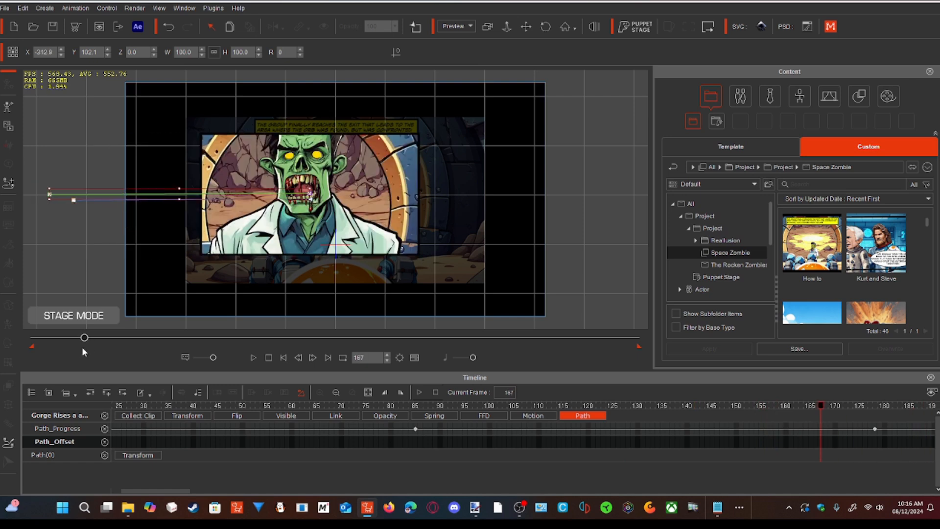
{"action": "left_click", "coordinate": [255, 356]}
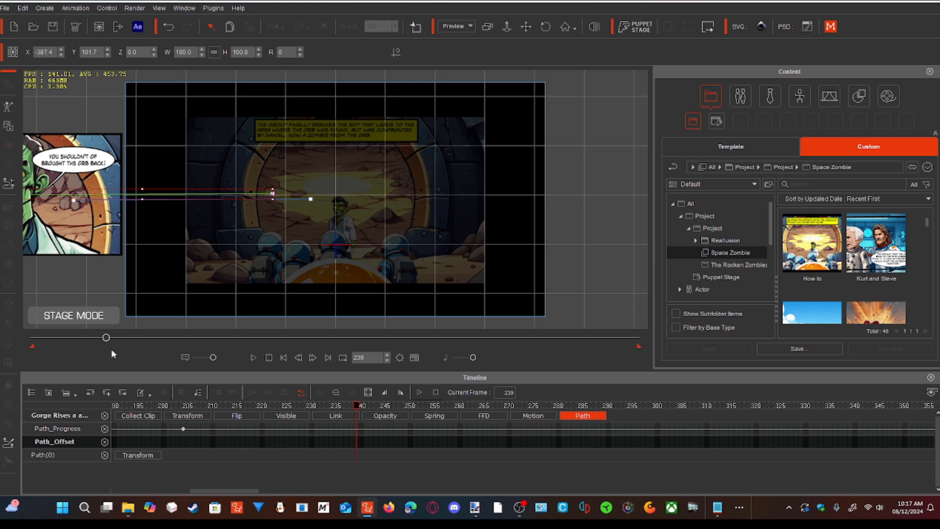
{"action": "left_click_drag", "start_coordinate": [108, 336], "coordinate": [84, 342]}
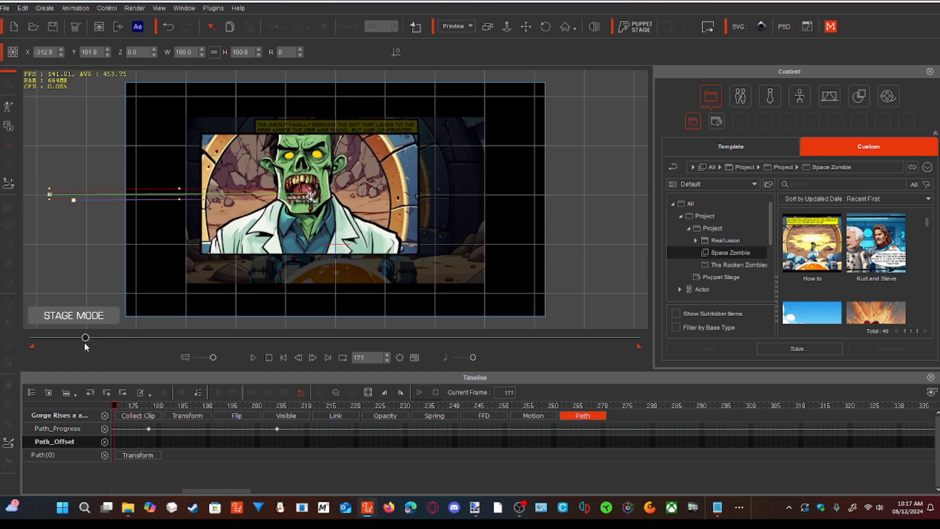
{"action": "left_click", "coordinate": [254, 357]}
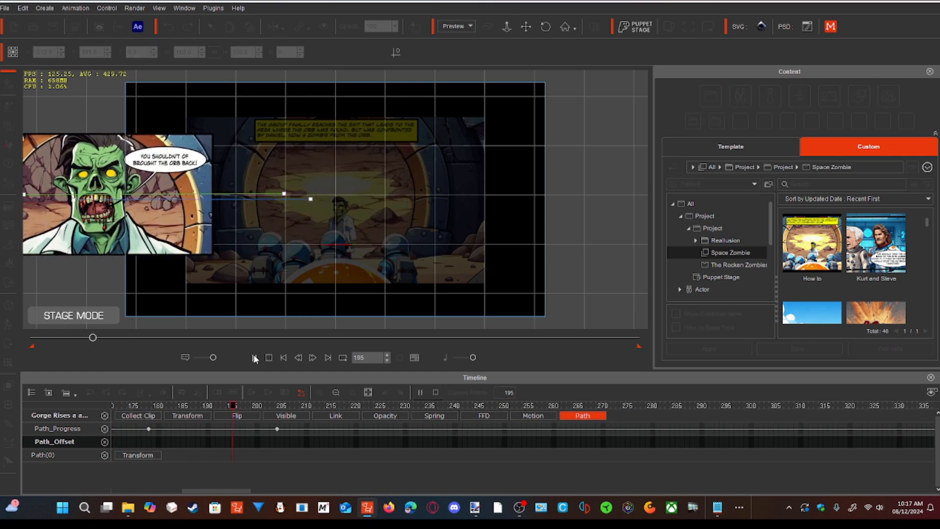
{"action": "left_click", "coordinate": [254, 357]}
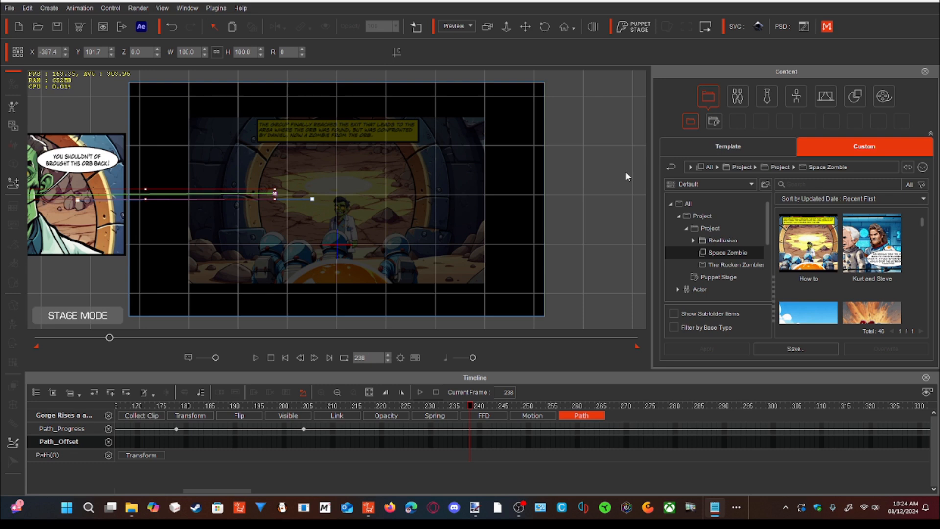
- Import the video "Maya Trys to Help Danial" from the Space Zombies folder as a prop at frame 181
{"action": "left_click_drag", "start_coordinate": [108, 336], "coordinate": [92, 338]}
{"action": "left_click_drag", "start_coordinate": [92, 339], "coordinate": [92, 340]}
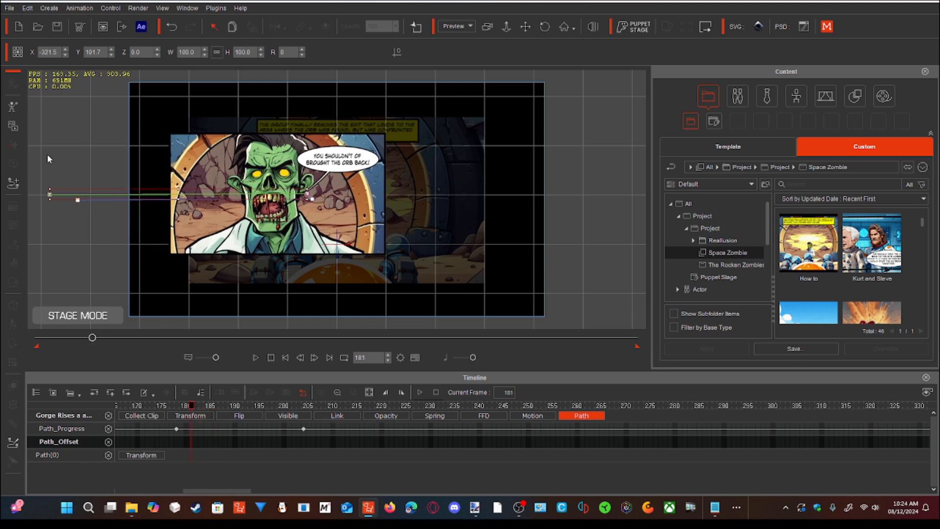
{"action": "left_click", "coordinate": [11, 126]}
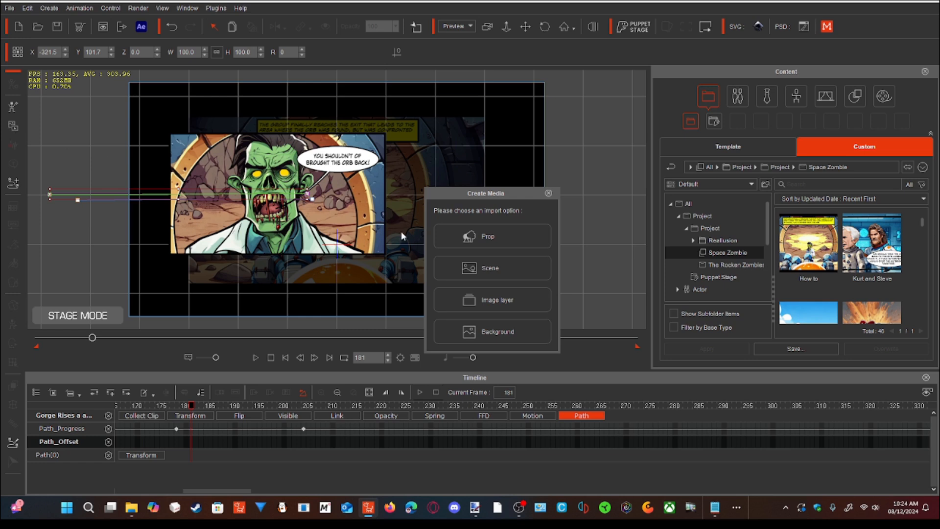
{"action": "left_click", "coordinate": [450, 235]}
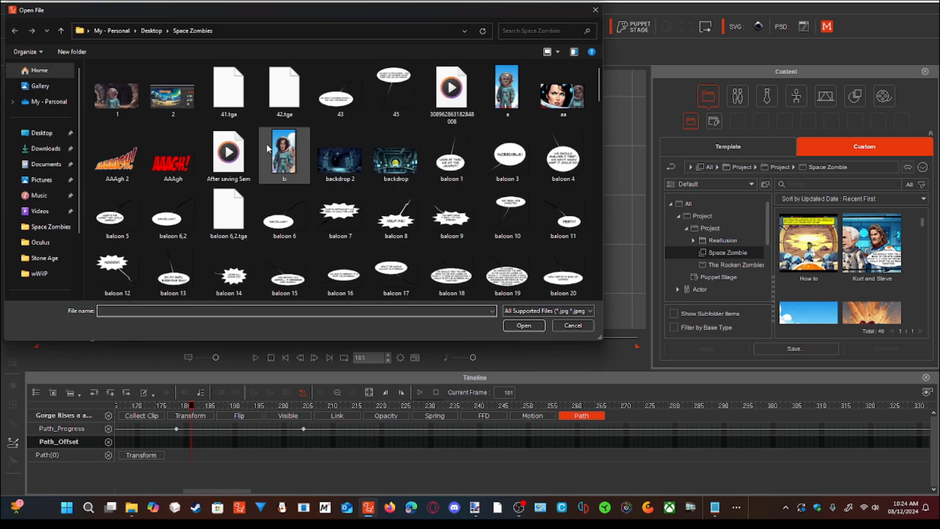
{"action": "scroll", "coordinate": [268, 147], "scroll_direction": "down", "scroll_amount": 3}
{"action": "scroll", "coordinate": [267, 147], "scroll_direction": "down", "scroll_amount": 3}
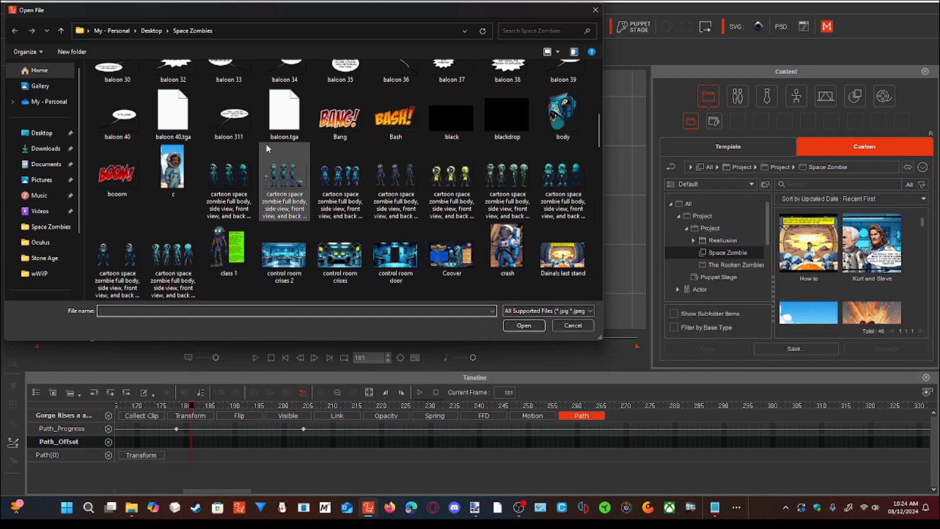
{"action": "scroll", "coordinate": [267, 147], "scroll_direction": "down", "scroll_amount": 2}
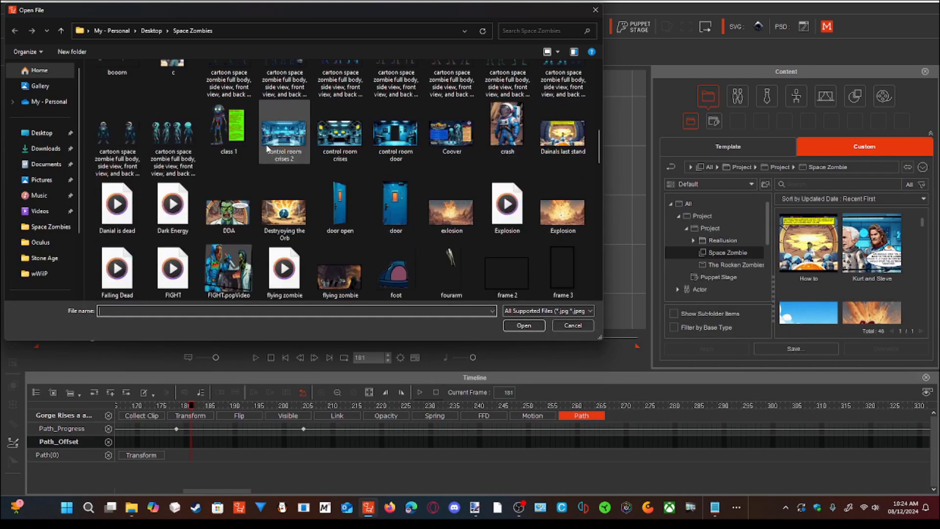
{"action": "scroll", "coordinate": [267, 147], "scroll_direction": "down", "scroll_amount": 3}
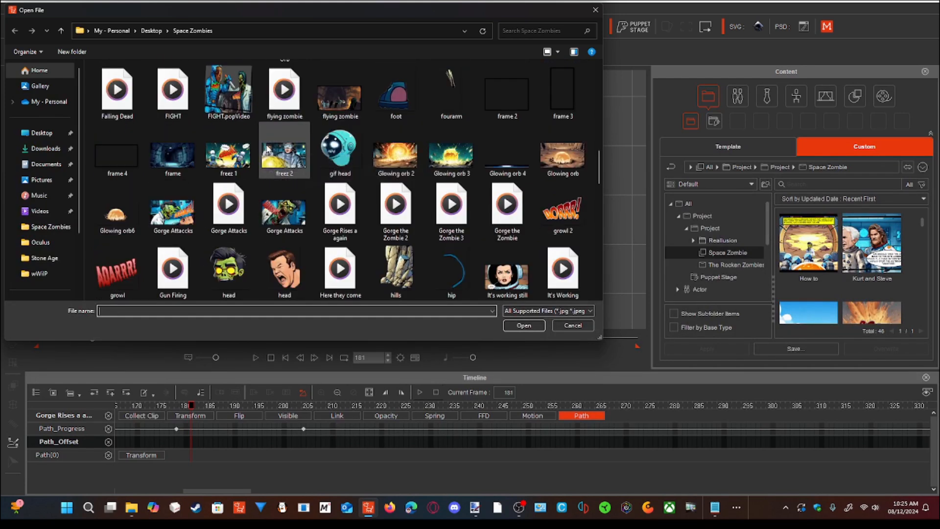
{"action": "scroll", "coordinate": [267, 148], "scroll_direction": "down", "scroll_amount": 3}
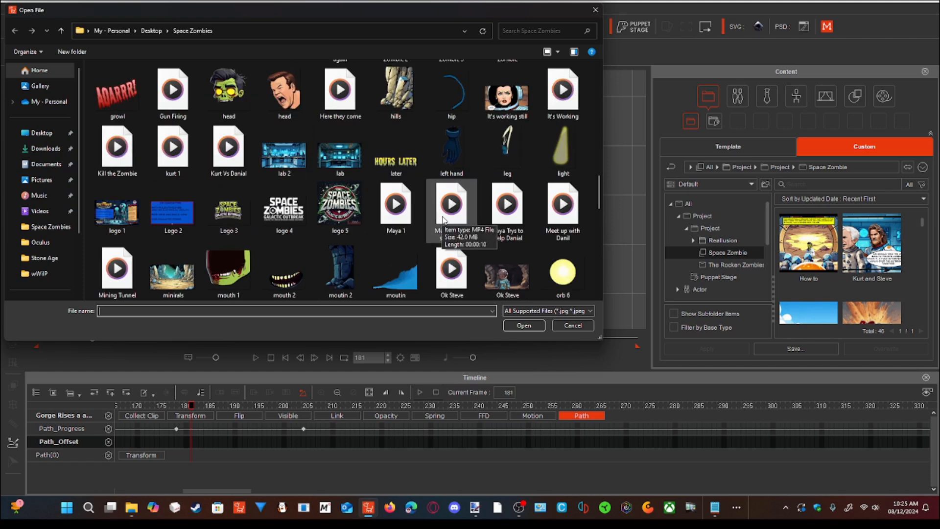
{"action": "left_click", "coordinate": [494, 227]}
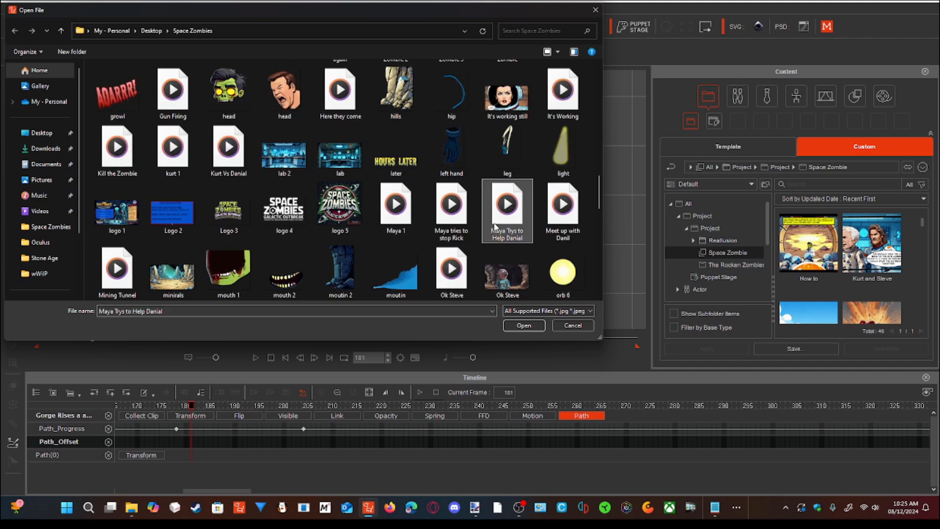
{"action": "left_click", "coordinate": [523, 326]}
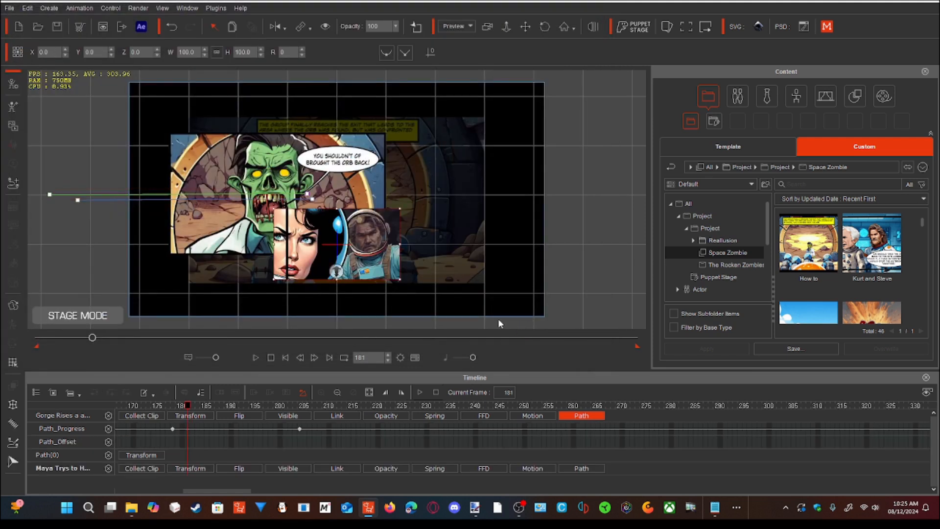
- Scale the new video prop to about W 159.4, H 171.6 and place it just outside the frame's right edge at X 624.3
{"action": "left_click_drag", "start_coordinate": [332, 240], "coordinate": [235, 191]}
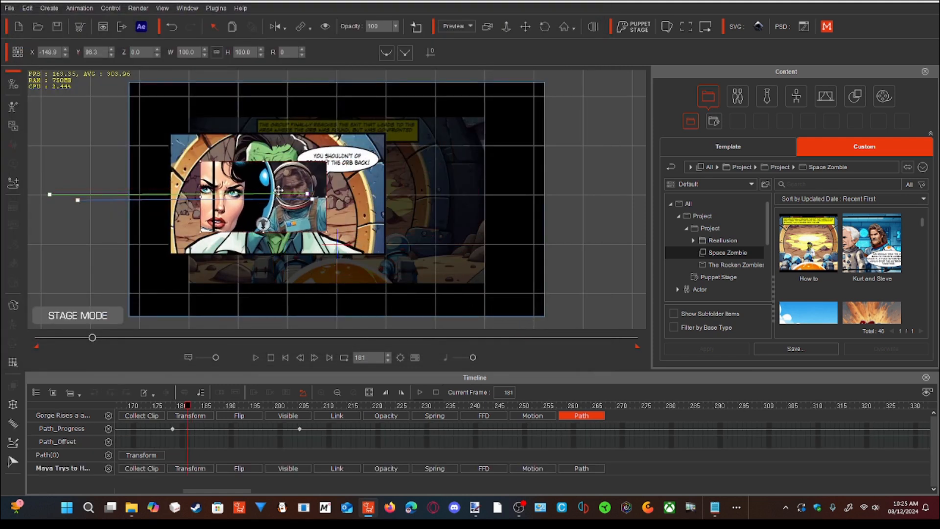
{"action": "left_click_drag", "start_coordinate": [329, 160], "coordinate": [462, 130]}
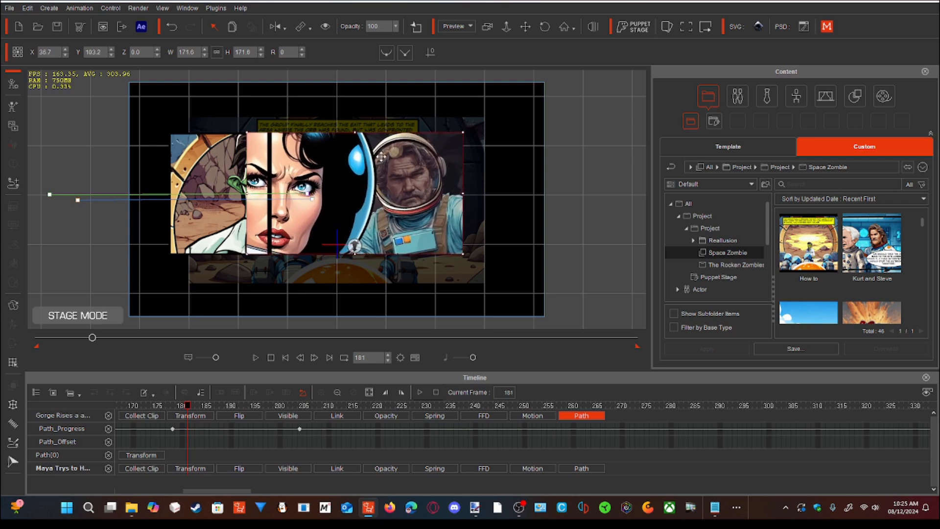
{"action": "left_click_drag", "start_coordinate": [463, 194], "coordinate": [453, 189]}
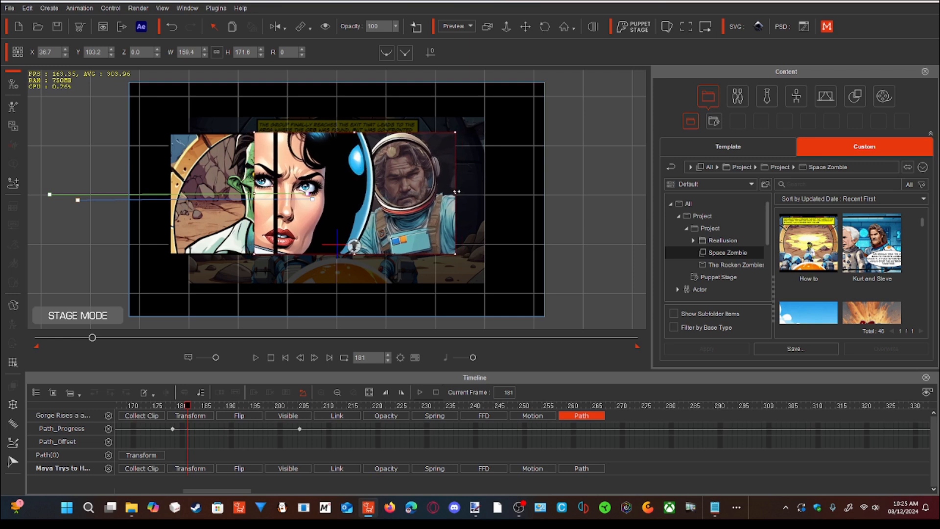
{"action": "left_click_drag", "start_coordinate": [339, 197], "coordinate": [552, 203]}
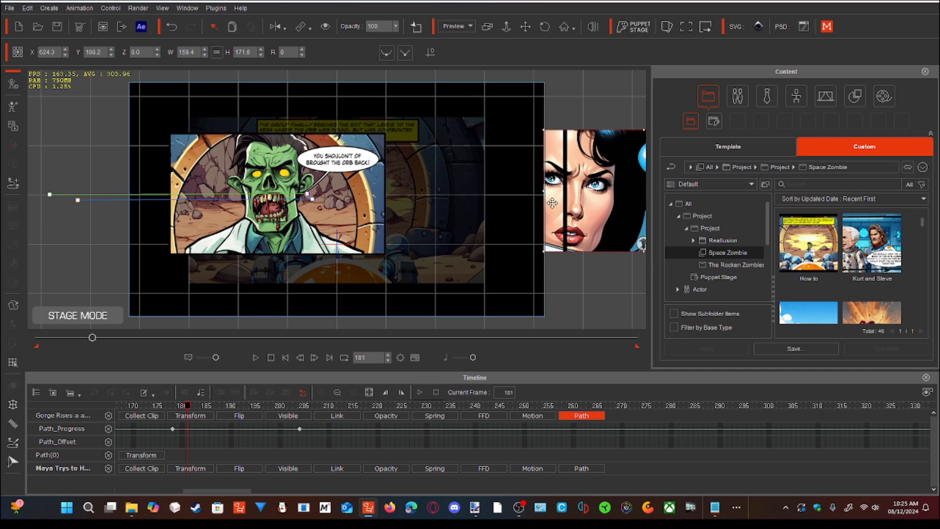
{"action": "right_click", "coordinate": [552, 203]}
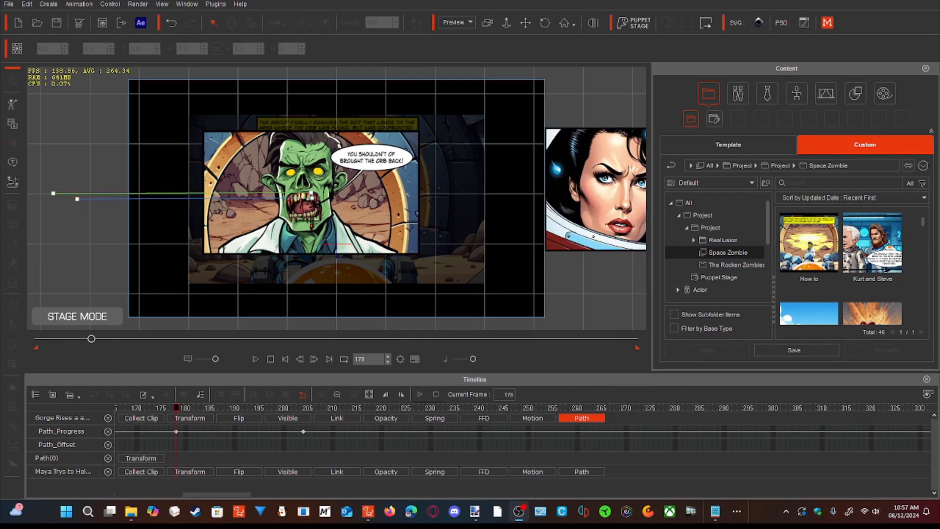
{"action": "key", "text": "alt+Tab"}
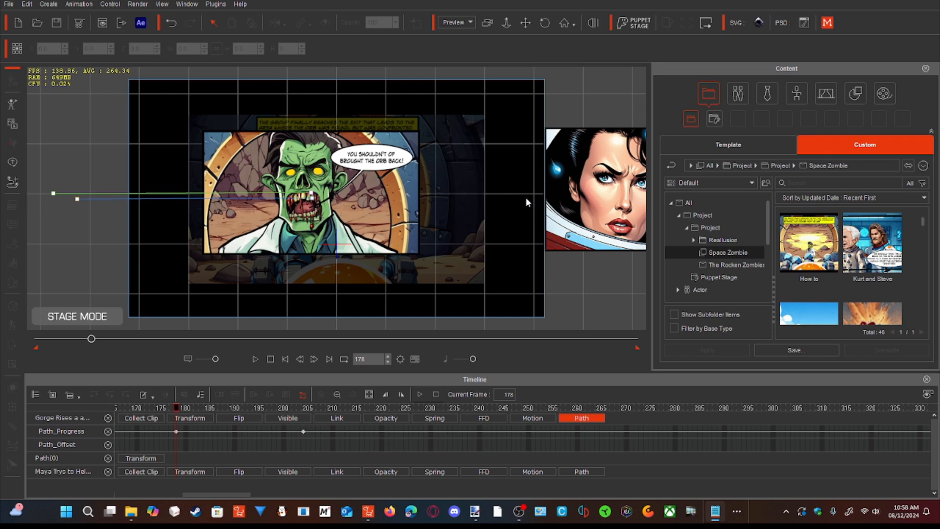
- Draw a horizontal path from the woman's video prop to the zombie panel's left side, ending at X -328.5, and close the path properties
{"action": "left_click", "coordinate": [11, 182]}
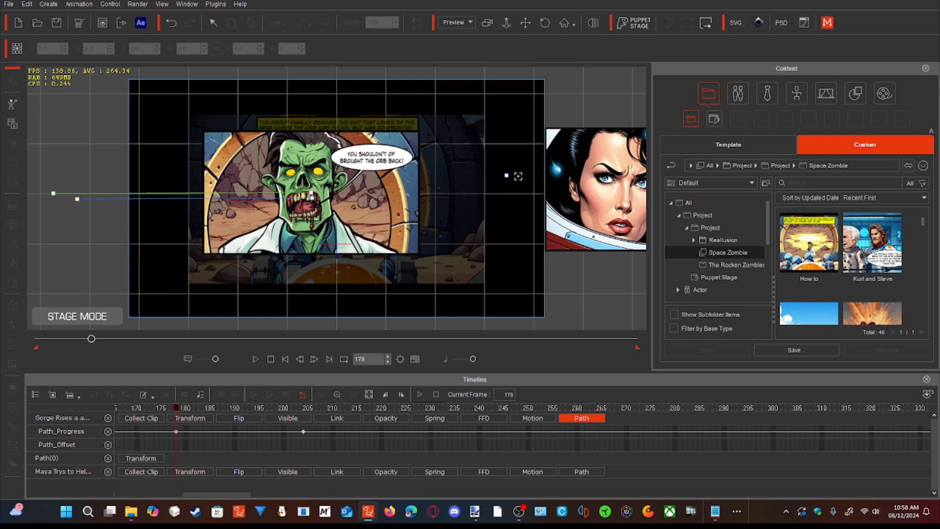
{"action": "left_click", "coordinate": [605, 192]}
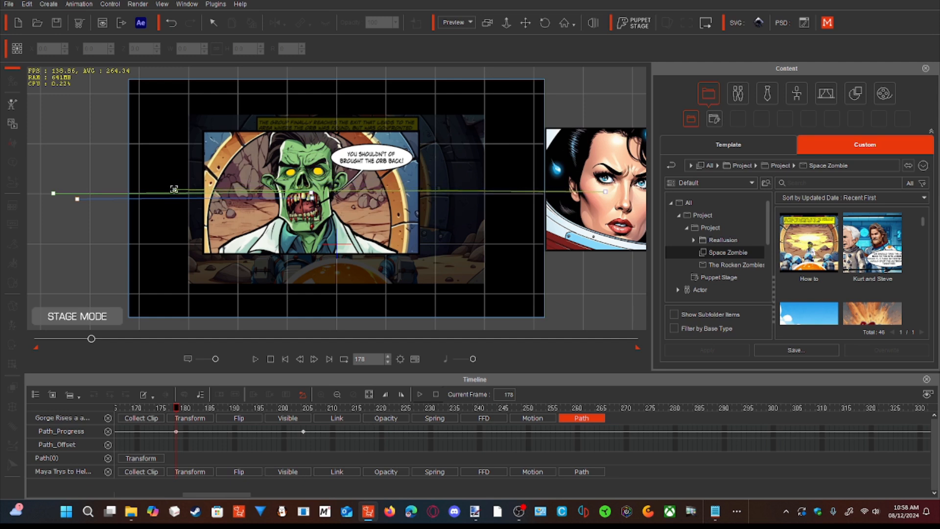
{"action": "double_click", "coordinate": [175, 190]}
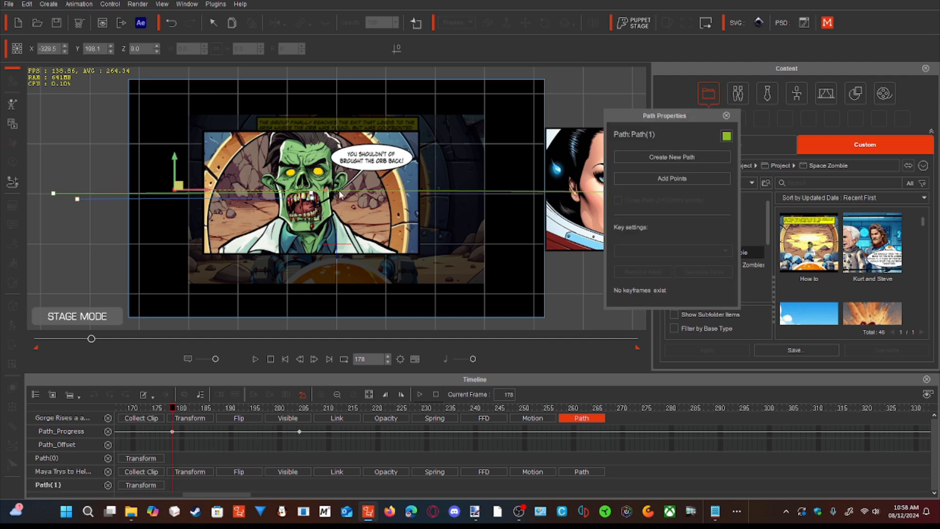
{"action": "left_click", "coordinate": [726, 116]}
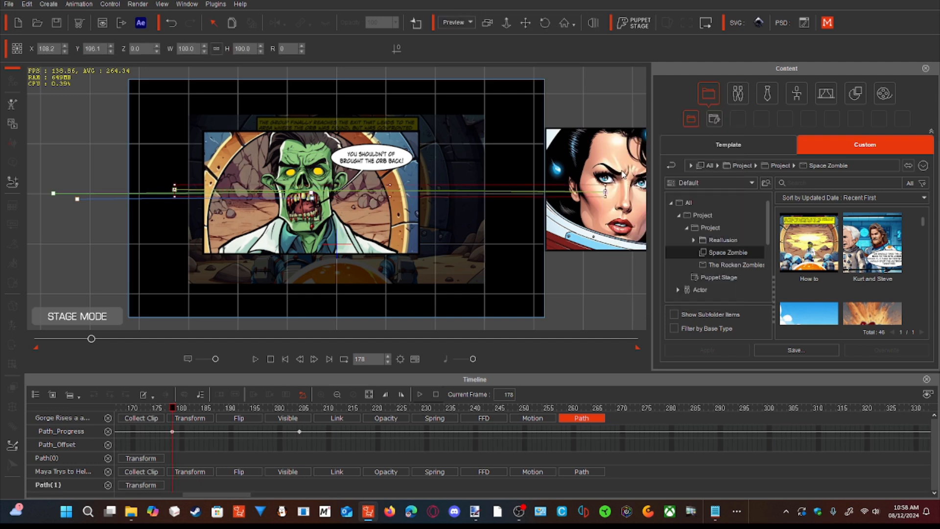
- Attach the woman's video prop to the new path at its right end, and move the path to about X 190.6, Y 107.1
{"action": "left_click", "coordinate": [623, 172]}
{"action": "right_click", "coordinate": [623, 172]}
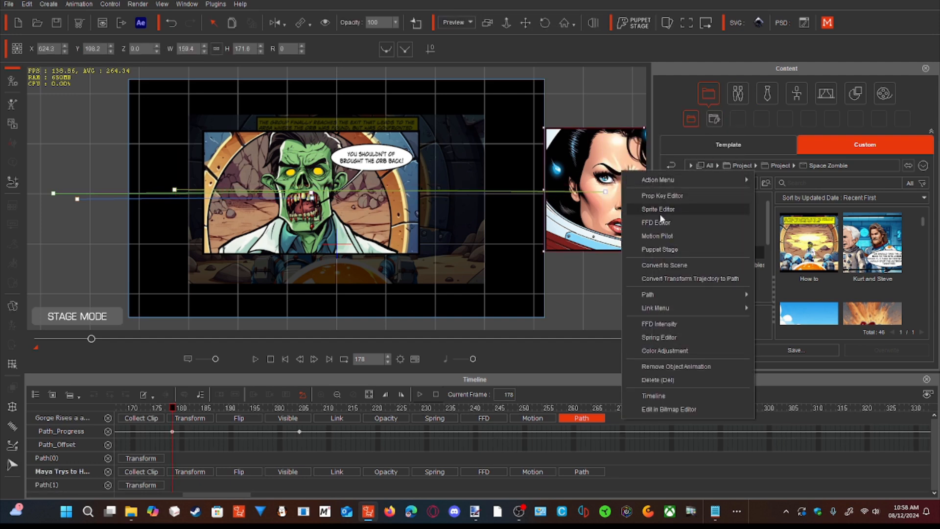
{"action": "mouse_move", "coordinate": [667, 293]}
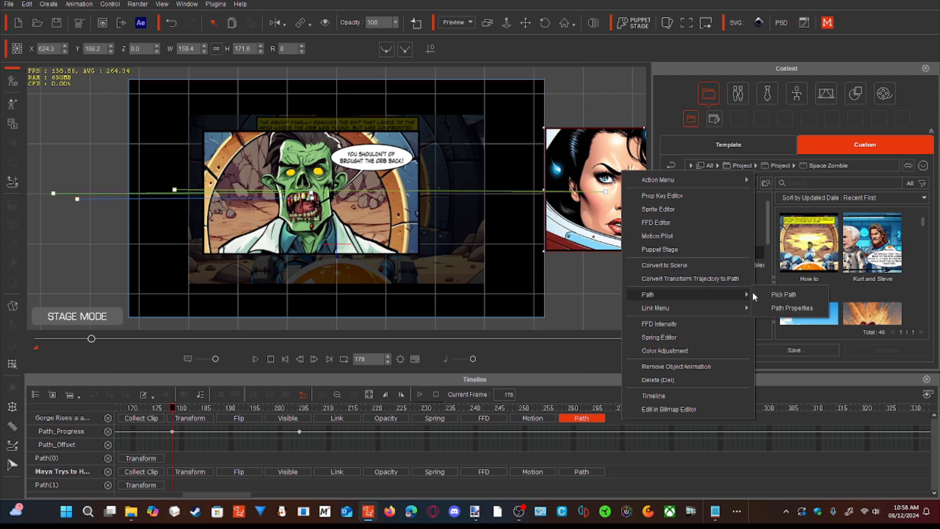
{"action": "left_click", "coordinate": [774, 300]}
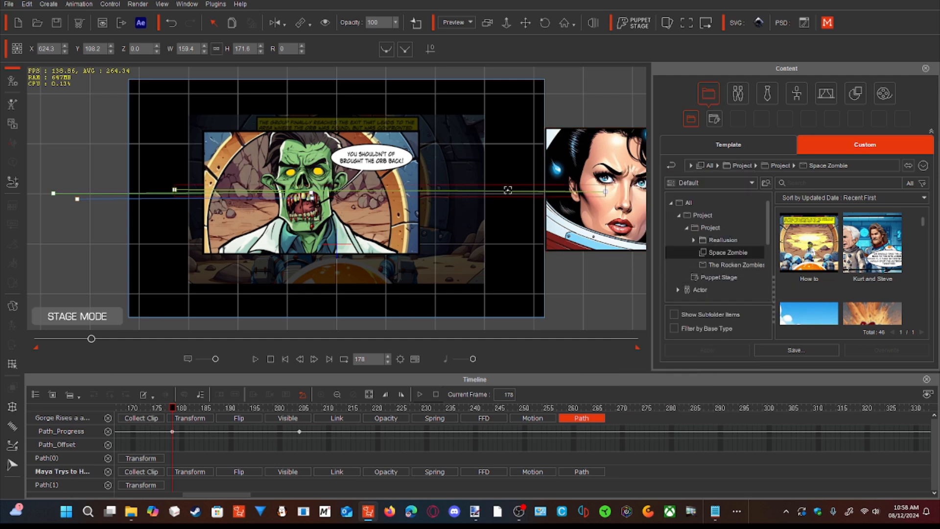
{"action": "left_click", "coordinate": [508, 191]}
{"action": "left_click_drag", "start_coordinate": [494, 173], "coordinate": [609, 177]}
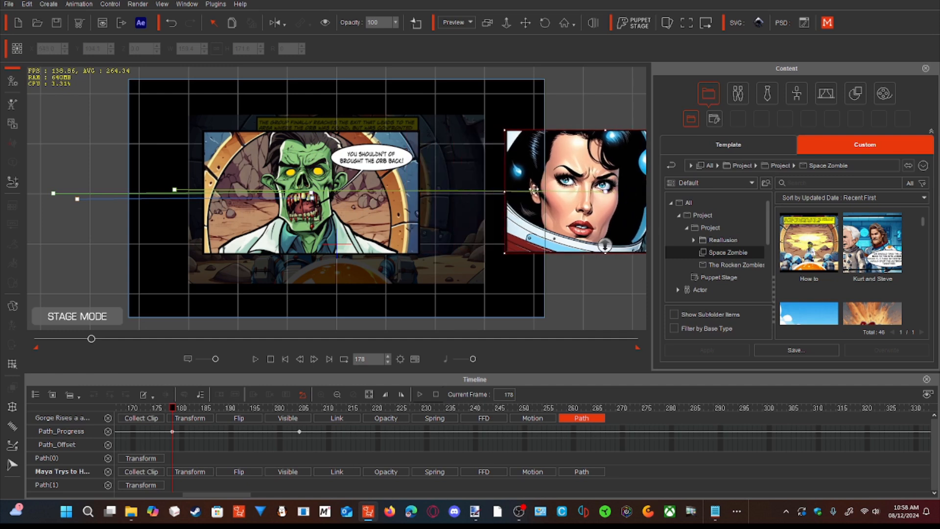
{"action": "left_click", "coordinate": [474, 189]}
{"action": "left_click_drag", "start_coordinate": [477, 192], "coordinate": [516, 189]}
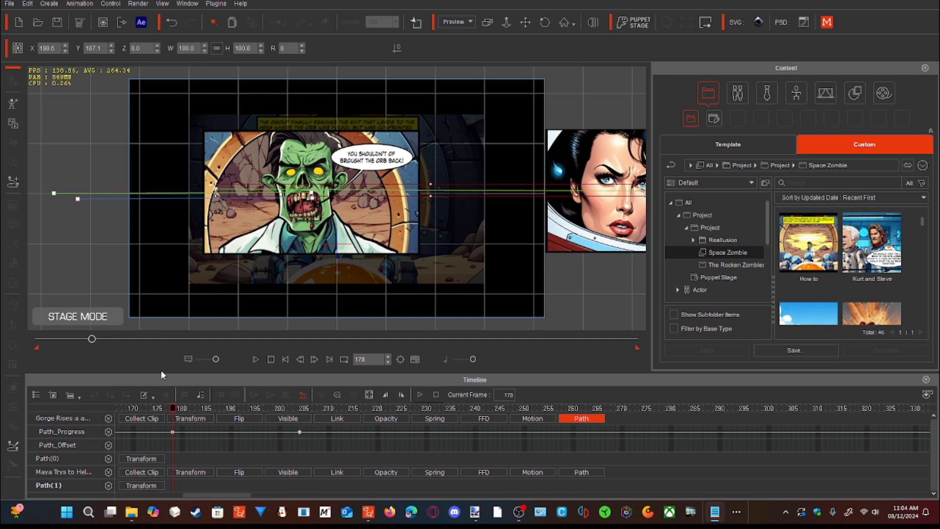
- At frame 186, set the woman's video prop to about 45.7 progression along its path
{"action": "left_click_drag", "start_coordinate": [173, 409], "coordinate": [211, 411]}
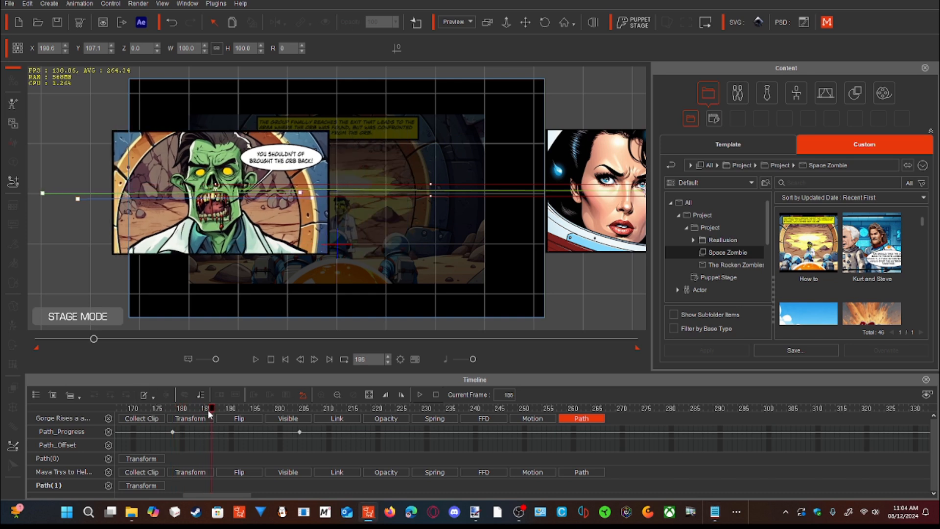
{"action": "left_click", "coordinate": [609, 218]}
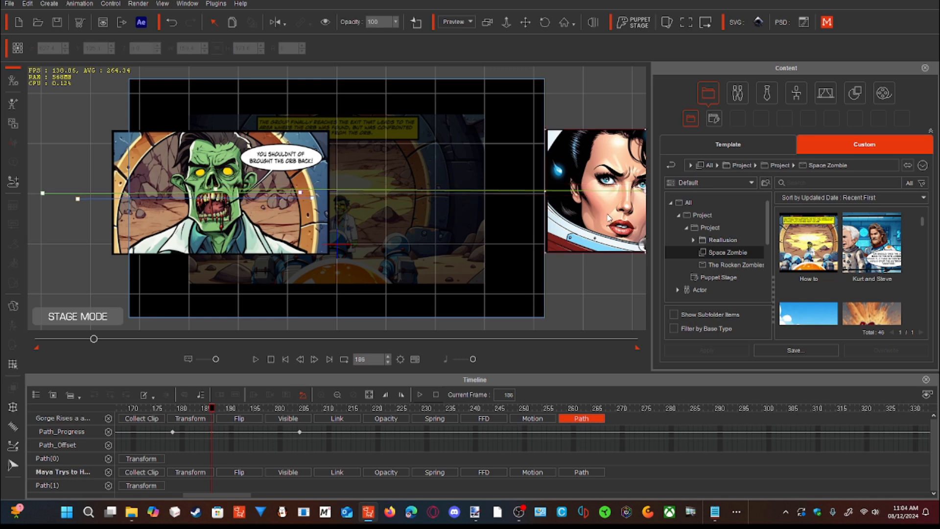
{"action": "right_click", "coordinate": [609, 217]}
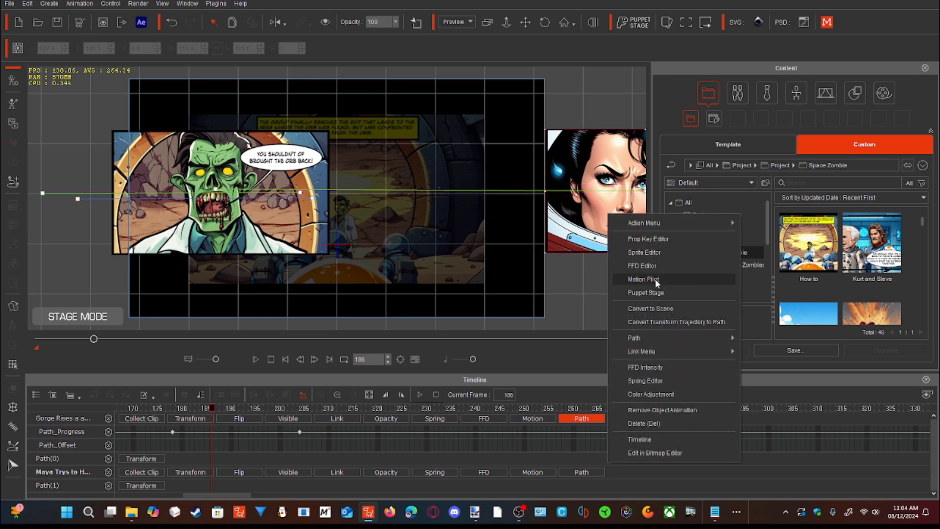
{"action": "mouse_move", "coordinate": [651, 336]}
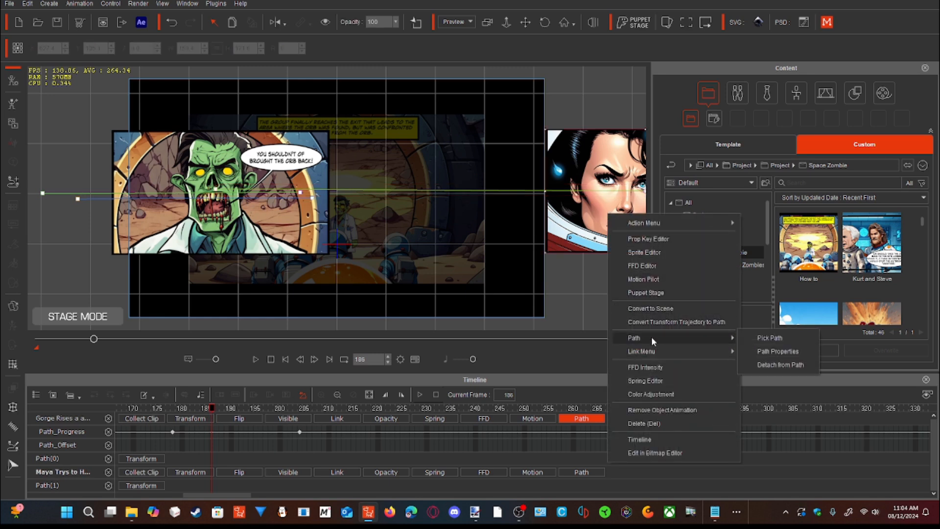
{"action": "left_click", "coordinate": [799, 353]}
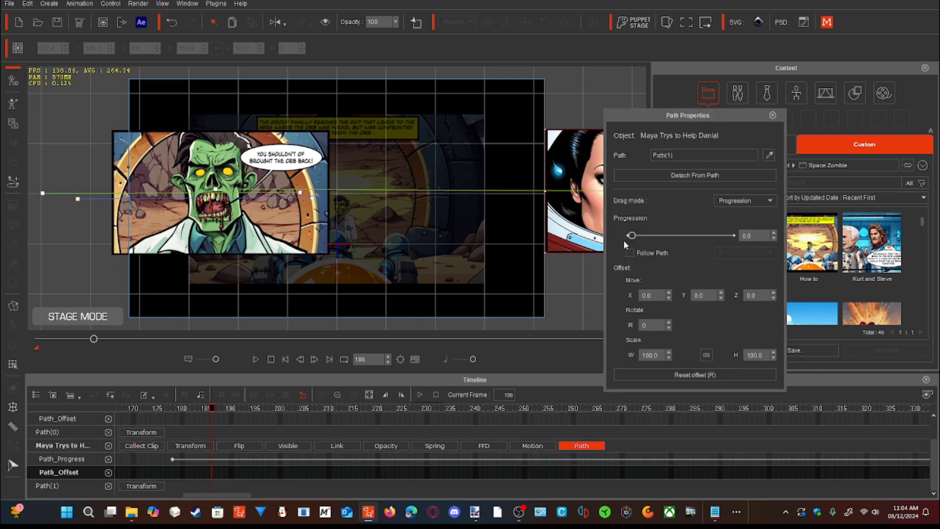
{"action": "left_click_drag", "start_coordinate": [631, 236], "coordinate": [678, 245]}
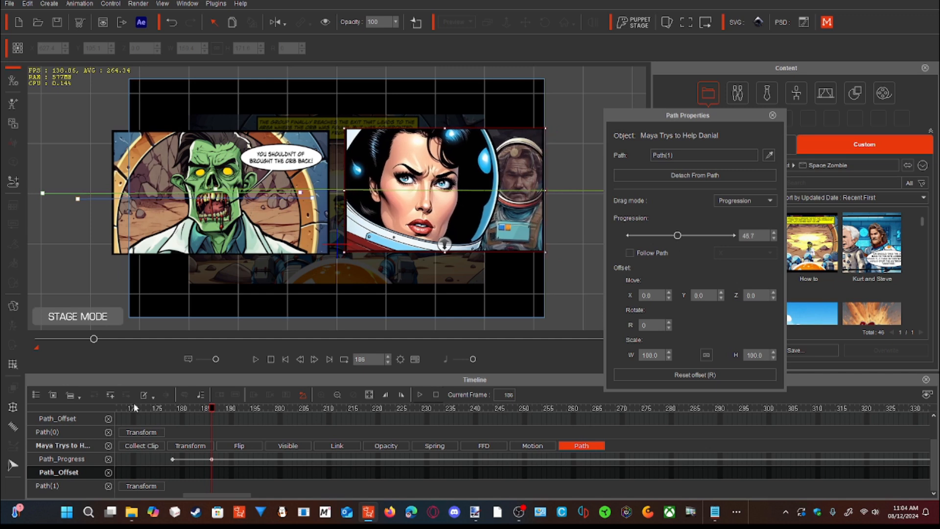
- At frame 217, set the woman's prop to about 71.7 path progression and play back the slide transition
{"action": "left_click_drag", "start_coordinate": [93, 339], "coordinate": [103, 339]}
{"action": "left_click_drag", "start_coordinate": [678, 237], "coordinate": [702, 236]}
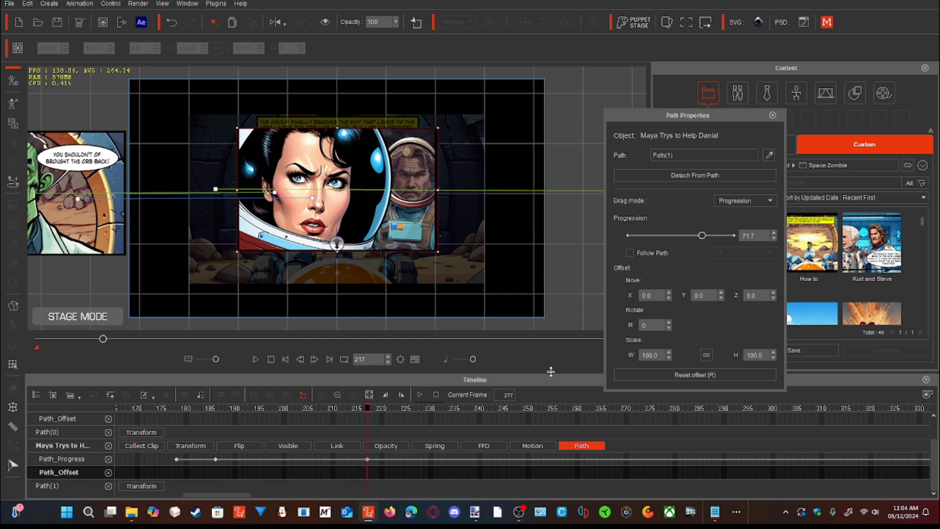
{"action": "mouse_move", "coordinate": [108, 340]}
{"action": "left_mouse_down"}
{"action": "mouse_move", "coordinate": [87, 342]}
{"action": "mouse_move", "coordinate": [107, 344]}
{"action": "mouse_move", "coordinate": [94, 351]}
{"action": "left_mouse_up"}
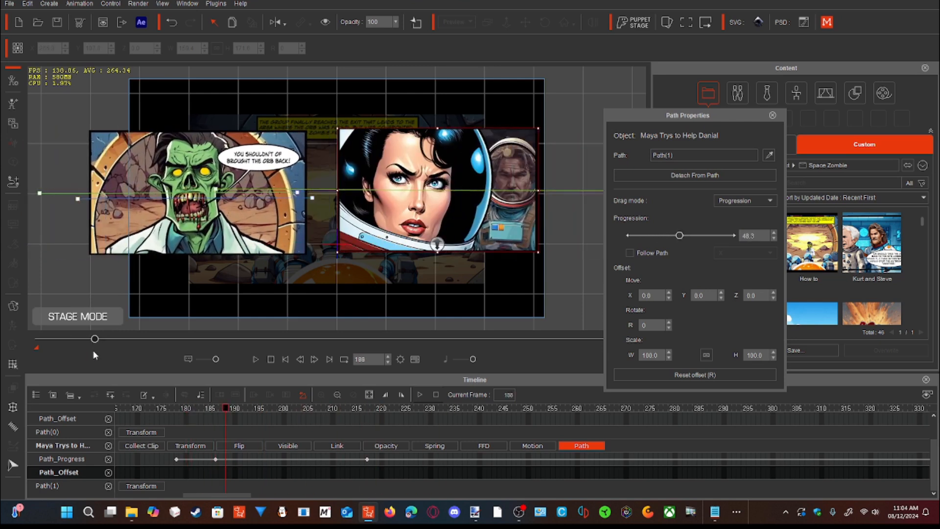
{"action": "left_click_drag", "start_coordinate": [92, 351], "coordinate": [73, 352]}
{"action": "left_click", "coordinate": [254, 359]}
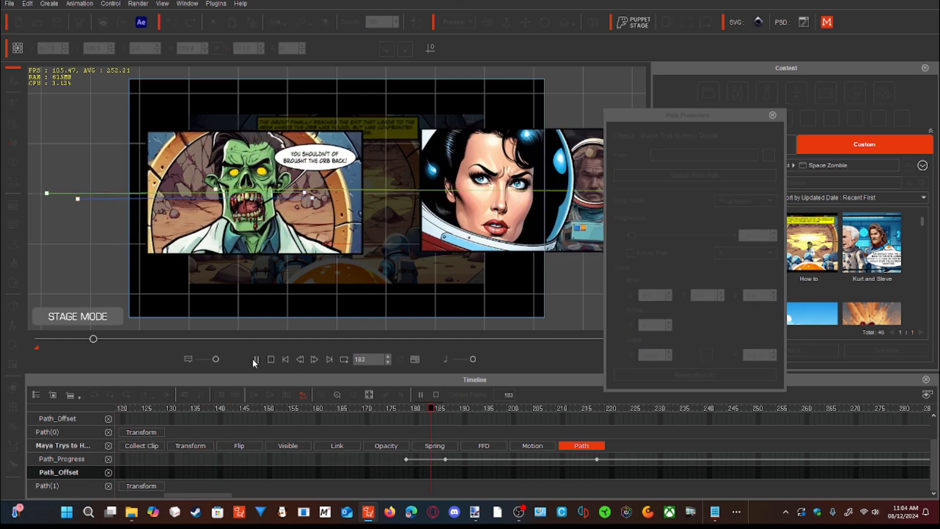
{"action": "left_click", "coordinate": [254, 359]}
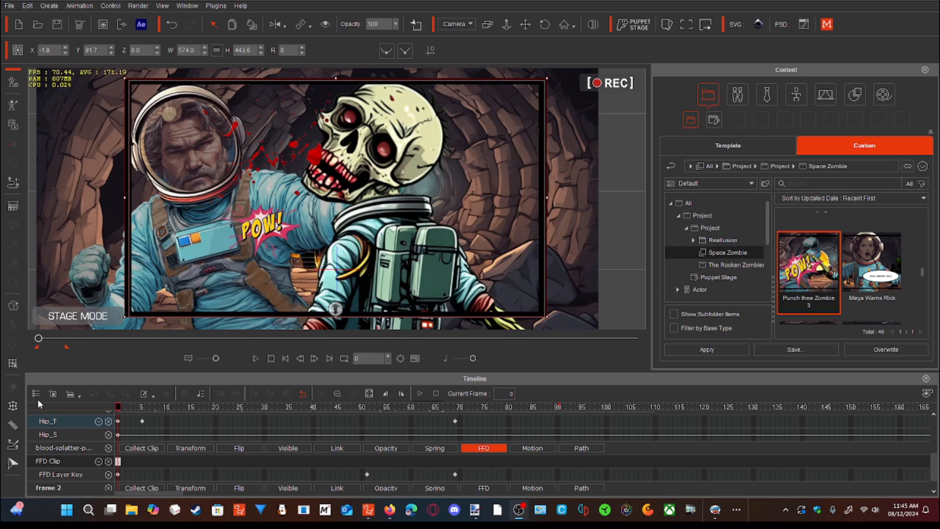
- Scrub through the punch scene and play it from frame 0 to preview the animation
{"action": "key", "text": "space"}
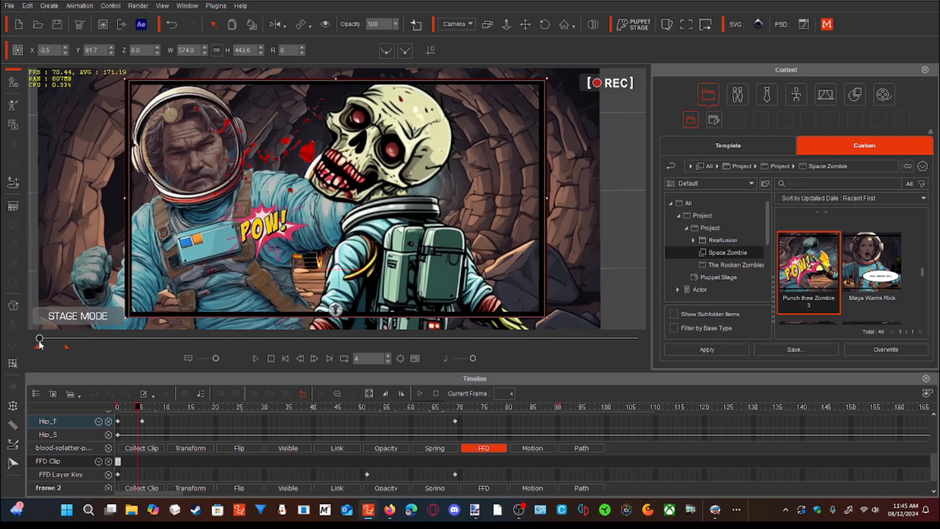
{"action": "mouse_move", "coordinate": [49, 345]}
{"action": "left_mouse_down"}
{"action": "mouse_move", "coordinate": [37, 351]}
{"action": "mouse_move", "coordinate": [68, 345]}
{"action": "left_mouse_up"}
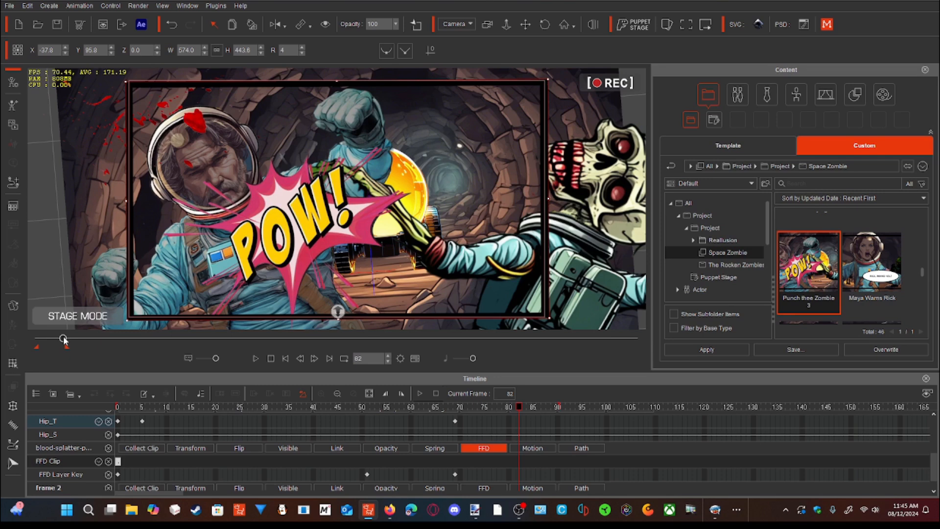
{"action": "left_click_drag", "start_coordinate": [64, 341], "coordinate": [39, 341]}
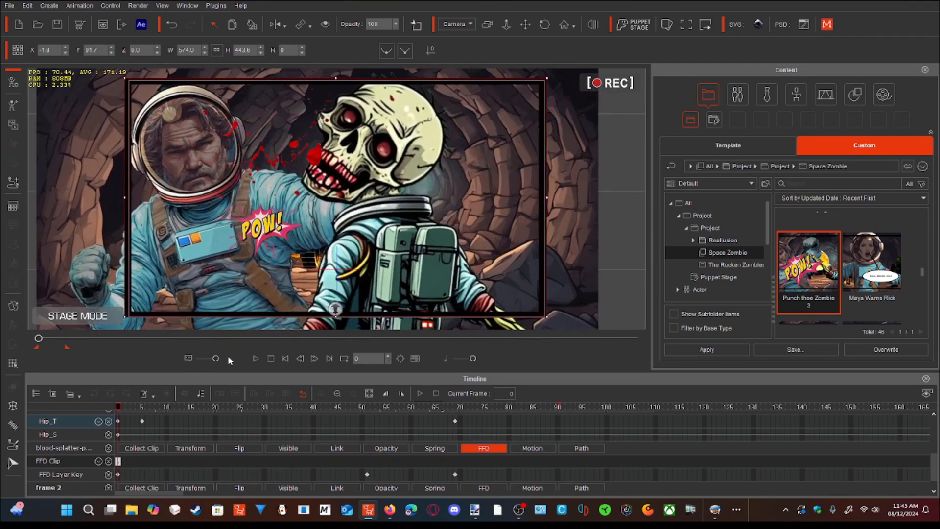
{"action": "left_click", "coordinate": [255, 359]}
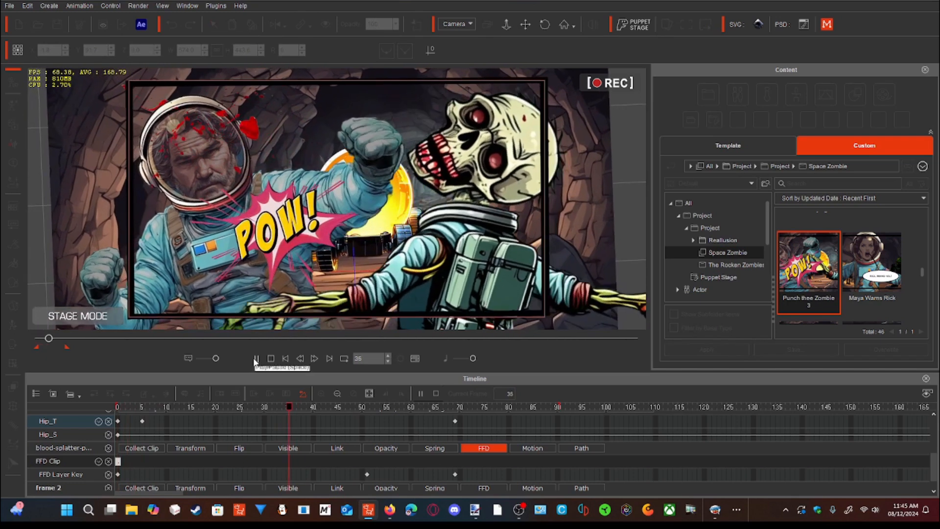
{"action": "left_click", "coordinate": [255, 359]}
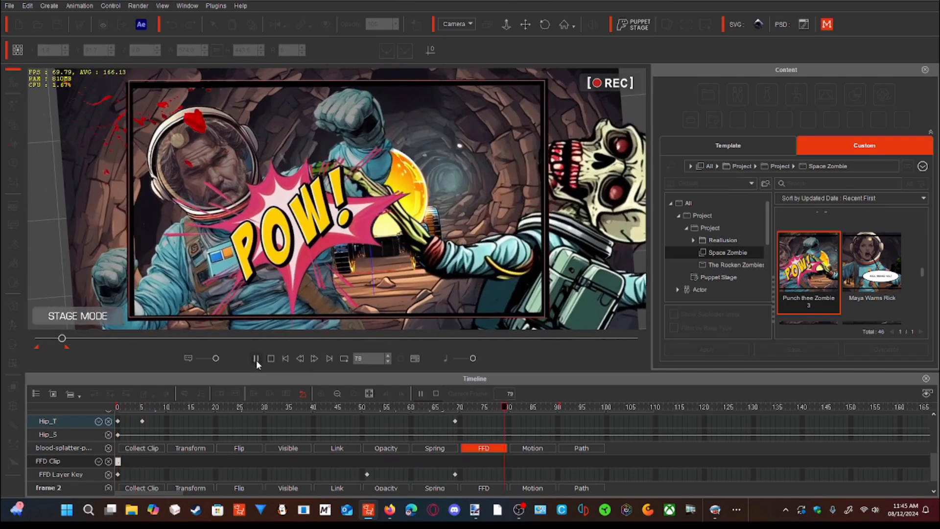
- Examine the punching astronaut's bone poses at frames 5 and 69 in the Prop Key Editor, and close the editor
{"action": "right_click", "coordinate": [188, 266]}
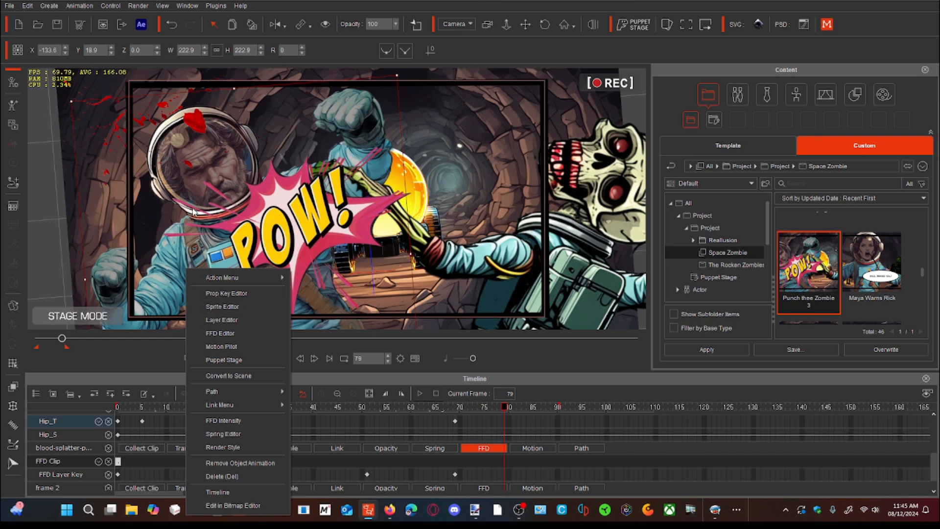
{"action": "left_click", "coordinate": [220, 292]}
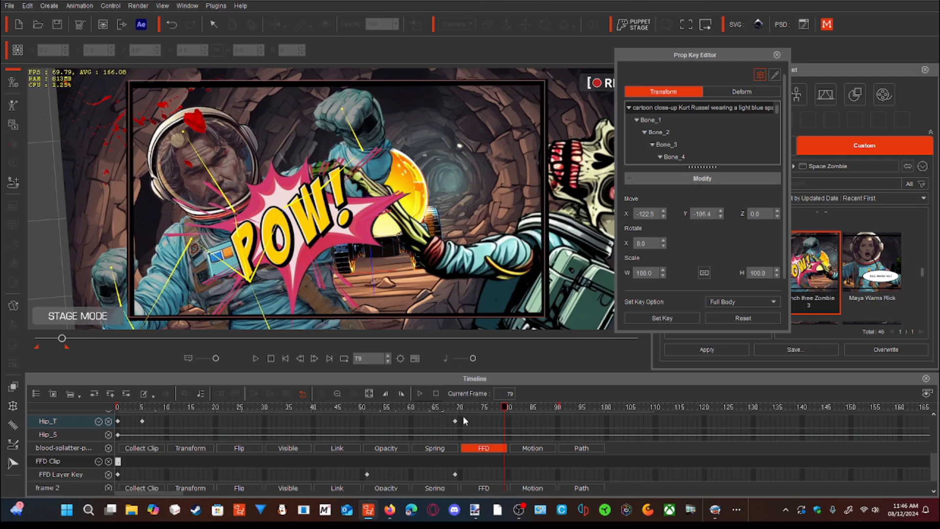
{"action": "left_click_drag", "start_coordinate": [503, 406], "coordinate": [143, 410]}
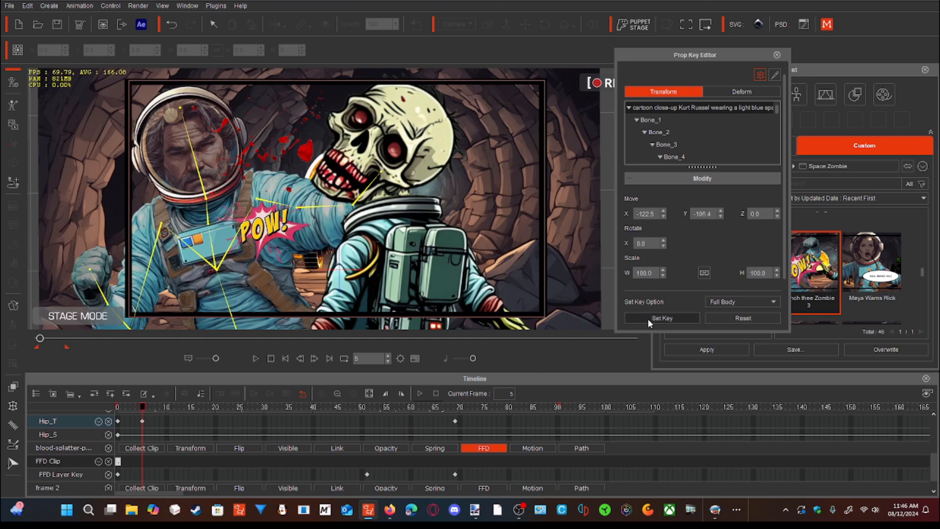
{"action": "left_click_drag", "start_coordinate": [143, 413], "coordinate": [456, 399]}
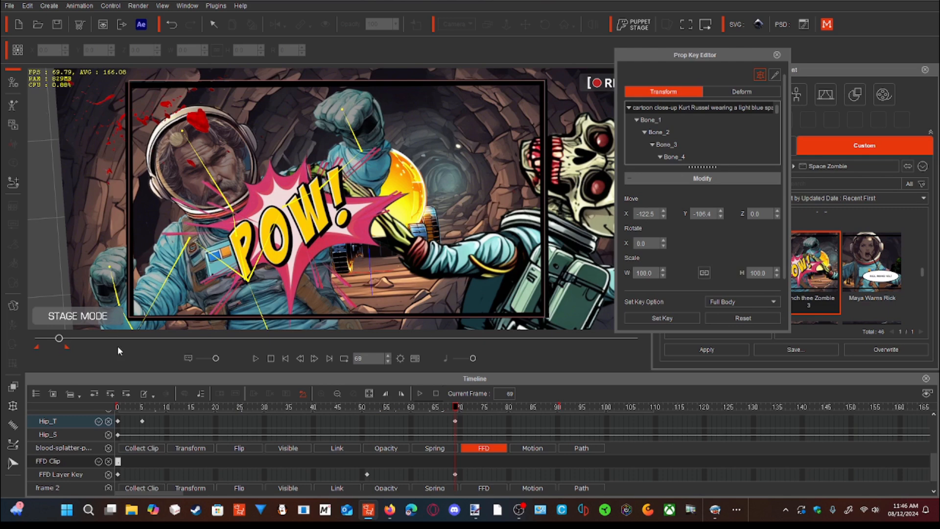
{"action": "left_click", "coordinate": [58, 341]}
{"action": "left_click_drag", "start_coordinate": [58, 341], "coordinate": [38, 343]}
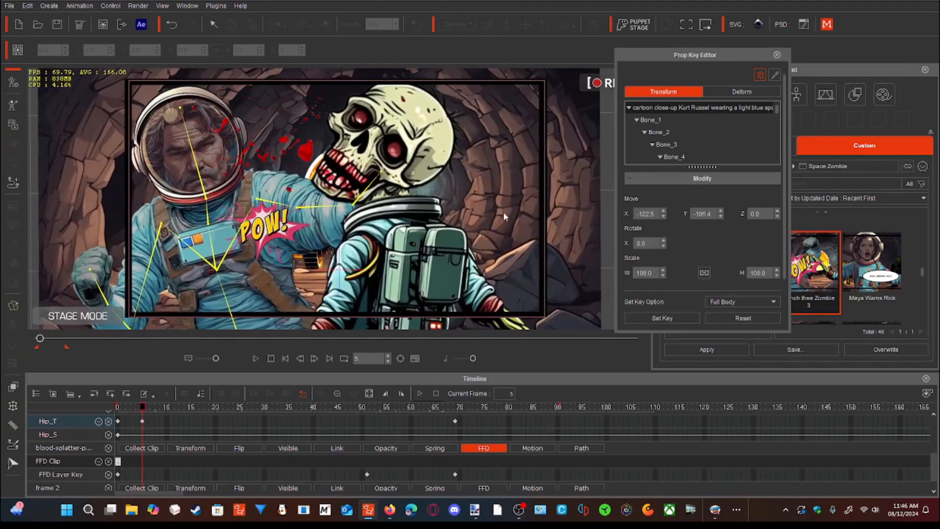
{"action": "left_click", "coordinate": [776, 55]}
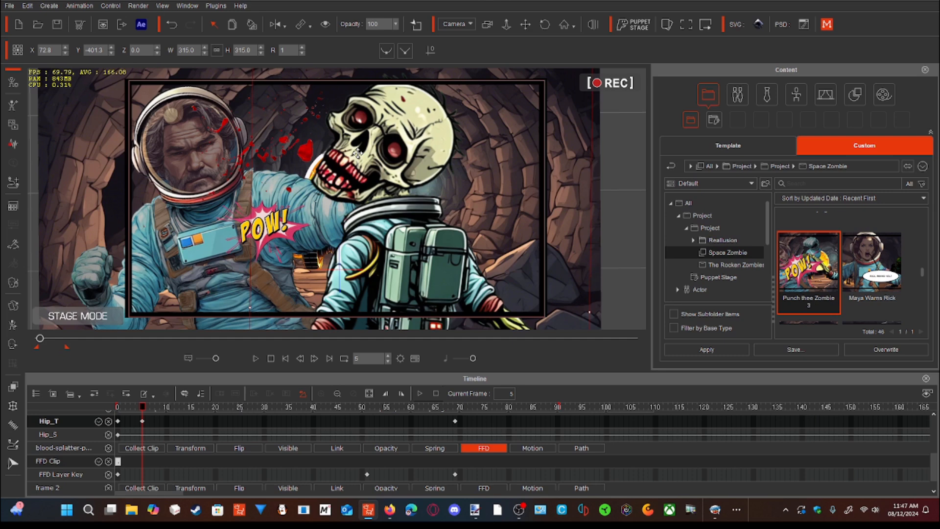
- Open the zombie in the 2D Motion Key Editor and set a full-body key at frame 5
{"action": "right_click", "coordinate": [358, 153]}
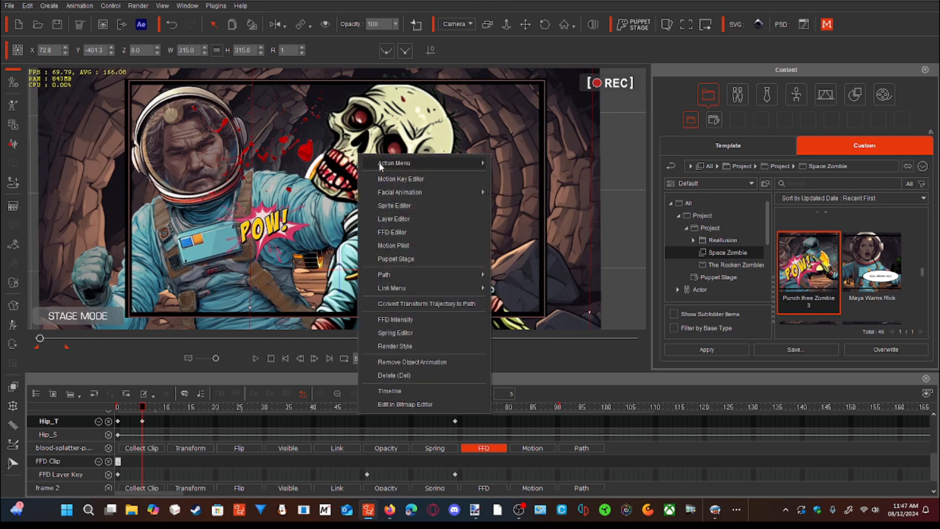
{"action": "left_click", "coordinate": [393, 179]}
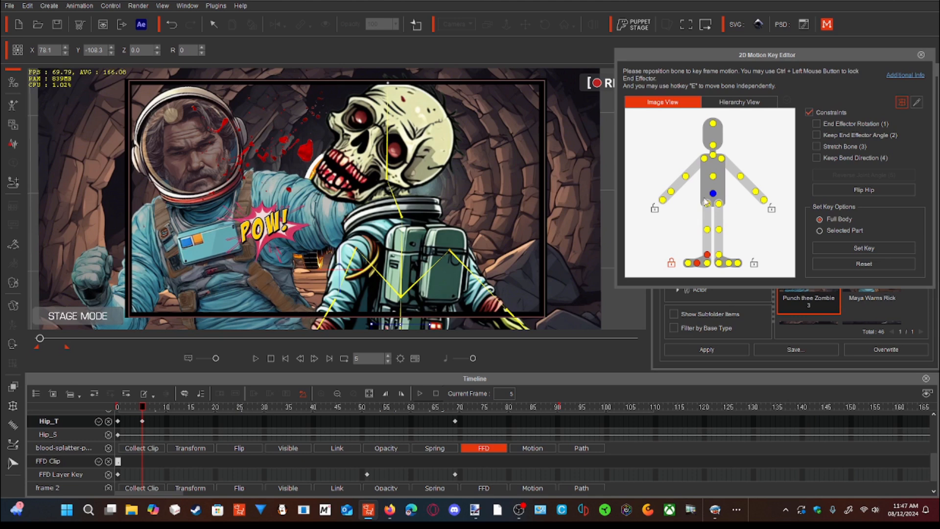
{"action": "mouse_move", "coordinate": [688, 58]}
{"action": "left_mouse_down"}
{"action": "mouse_move", "coordinate": [676, 61]}
{"action": "mouse_move", "coordinate": [682, 55]}
{"action": "left_mouse_up"}
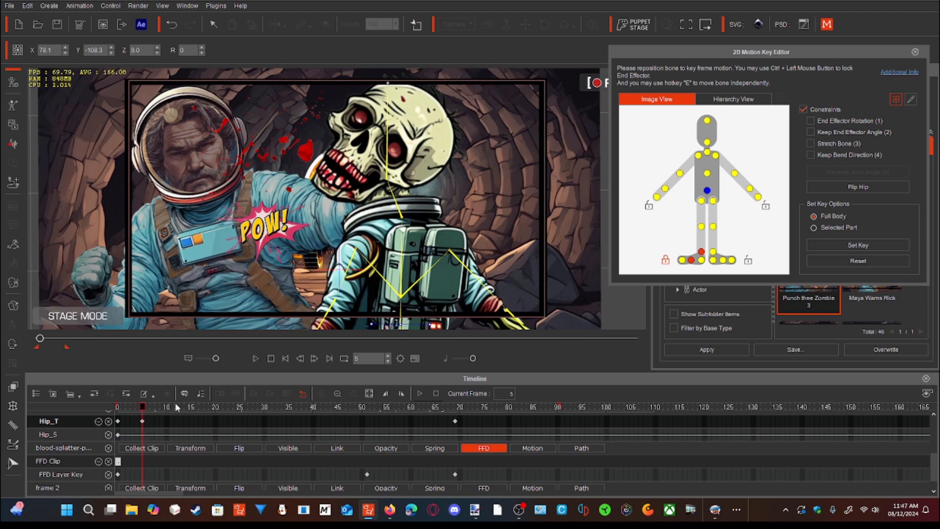
{"action": "left_click", "coordinate": [846, 247]}
- Examine the zombie's pose at frame 69, play the punch from frame 0, and close the motion key editor
{"action": "left_click_drag", "start_coordinate": [146, 410], "coordinate": [455, 402]}
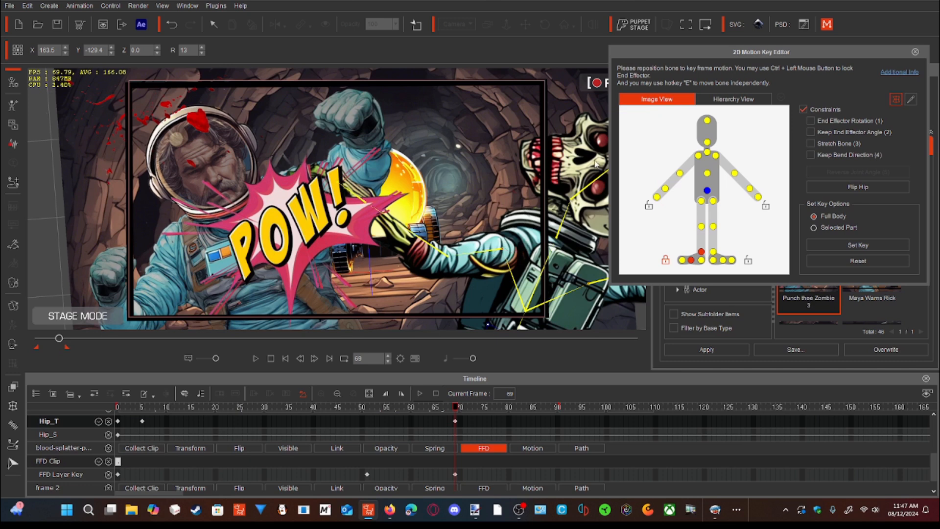
{"action": "left_click_drag", "start_coordinate": [654, 53], "coordinate": [698, 54]}
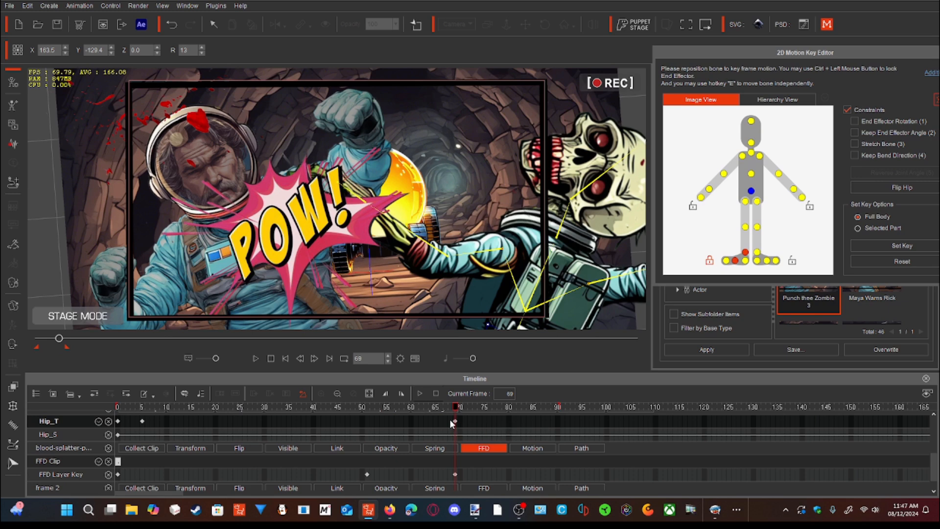
{"action": "left_click_drag", "start_coordinate": [456, 408], "coordinate": [205, 456]}
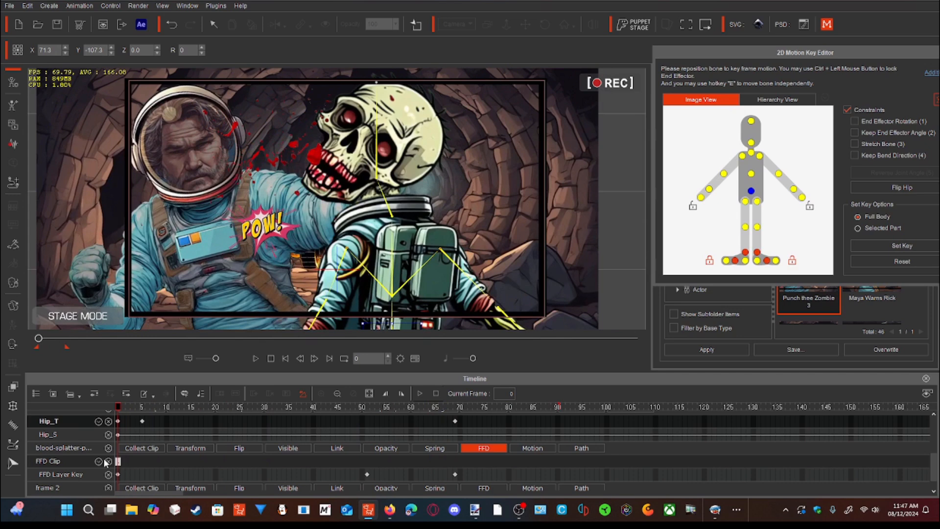
{"action": "left_click", "coordinate": [256, 359]}
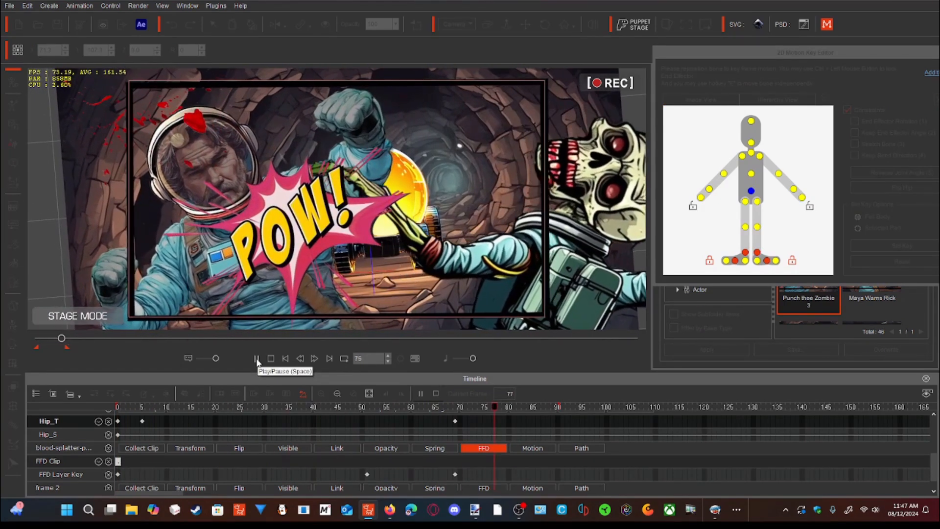
{"action": "left_click", "coordinate": [256, 358]}
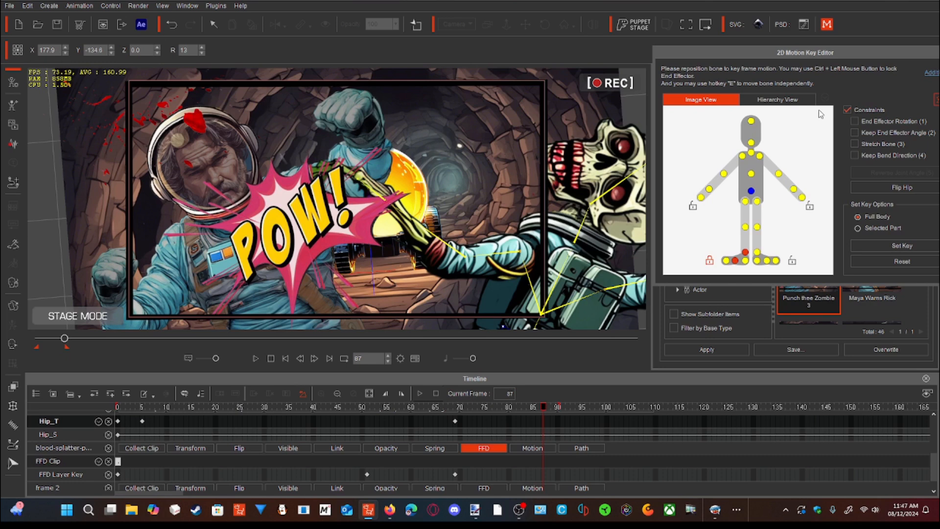
{"action": "left_click_drag", "start_coordinate": [780, 52], "coordinate": [680, 73]}
{"action": "left_click", "coordinate": [860, 71]}
- Select the blood splatter and nudge it at frame 5 to about X -94.7, Y 158.1
{"action": "left_click_drag", "start_coordinate": [64, 338], "coordinate": [41, 339]}
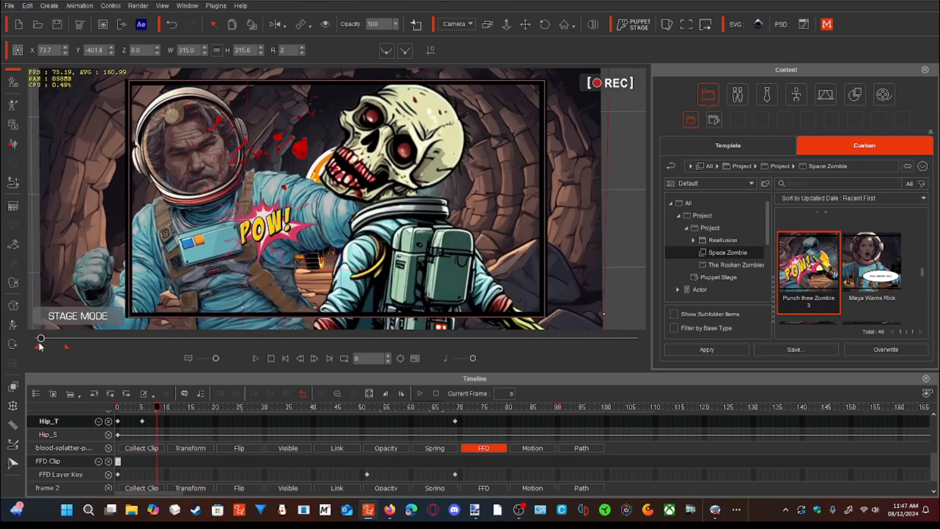
{"action": "left_click", "coordinate": [303, 147]}
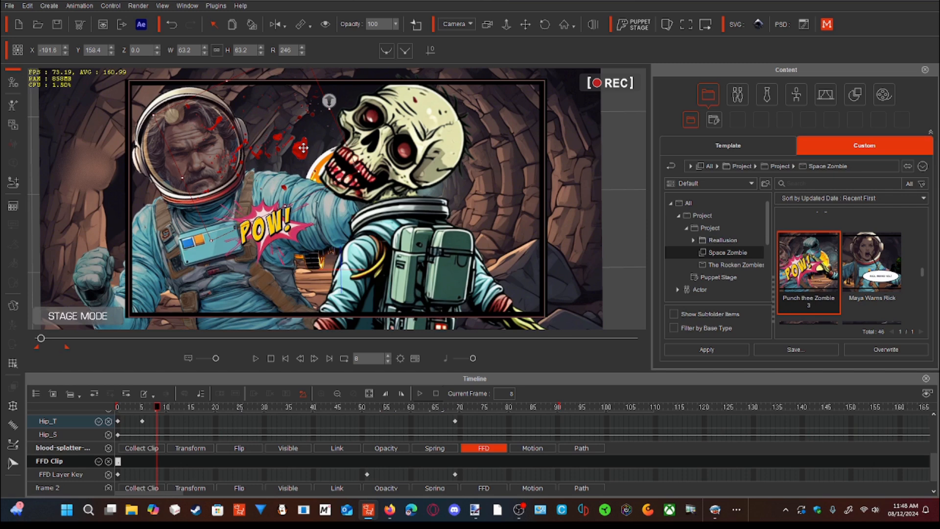
{"action": "mouse_move", "coordinate": [39, 339]}
{"action": "left_mouse_down"}
{"action": "mouse_move", "coordinate": [54, 341]}
{"action": "mouse_move", "coordinate": [37, 348]}
{"action": "left_mouse_up"}
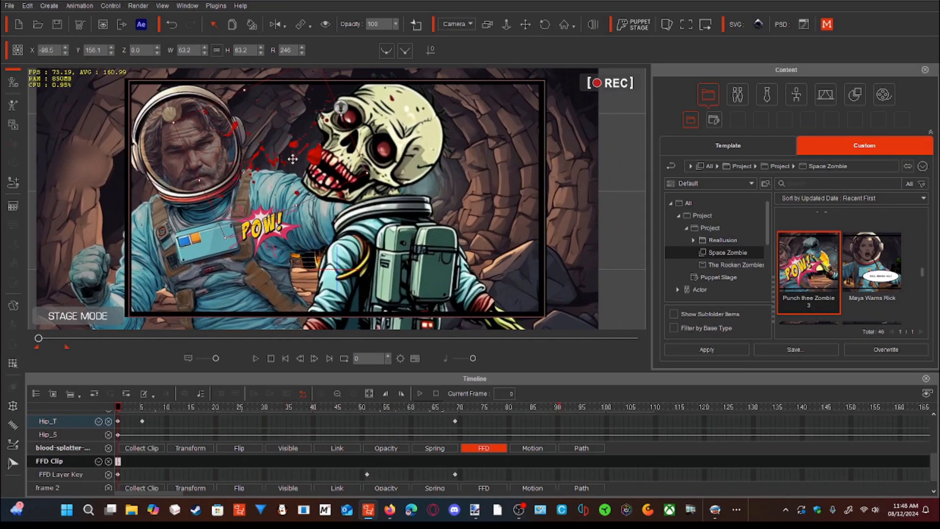
{"action": "left_click_drag", "start_coordinate": [117, 409], "coordinate": [142, 404]}
{"action": "left_click_drag", "start_coordinate": [283, 147], "coordinate": [284, 147]}
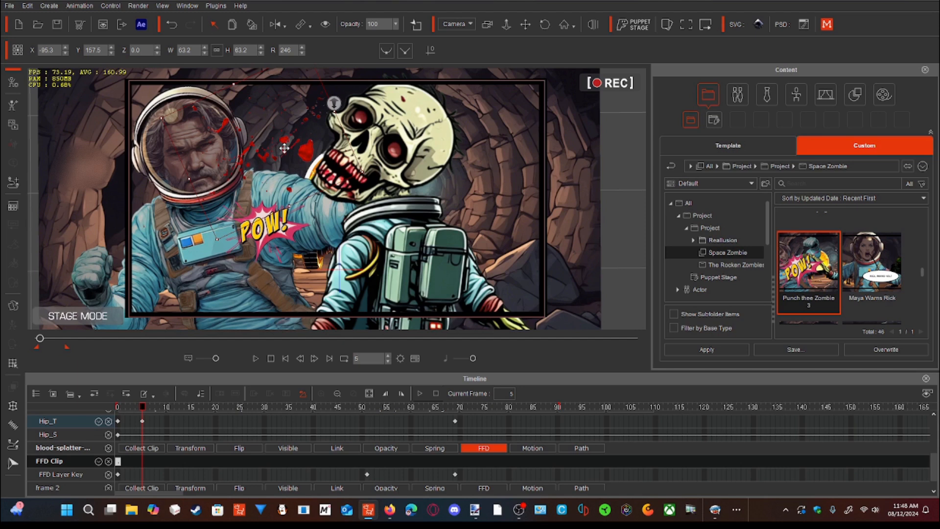
{"action": "left_click_drag", "start_coordinate": [284, 148], "coordinate": [285, 148]}
- Check the blood splatter's position at frame 69 and return to frame 5
{"action": "left_click_drag", "start_coordinate": [142, 403], "coordinate": [452, 404]}
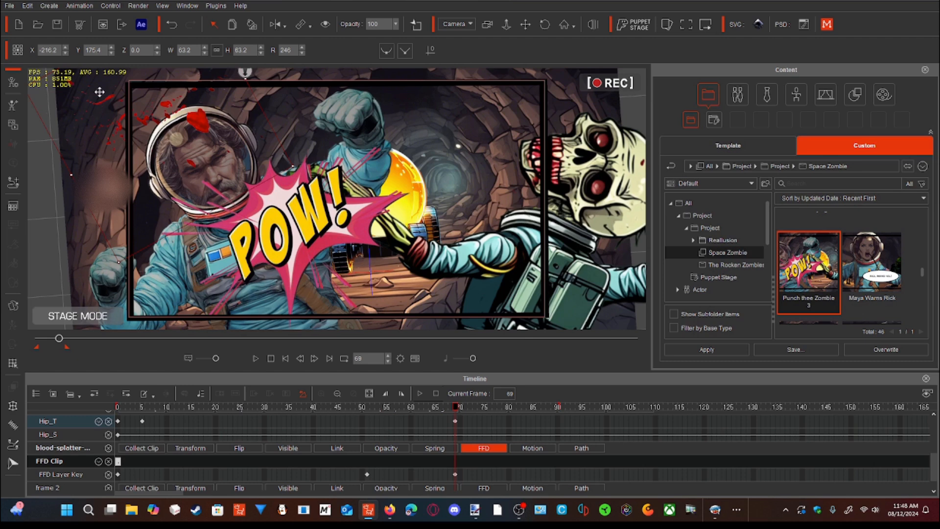
{"action": "left_click_drag", "start_coordinate": [58, 339], "coordinate": [38, 345]}
{"action": "left_click", "coordinate": [138, 409]}
{"action": "left_click", "coordinate": [142, 410]}
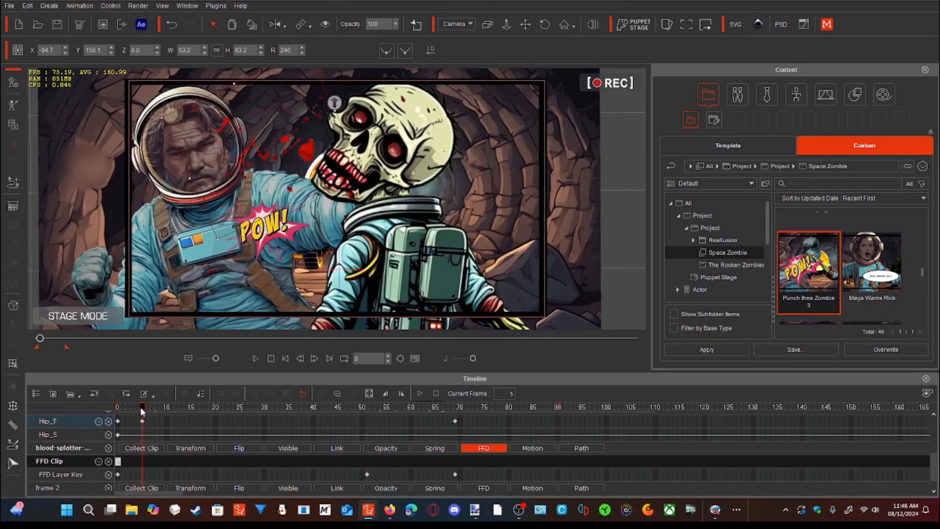
- Open the blood splatter in the FFD Editor, examine its deformation at frame 69, play the punch, and close the editor
{"action": "left_click", "coordinate": [14, 406]}
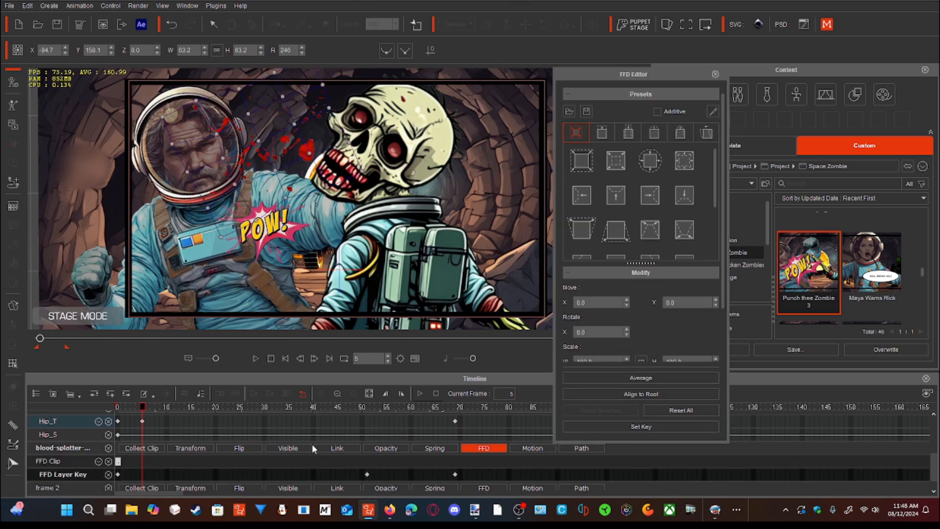
{"action": "left_click_drag", "start_coordinate": [143, 409], "coordinate": [454, 412]}
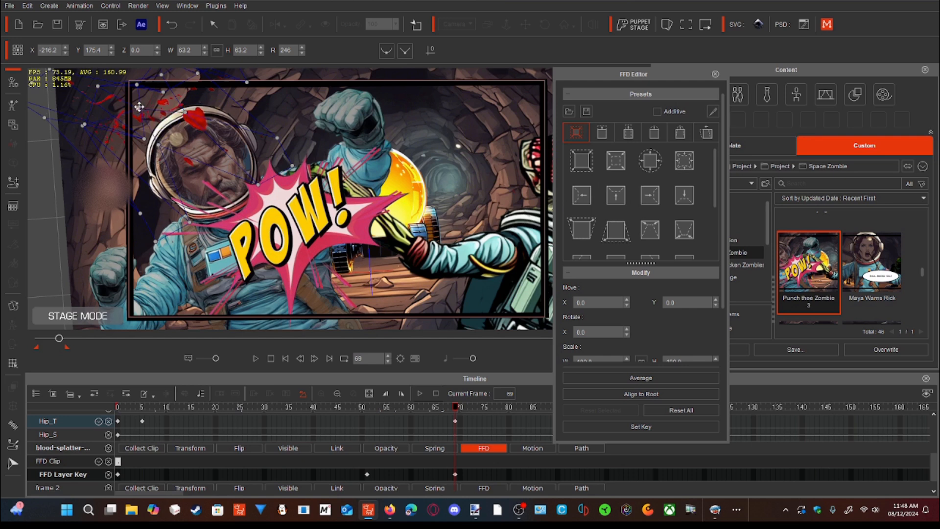
{"action": "left_click_drag", "start_coordinate": [183, 112], "coordinate": [174, 89]}
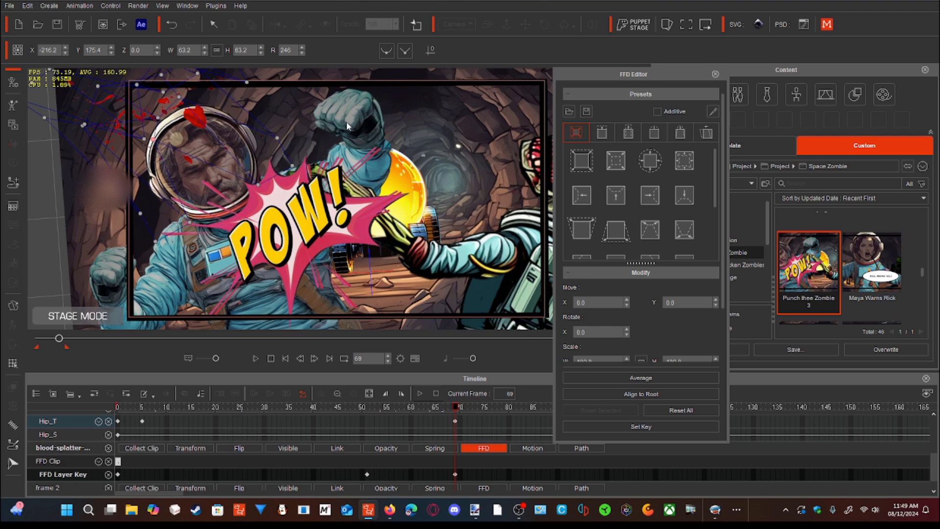
{"action": "left_click_drag", "start_coordinate": [59, 337], "coordinate": [39, 345]}
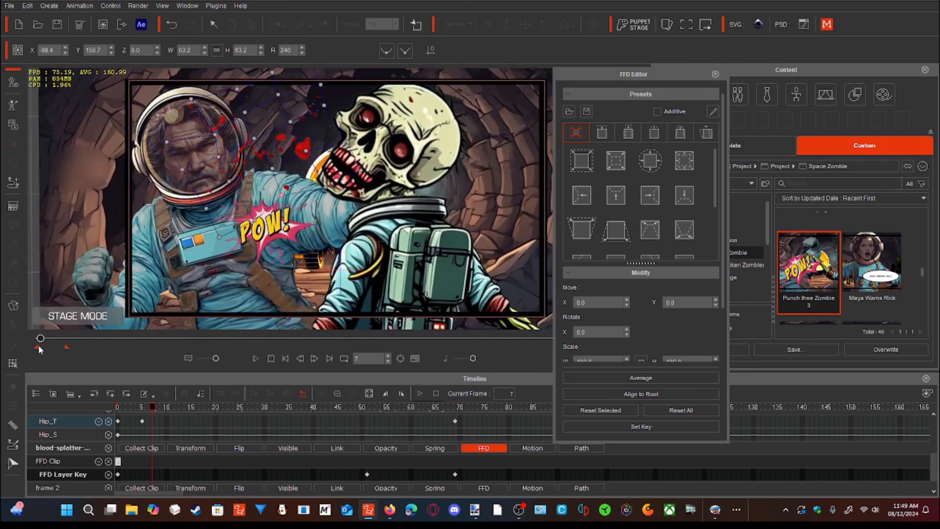
{"action": "left_click", "coordinate": [255, 359]}
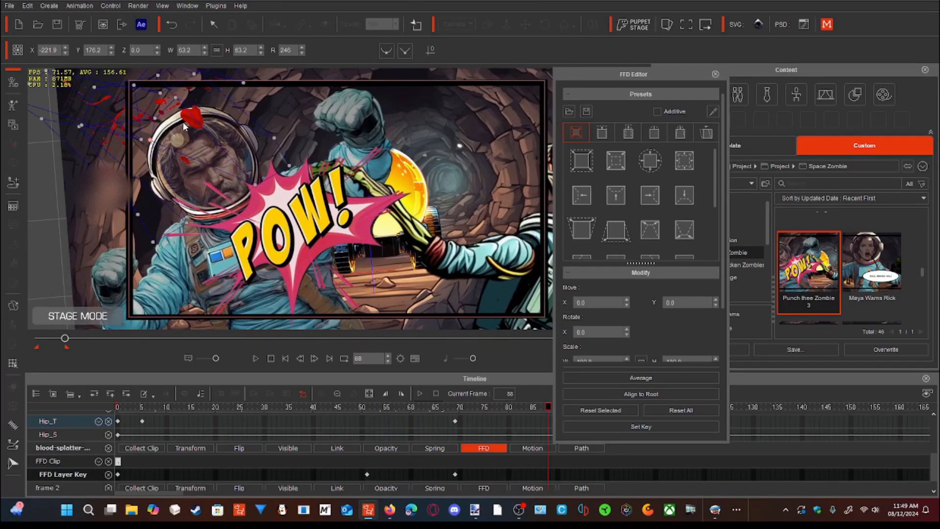
{"action": "left_click", "coordinate": [714, 74]}
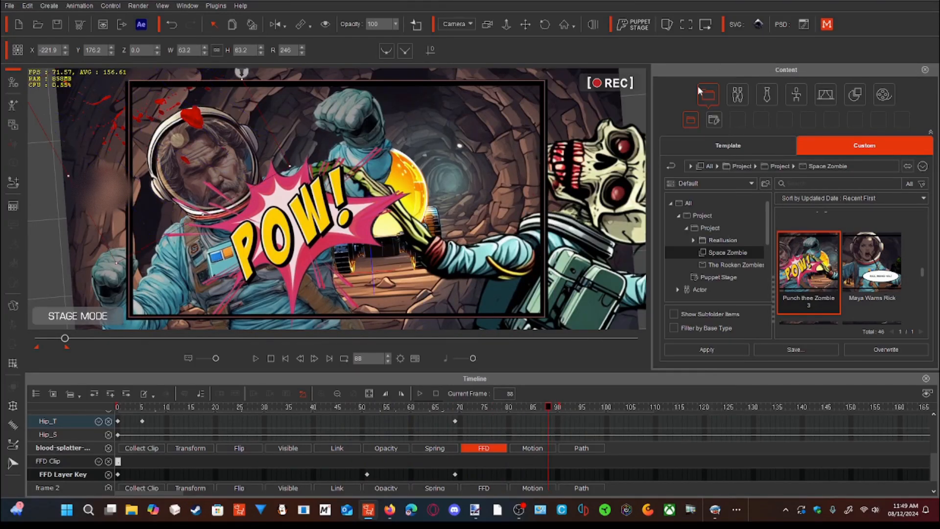
- Return to frame 5, select the POW! graphic and scale it to about W 112.9, H 112.9
{"action": "left_click_drag", "start_coordinate": [65, 338], "coordinate": [38, 342]}
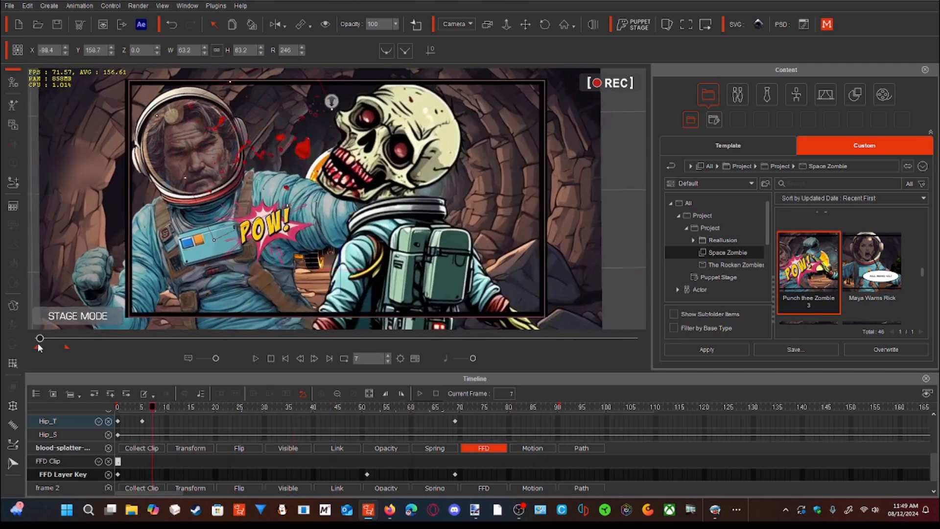
{"action": "left_click", "coordinate": [283, 233]}
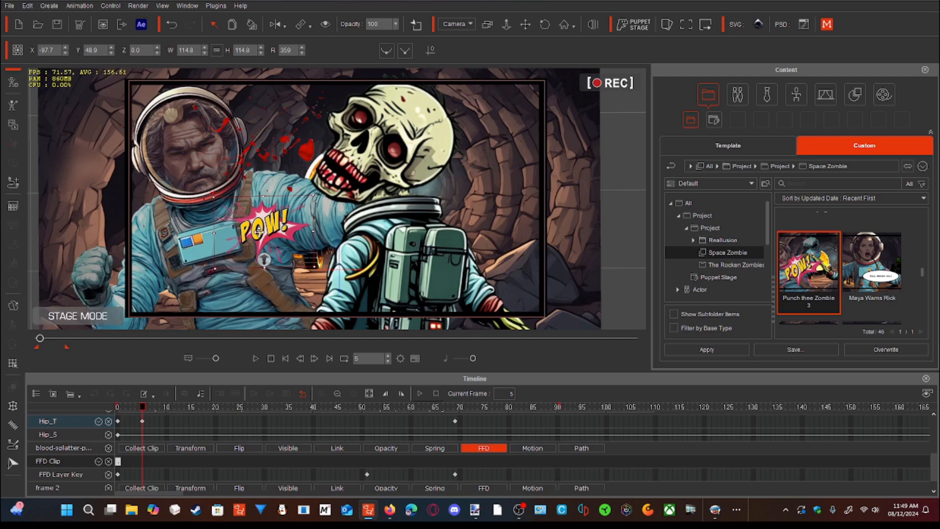
{"action": "left_click_drag", "start_coordinate": [312, 196], "coordinate": [312, 197]}
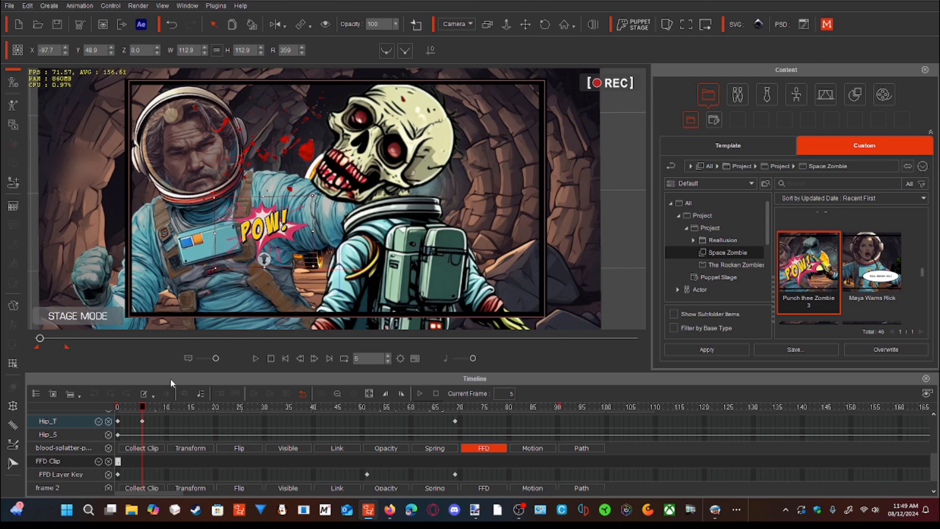
- Check the POW! graphic's scale at frame 69, play the punch from near the start, and return to frame 5
{"action": "left_click_drag", "start_coordinate": [144, 407], "coordinate": [455, 417]}
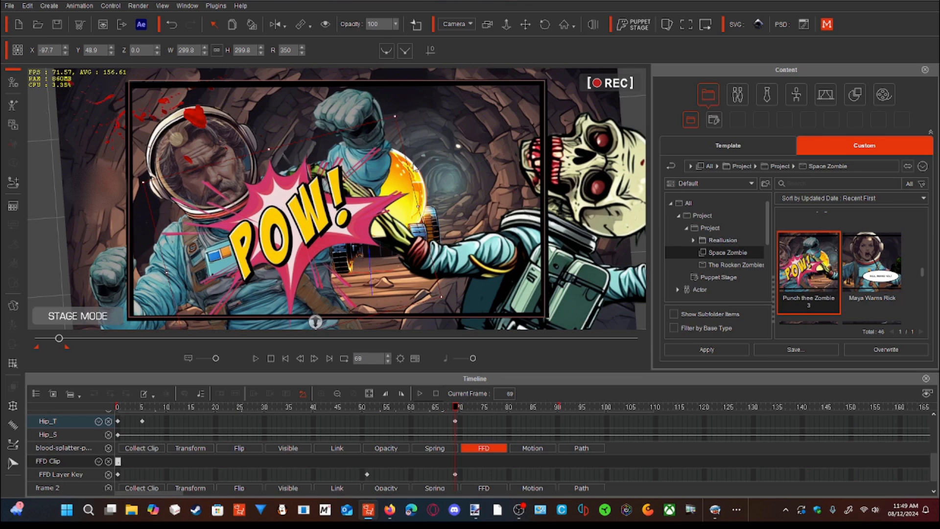
{"action": "left_click_drag", "start_coordinate": [58, 338], "coordinate": [40, 350]}
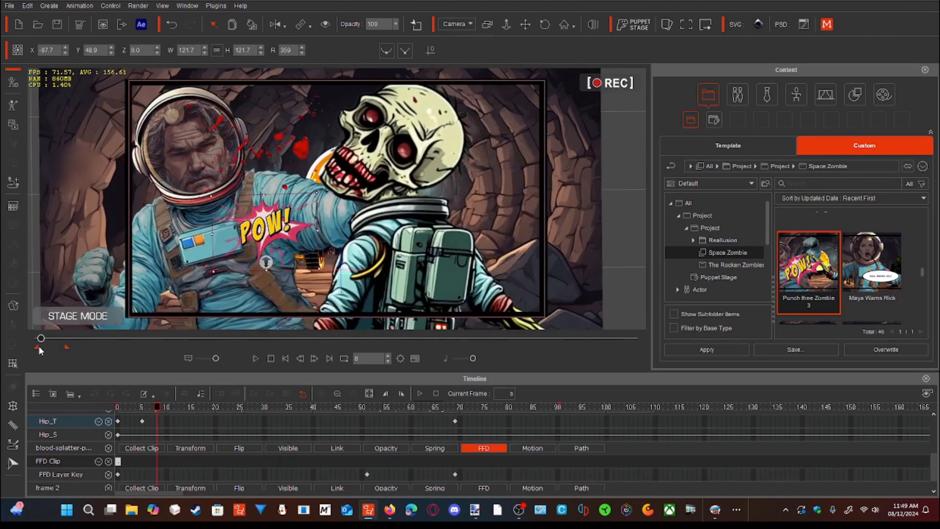
{"action": "left_click", "coordinate": [254, 358]}
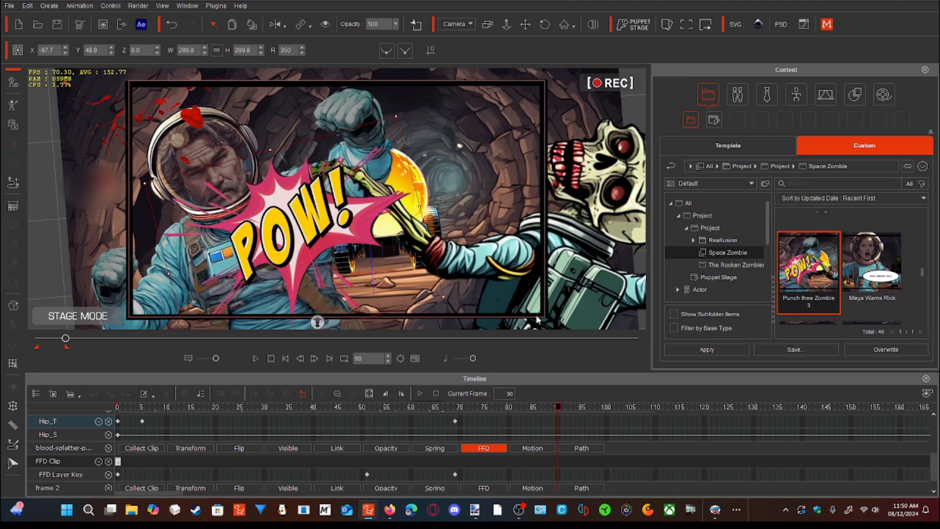
{"action": "left_click_drag", "start_coordinate": [65, 339], "coordinate": [39, 350]}
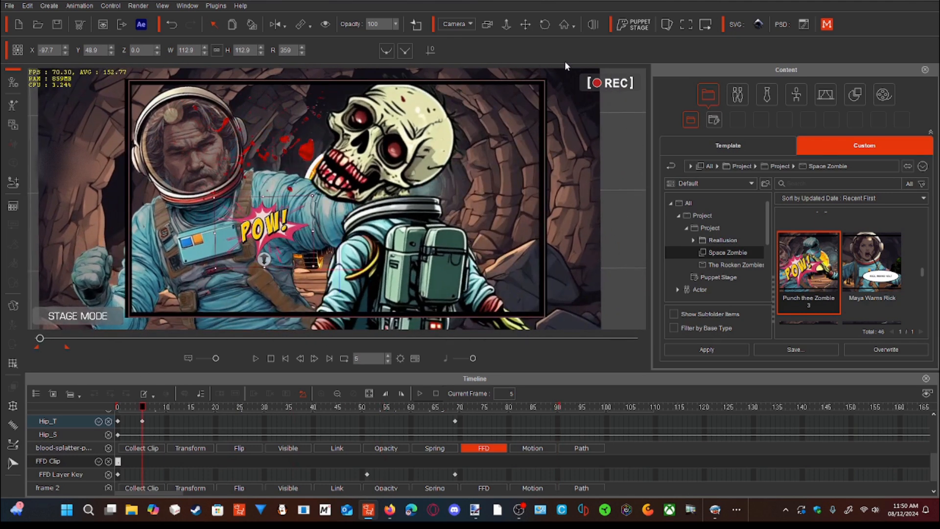
- Open the Camera Editor, scrub the punch scene to its final frames, close the editor and return to the start
{"action": "left_click", "coordinate": [483, 27]}
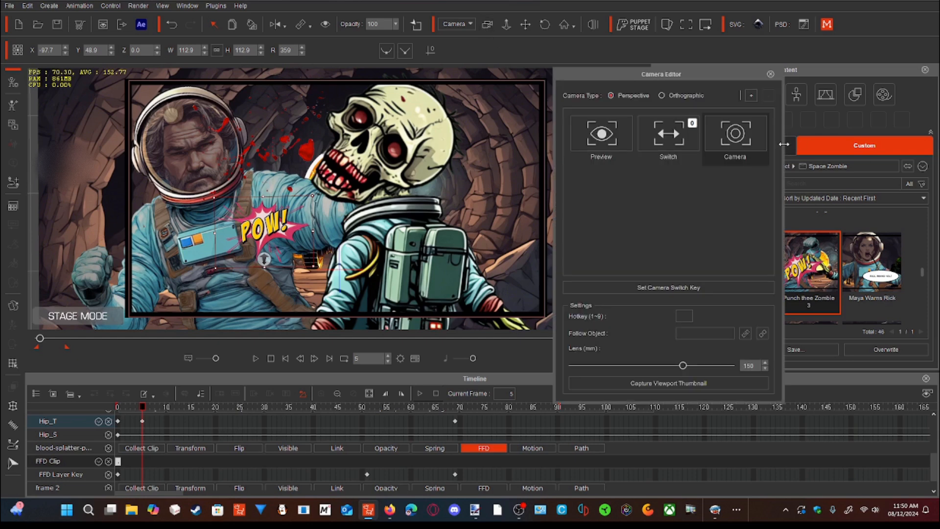
{"action": "left_click_drag", "start_coordinate": [40, 339], "coordinate": [66, 344]}
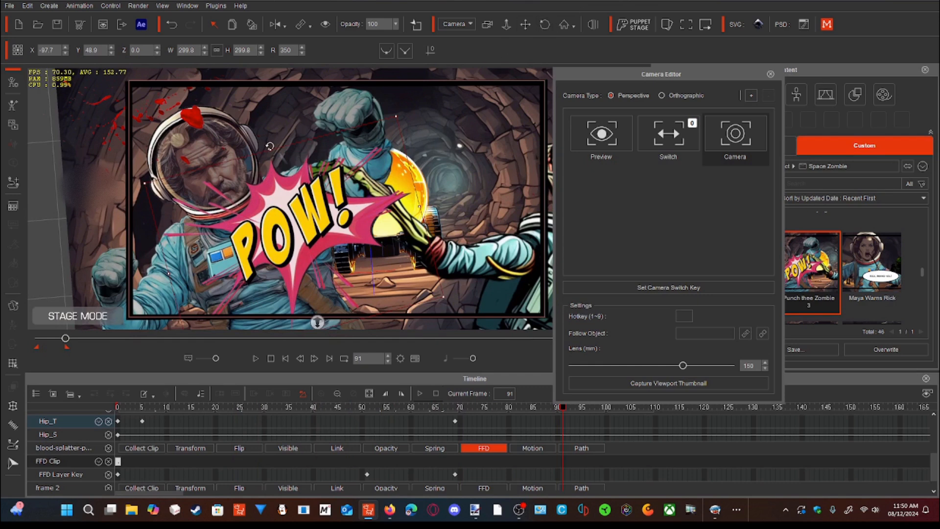
{"action": "left_click", "coordinate": [64, 343]}
{"action": "mouse_move", "coordinate": [64, 342]}
{"action": "left_mouse_down"}
{"action": "mouse_move", "coordinate": [36, 345]}
{"action": "mouse_move", "coordinate": [62, 347]}
{"action": "left_mouse_up"}
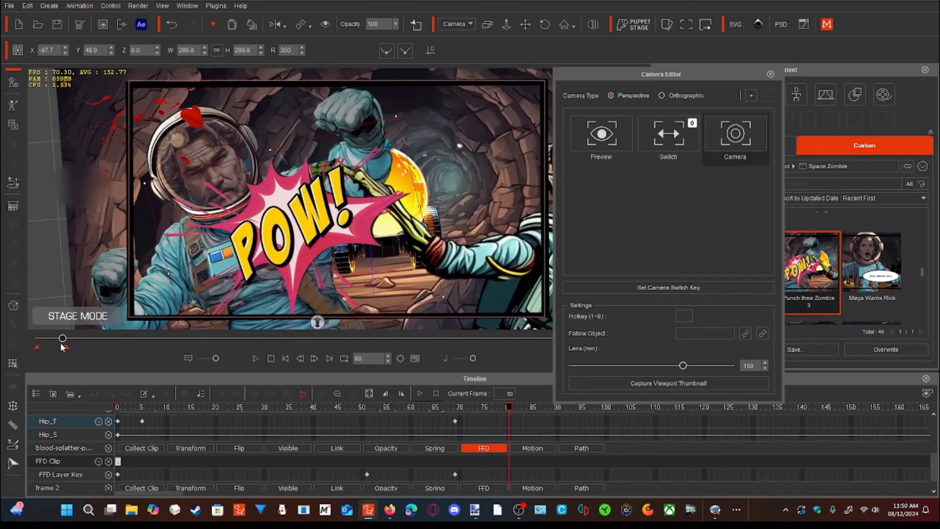
{"action": "left_click", "coordinate": [770, 74]}
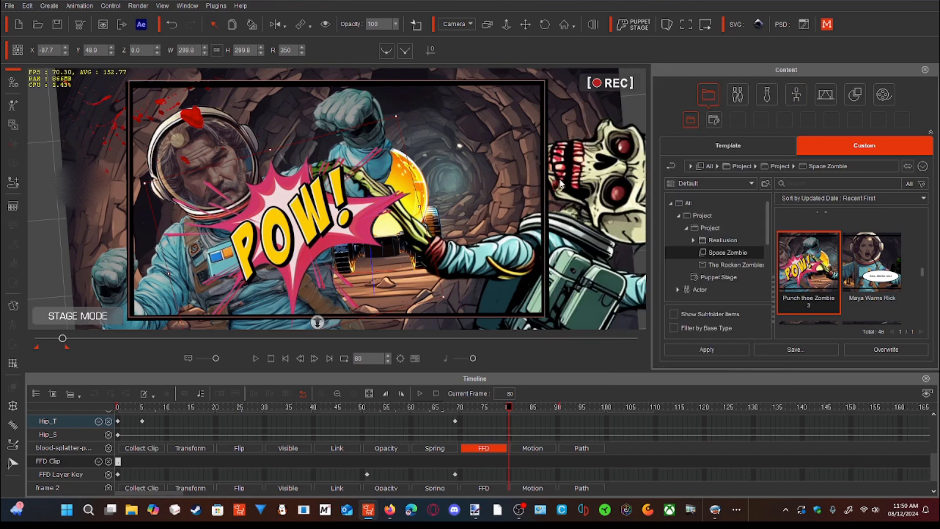
{"action": "left_click_drag", "start_coordinate": [62, 338], "coordinate": [38, 345]}
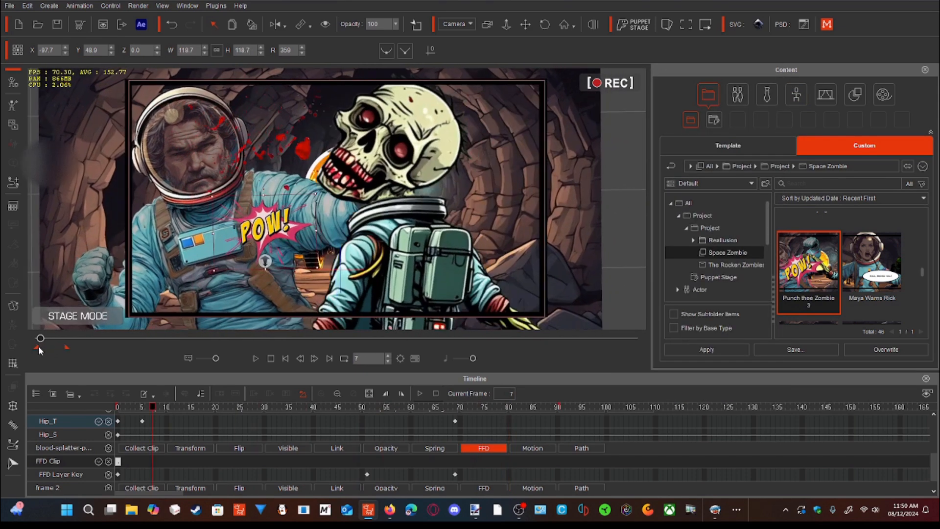
- Select the black panel frame, scrub through its motion to frame 78, and play the punch from frame 16
{"action": "left_click", "coordinate": [132, 265]}
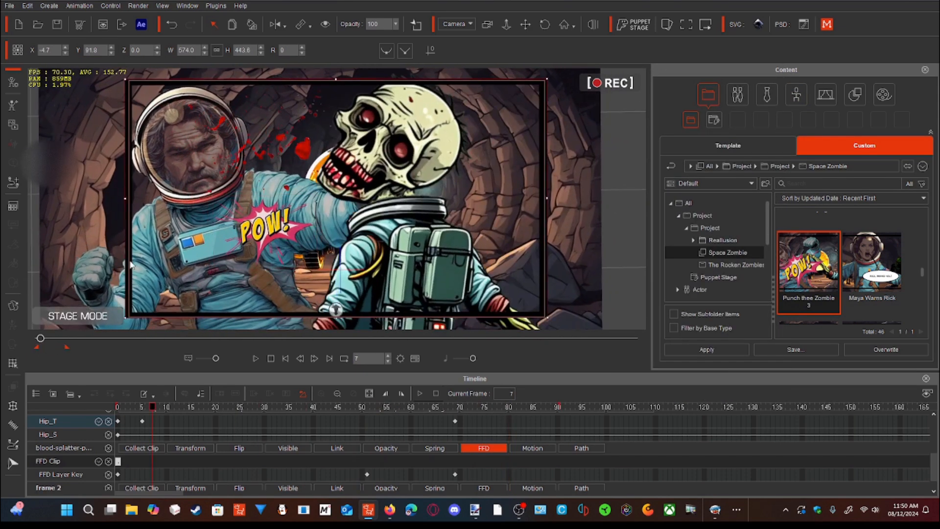
{"action": "left_click_drag", "start_coordinate": [41, 339], "coordinate": [52, 338]}
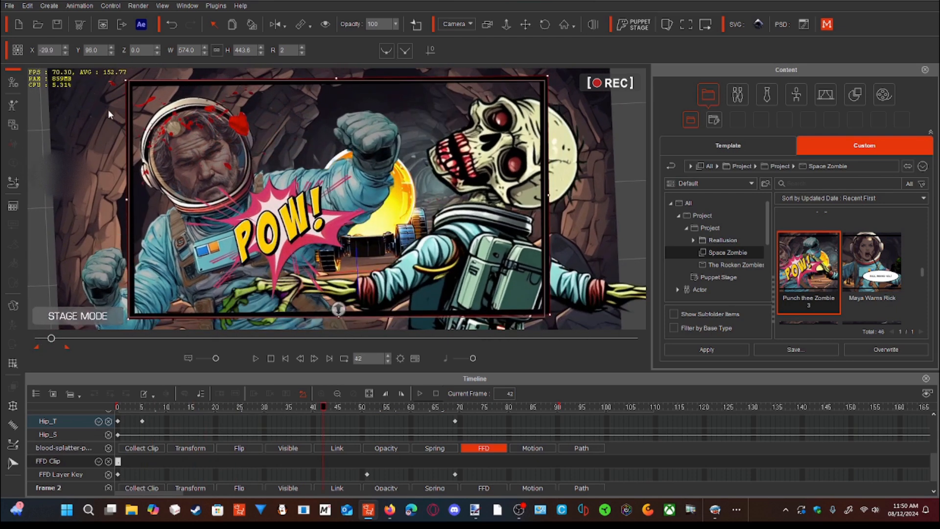
{"action": "left_click_drag", "start_coordinate": [53, 341], "coordinate": [63, 338]}
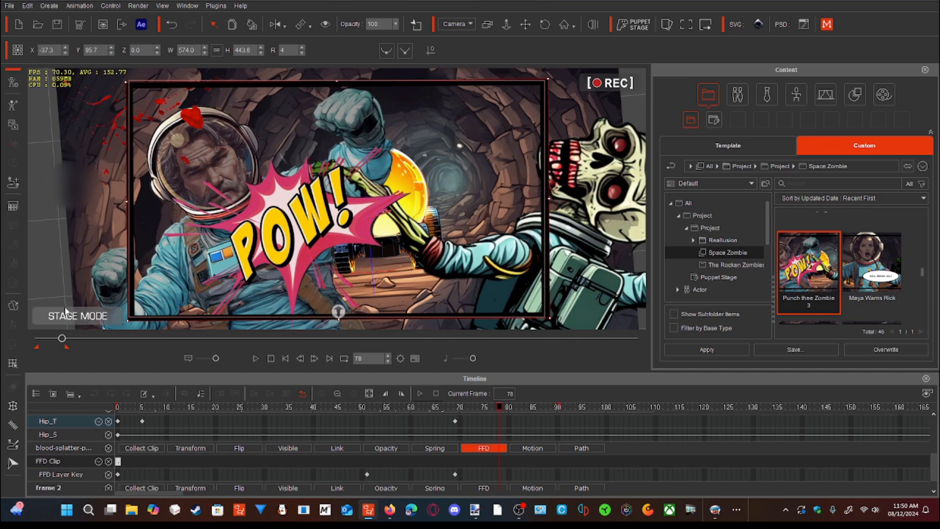
{"action": "left_click_drag", "start_coordinate": [63, 341], "coordinate": [40, 342]}
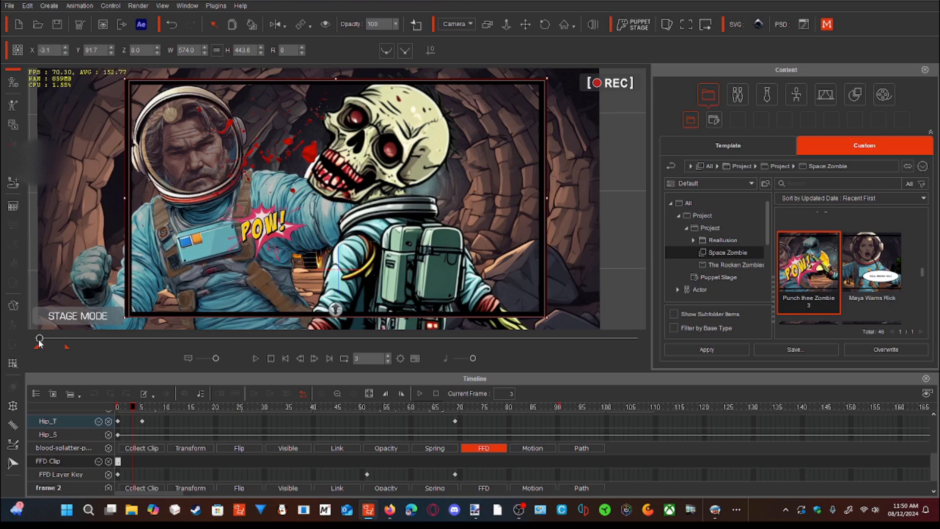
{"action": "mouse_move", "coordinate": [39, 343]}
{"action": "left_mouse_down"}
{"action": "mouse_move", "coordinate": [62, 338]}
{"action": "mouse_move", "coordinate": [42, 343]}
{"action": "left_mouse_up"}
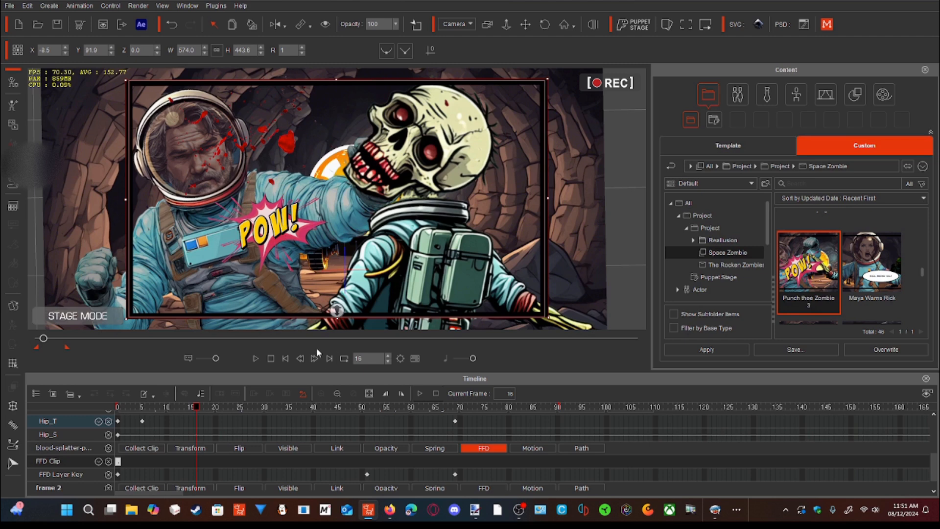
{"action": "left_click", "coordinate": [256, 358]}
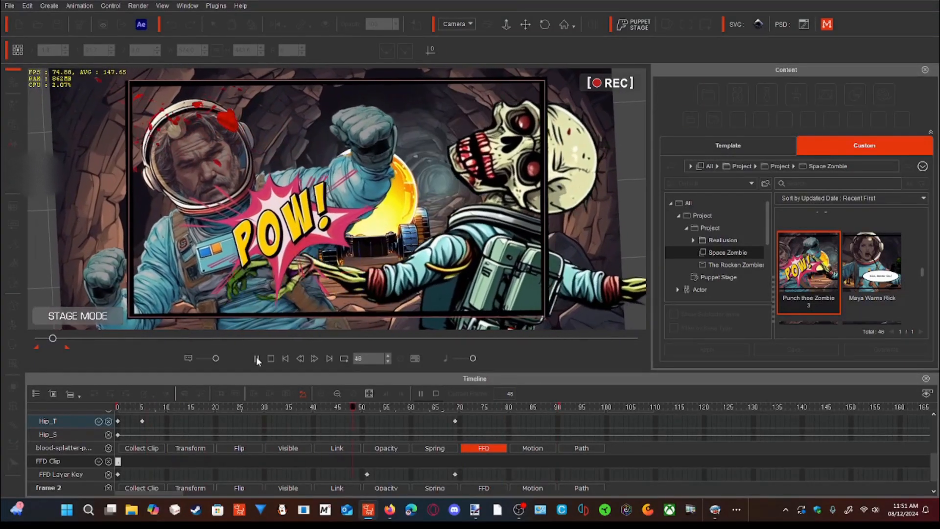
{"action": "left_click", "coordinate": [257, 359]}
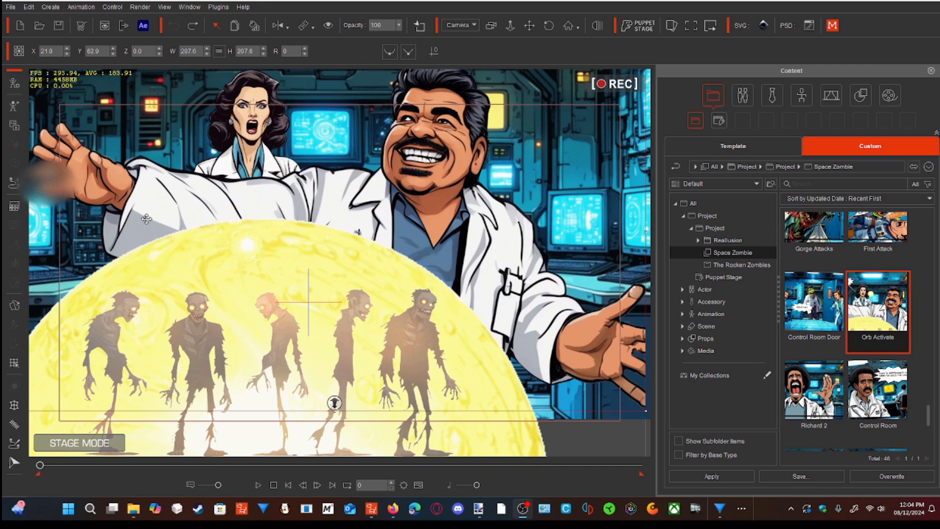
- Play the Orb Activate scene, pause it partway, and return to frame 0
{"action": "left_click", "coordinate": [259, 485]}
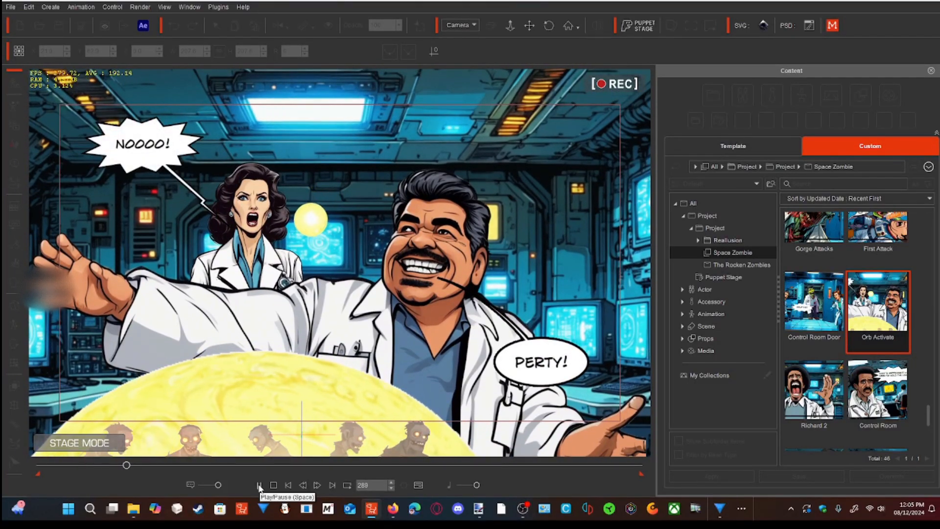
{"action": "left_click", "coordinate": [259, 485]}
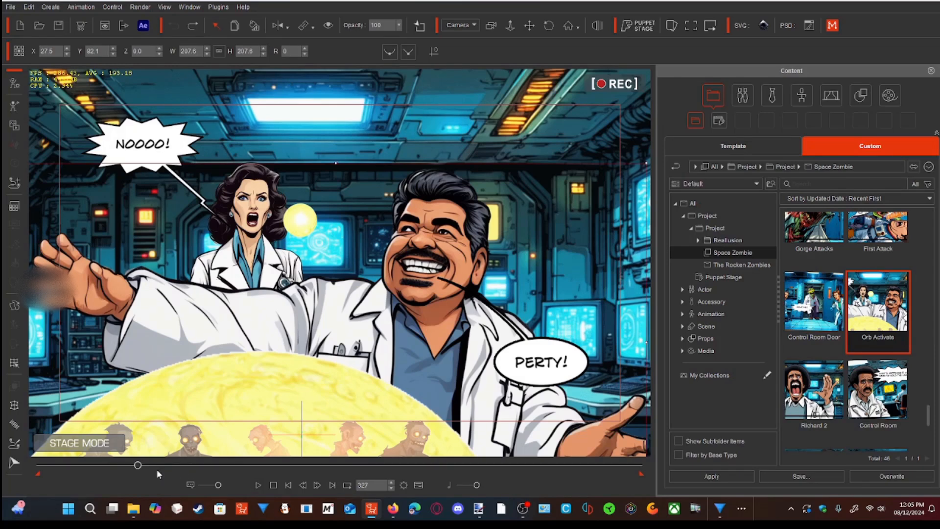
{"action": "left_click_drag", "start_coordinate": [138, 466], "coordinate": [36, 484]}
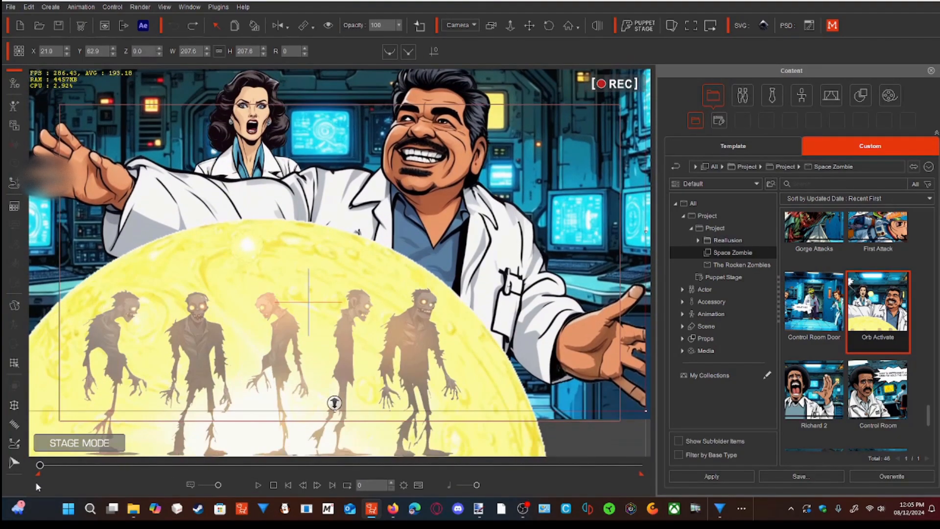
- Select the small glowing orb over the large yellow sphere and remove its object animation
{"action": "left_click", "coordinate": [238, 251]}
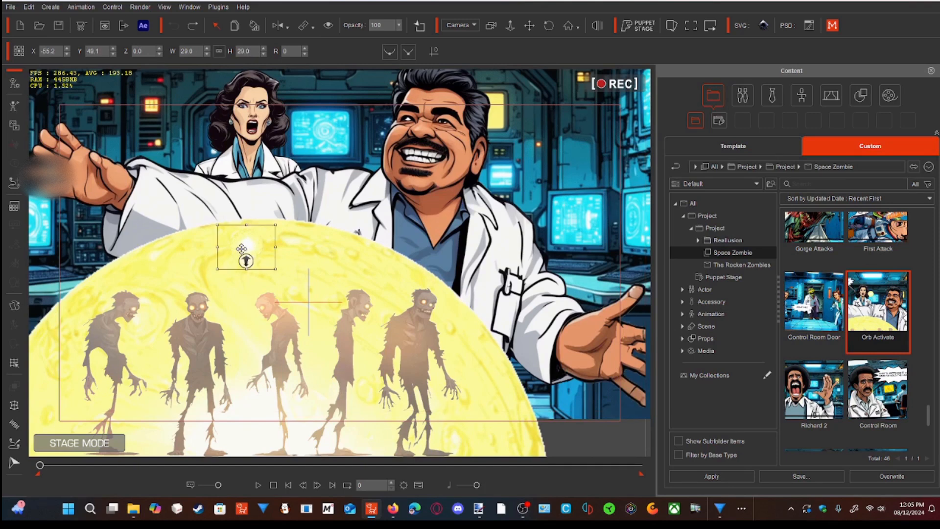
{"action": "right_click", "coordinate": [241, 250]}
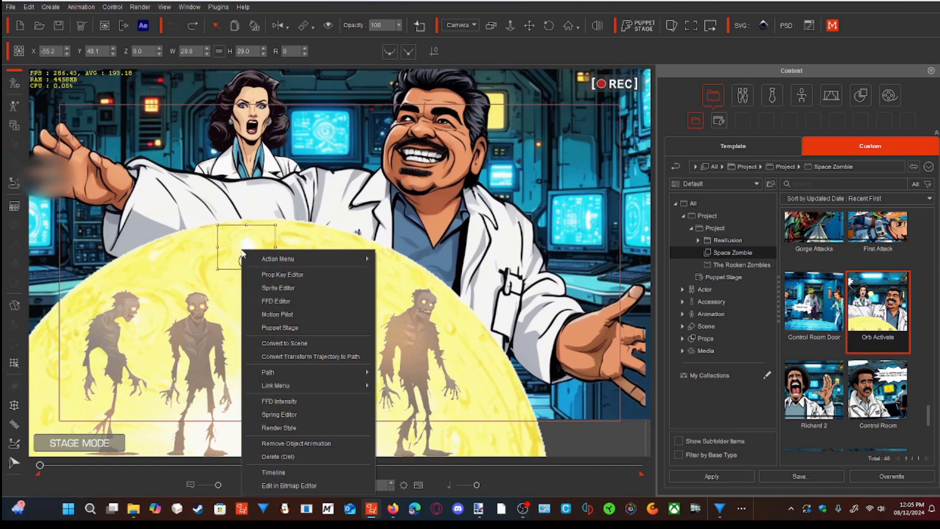
{"action": "left_click", "coordinate": [271, 444]}
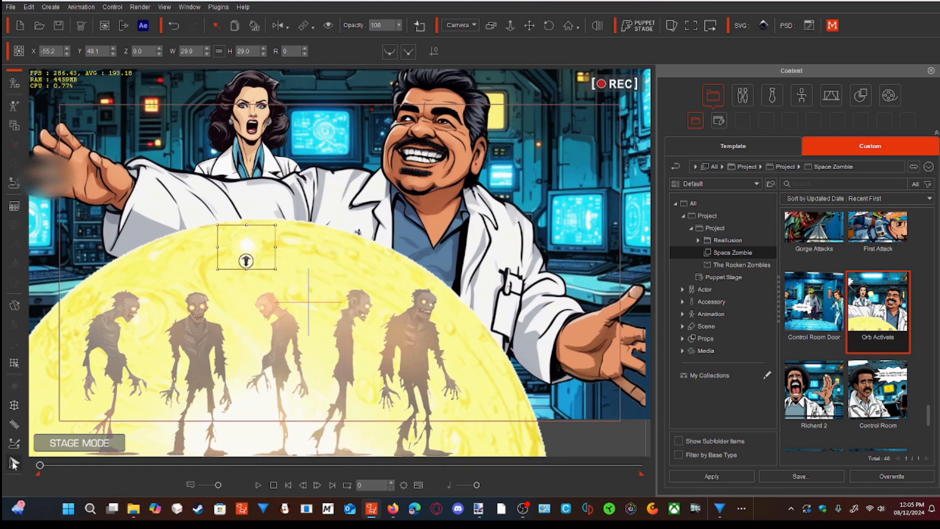
- Record the small orb's movement with Motion Pilot, guiding it from the large sphere up to between the two characters' heads by frame 230
{"action": "left_click", "coordinate": [15, 464]}
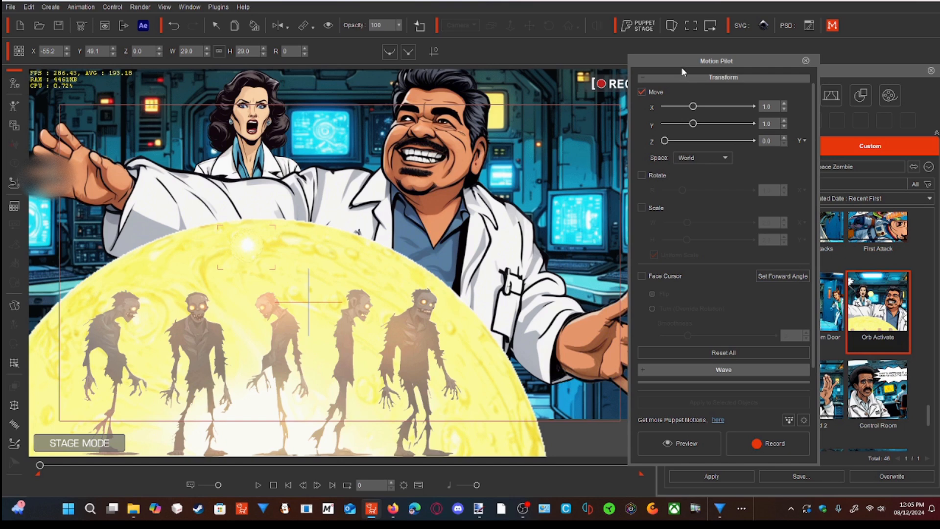
{"action": "left_click_drag", "start_coordinate": [682, 70], "coordinate": [697, 56]}
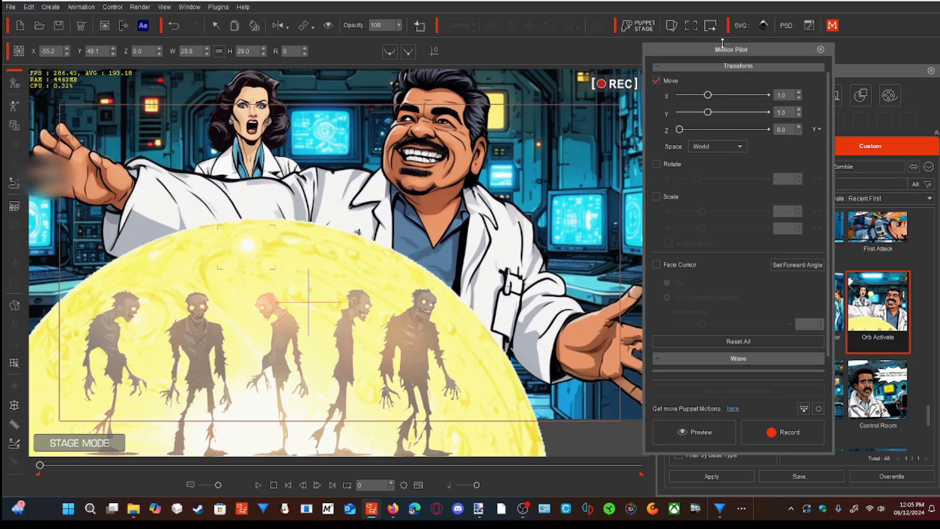
{"action": "left_click", "coordinate": [777, 434]}
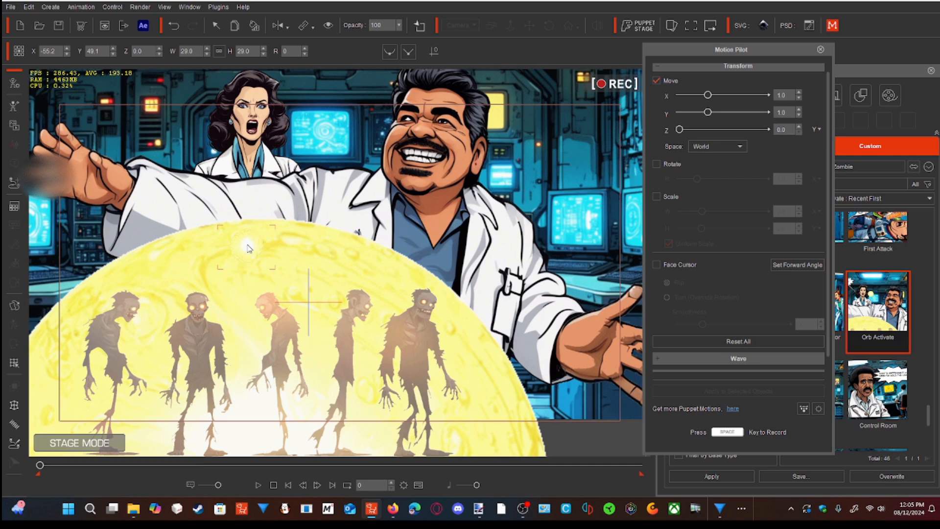
{"action": "key", "text": "space"}
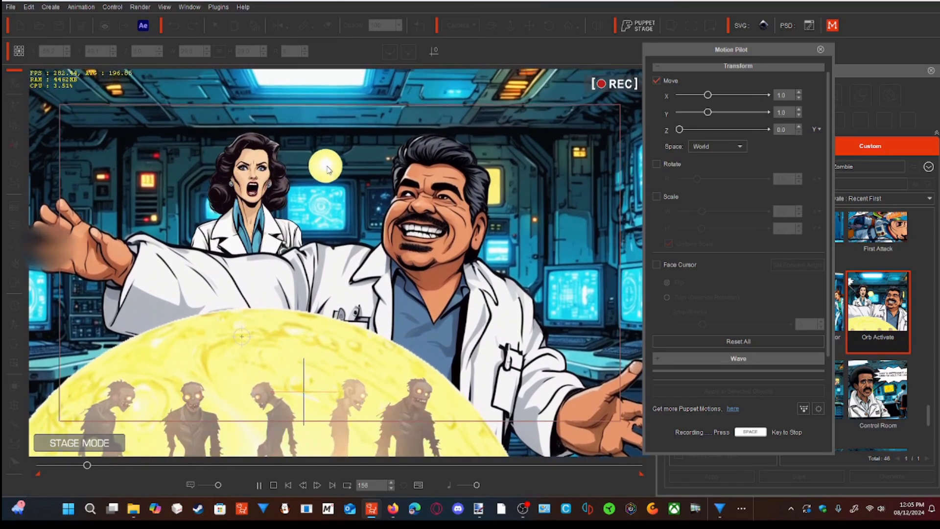
{"action": "key", "text": "space"}
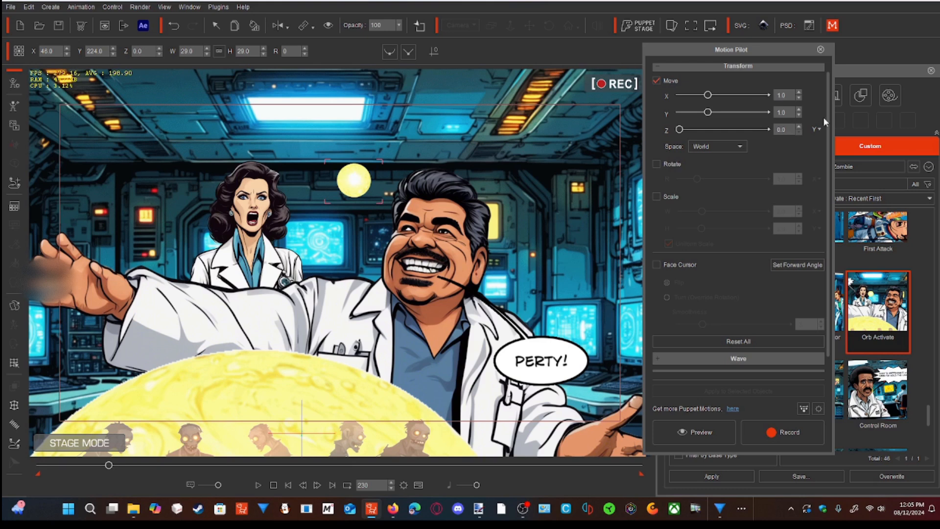
{"action": "left_click", "coordinate": [820, 50]}
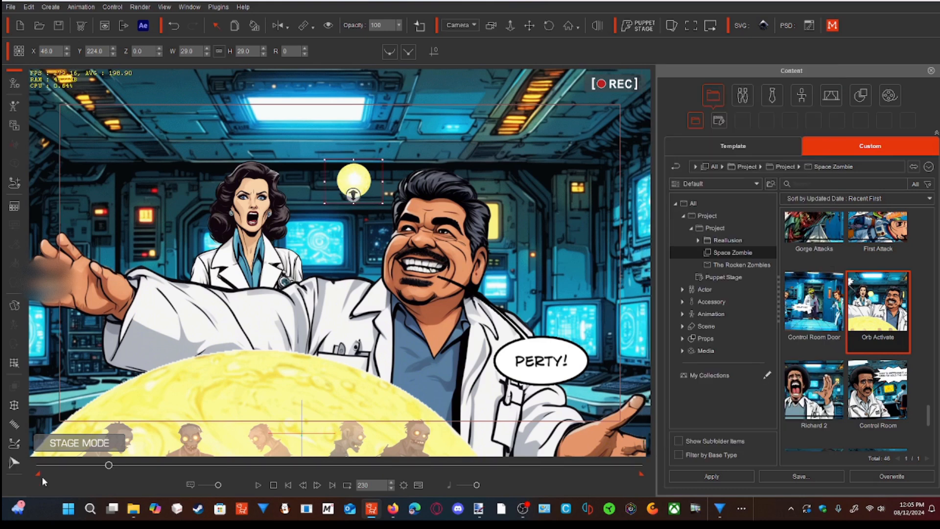
- Play the small orb's recorded motion from the start, pause it at frame 311, and return to frame 0
{"action": "left_click", "coordinate": [107, 465]}
{"action": "left_click_drag", "start_coordinate": [108, 467], "coordinate": [43, 497]}
{"action": "left_click", "coordinate": [256, 486]}
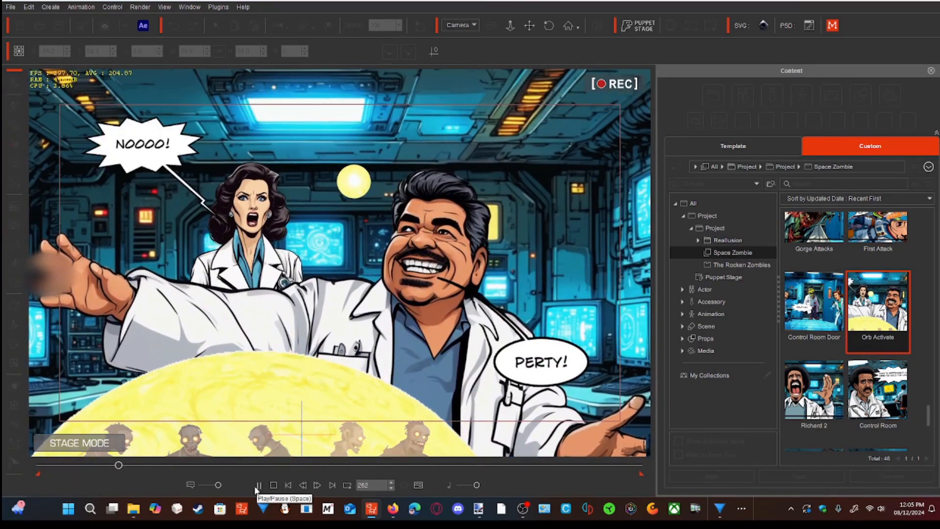
{"action": "left_click", "coordinate": [258, 485]}
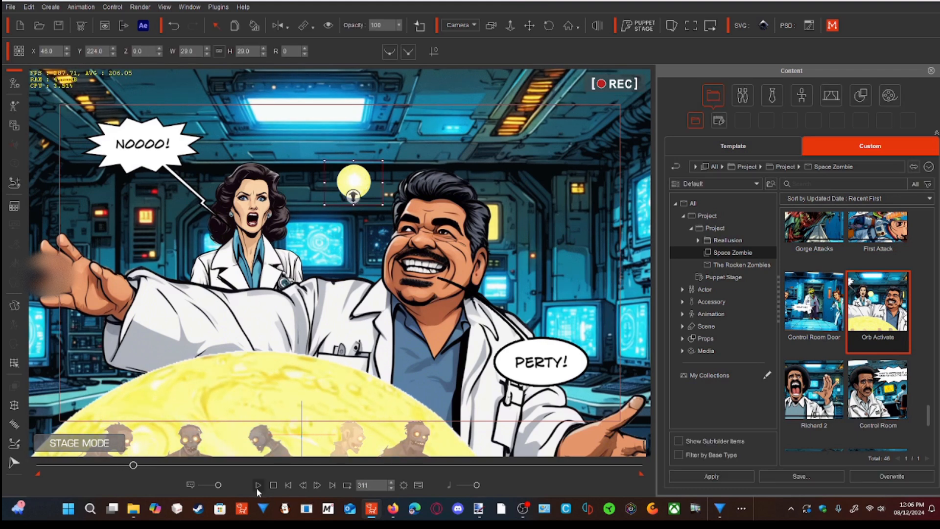
{"action": "left_click_drag", "start_coordinate": [139, 471], "coordinate": [40, 474]}
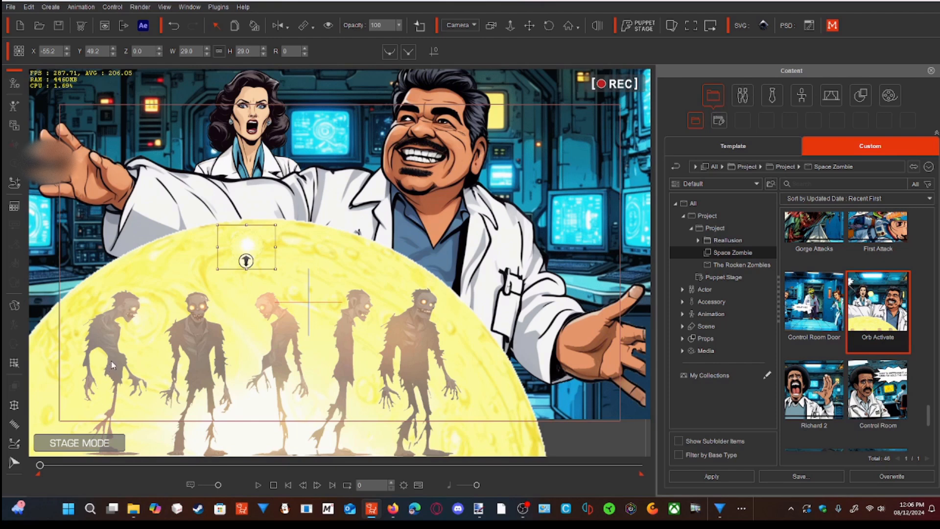
- Select the zombie artwork over the large yellow sphere and scrub past frames 83 and 96 to examine the scene's motion
{"action": "left_click", "coordinate": [112, 365]}
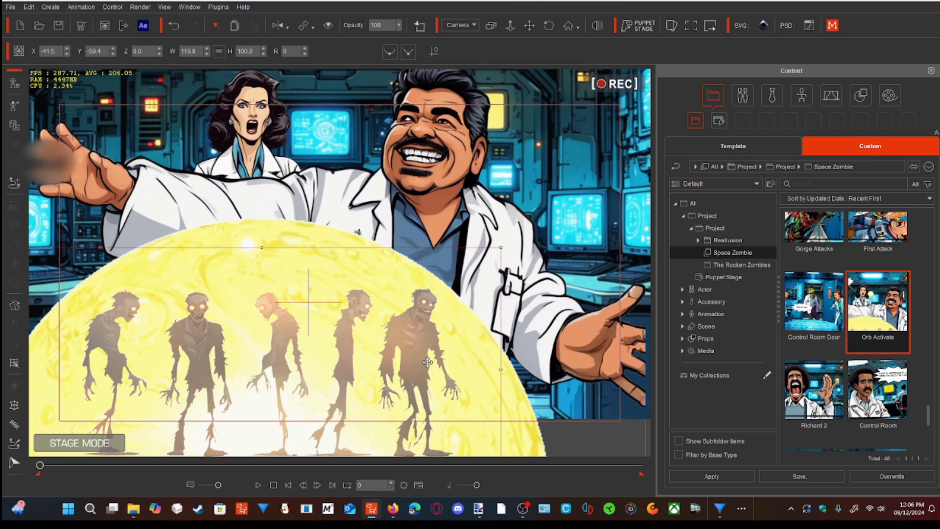
{"action": "left_click_drag", "start_coordinate": [40, 466], "coordinate": [65, 465]}
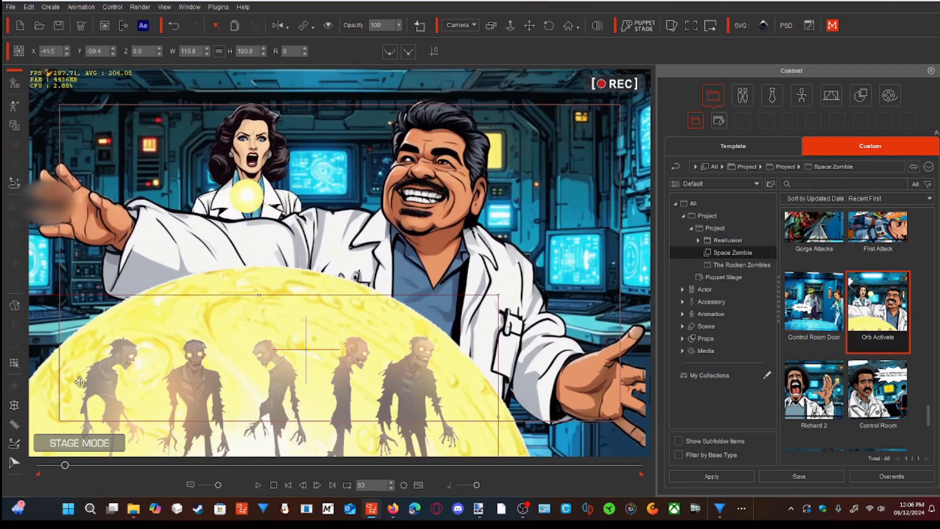
{"action": "left_click_drag", "start_coordinate": [64, 466], "coordinate": [69, 466]}
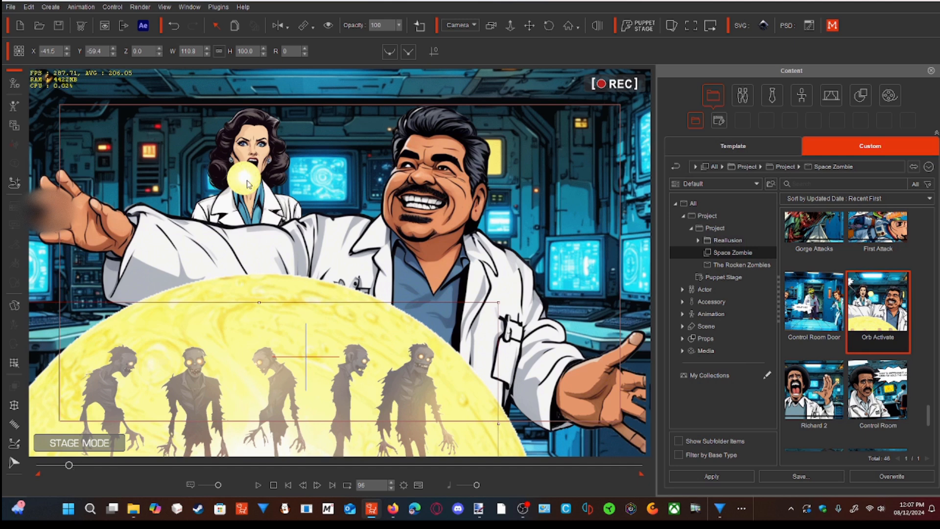
{"action": "left_click_drag", "start_coordinate": [69, 465], "coordinate": [115, 466]}
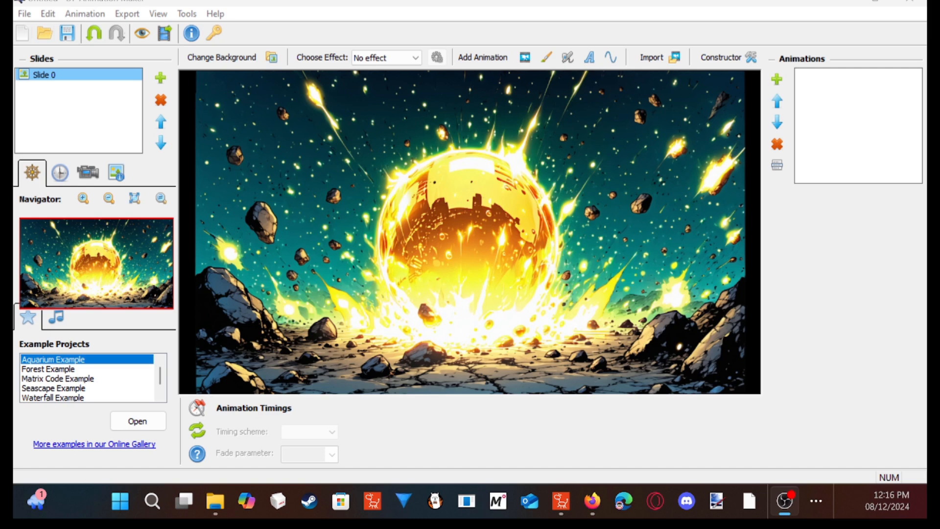
{"action": "left_click", "coordinate": [258, 63]}
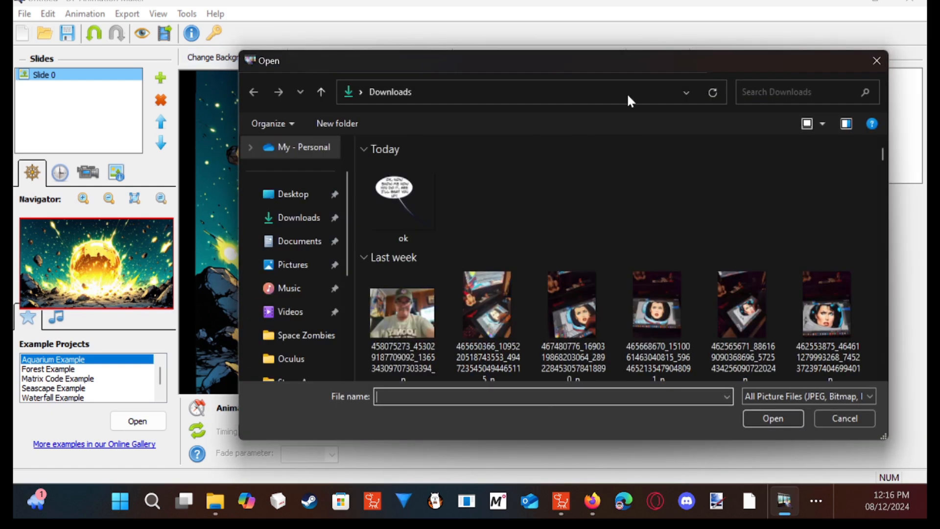
{"action": "left_click", "coordinate": [875, 61]}
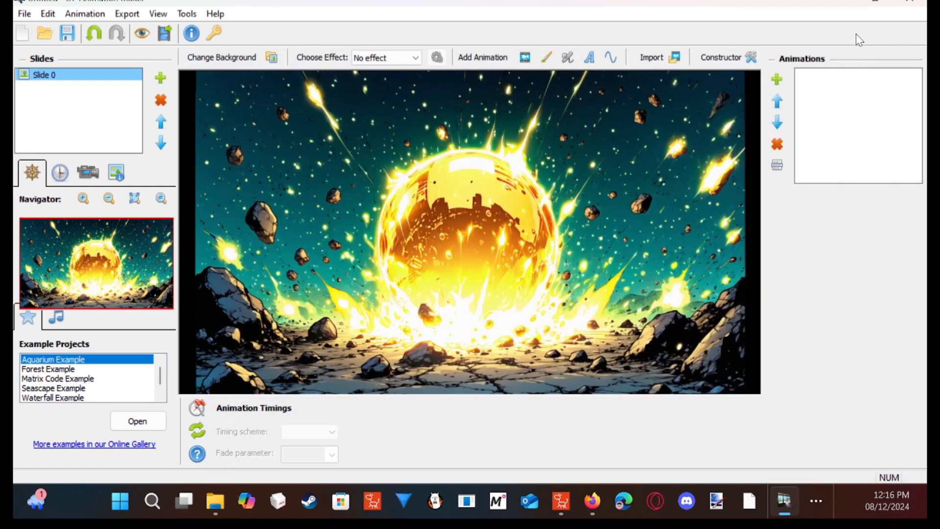
{"action": "left_click", "coordinate": [268, 58]}
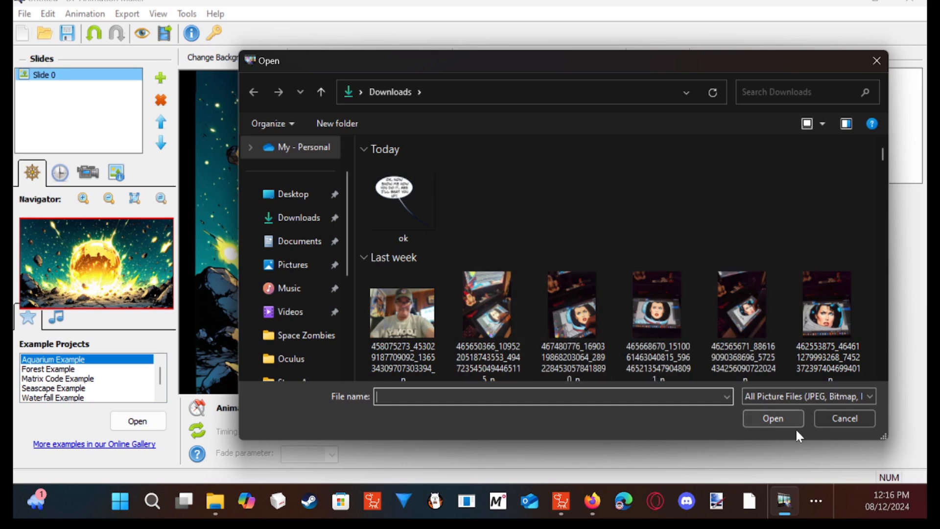
{"action": "left_click", "coordinate": [874, 61]}
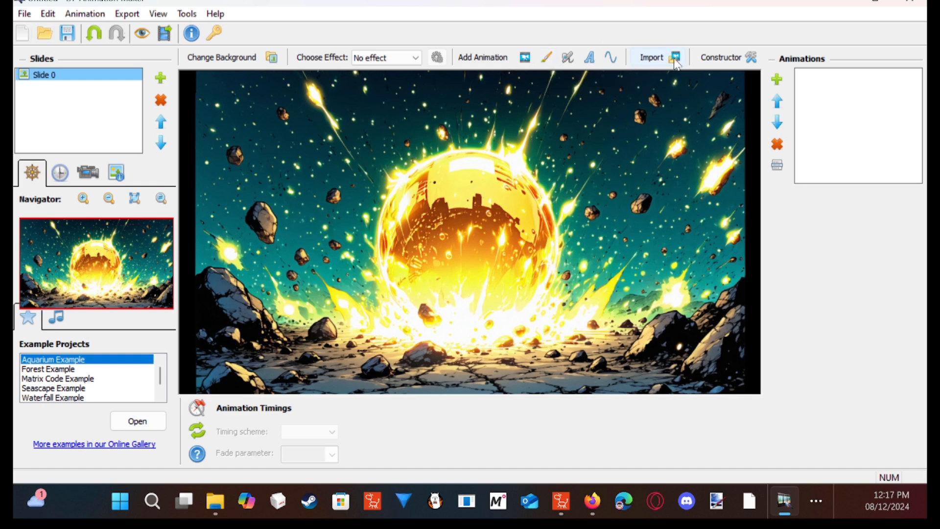
- Add a Flow brush (Linear) animation to the exploding orb image and clear the animation library away from the picture
{"action": "left_click", "coordinate": [546, 57]}
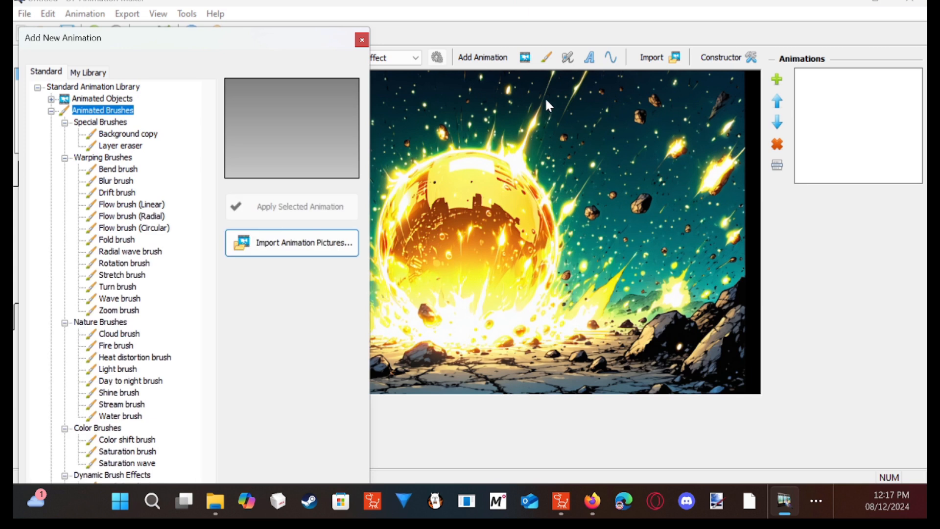
{"action": "left_click_drag", "start_coordinate": [320, 41], "coordinate": [390, 25]}
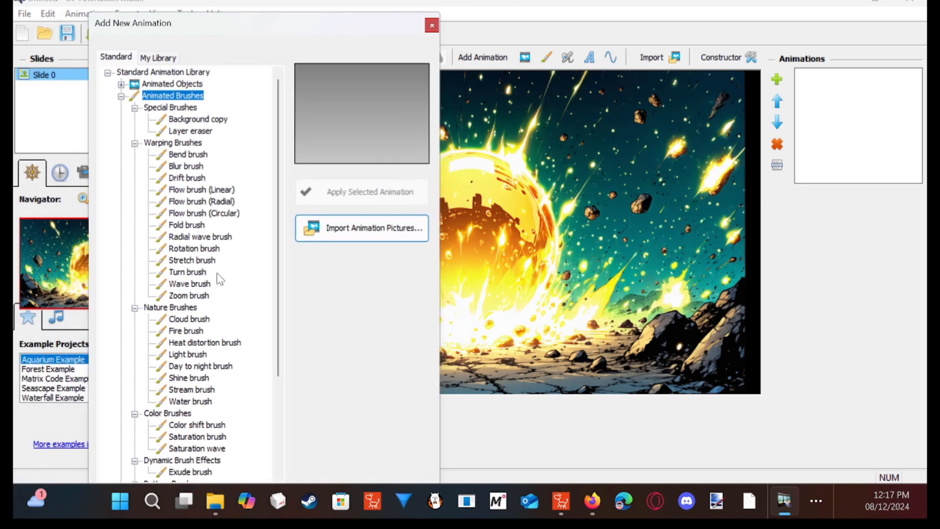
{"action": "left_click", "coordinate": [225, 190]}
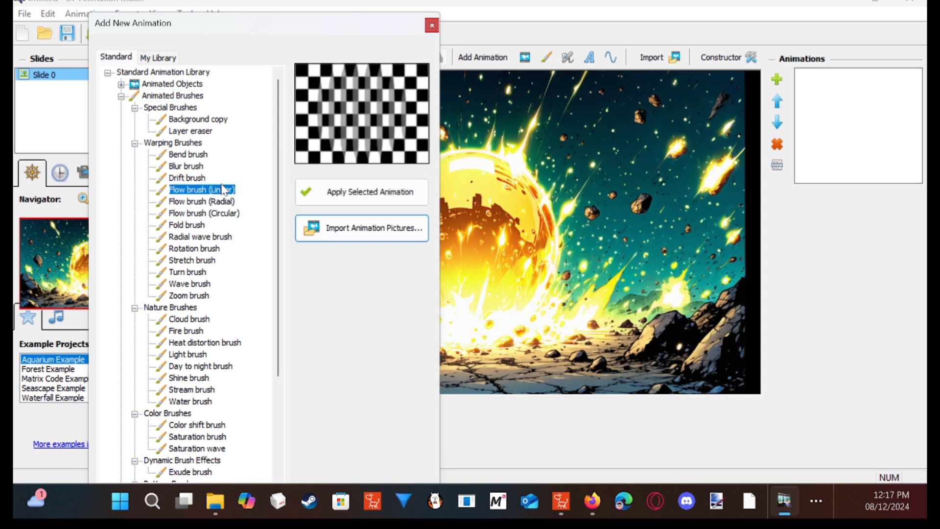
{"action": "left_click", "coordinate": [367, 192]}
{"action": "mouse_move", "coordinate": [394, 24]}
{"action": "left_mouse_down"}
{"action": "mouse_move", "coordinate": [96, 69]}
{"action": "mouse_move", "coordinate": [107, 71]}
{"action": "left_mouse_up"}
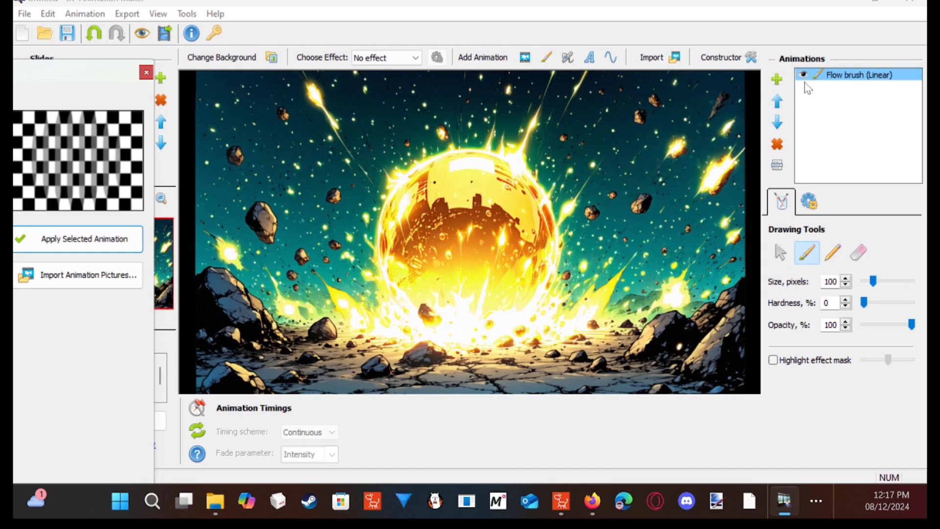
- Set the Flow brush (Linear) direction to 45 degrees and its brush size to 180 pixels
{"action": "left_click", "coordinate": [813, 206]}
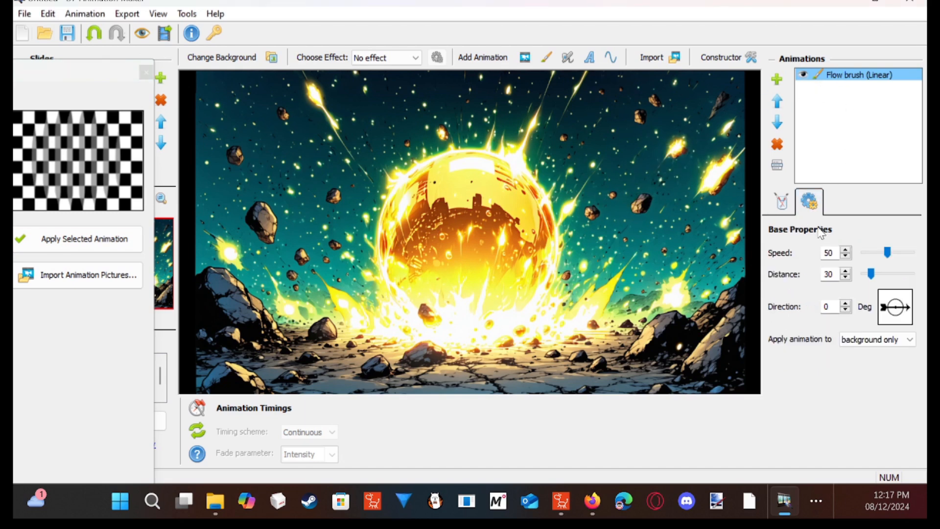
{"action": "left_click", "coordinate": [909, 303]}
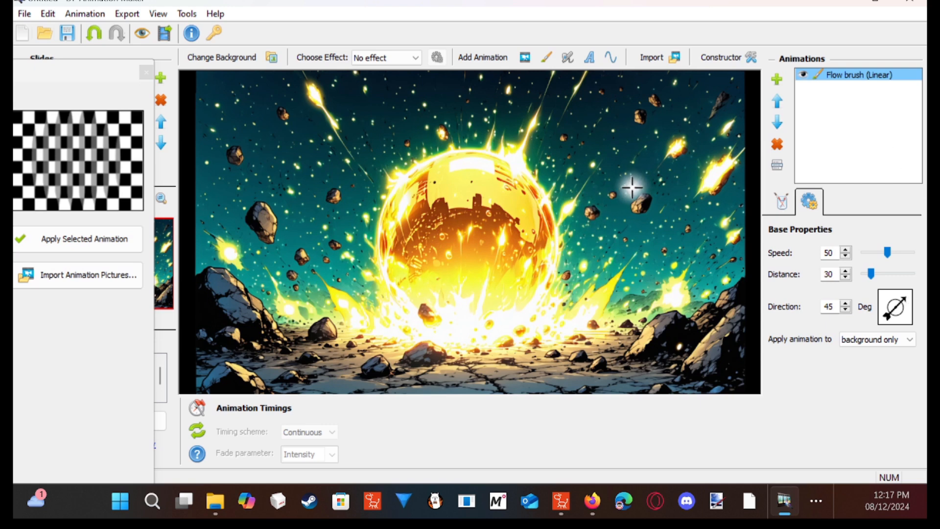
{"action": "left_click", "coordinate": [783, 201]}
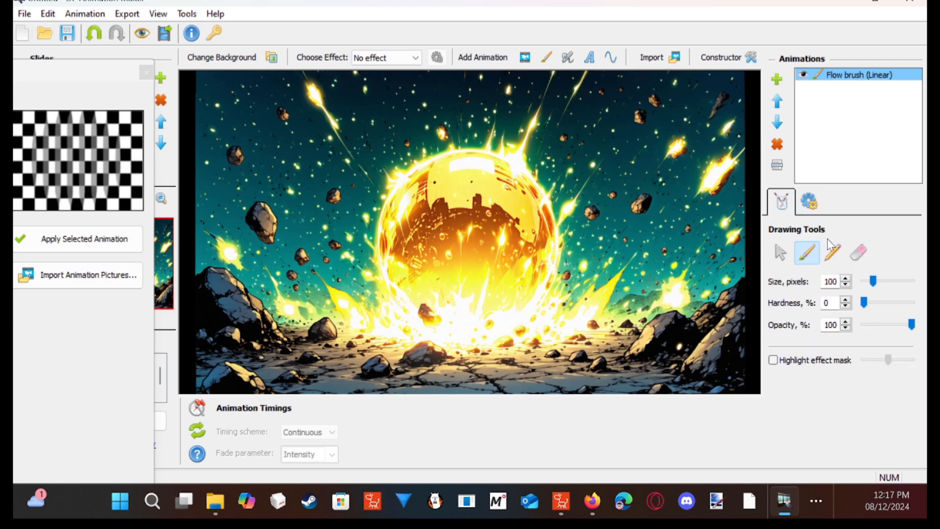
{"action": "left_click_drag", "start_coordinate": [873, 281], "coordinate": [887, 286]}
{"action": "scroll", "coordinate": [887, 283], "scroll_direction": "down", "scroll_amount": 3}
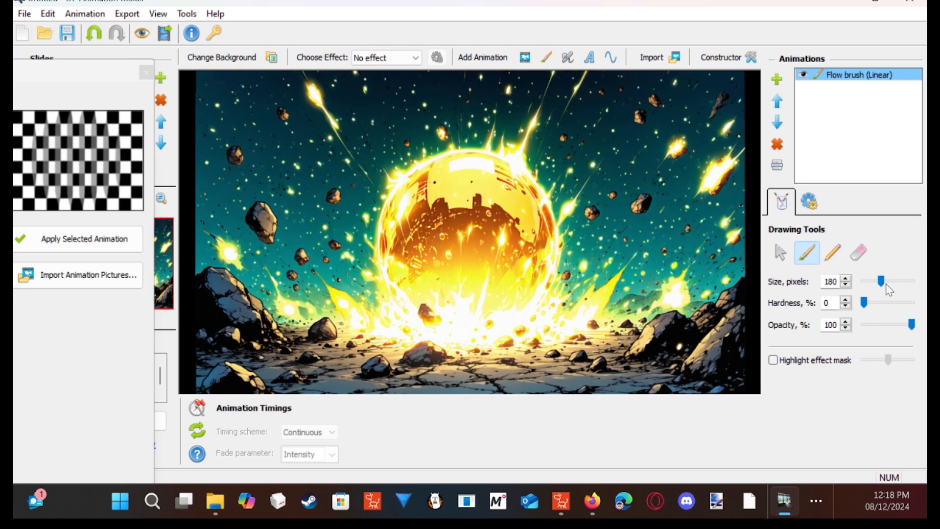
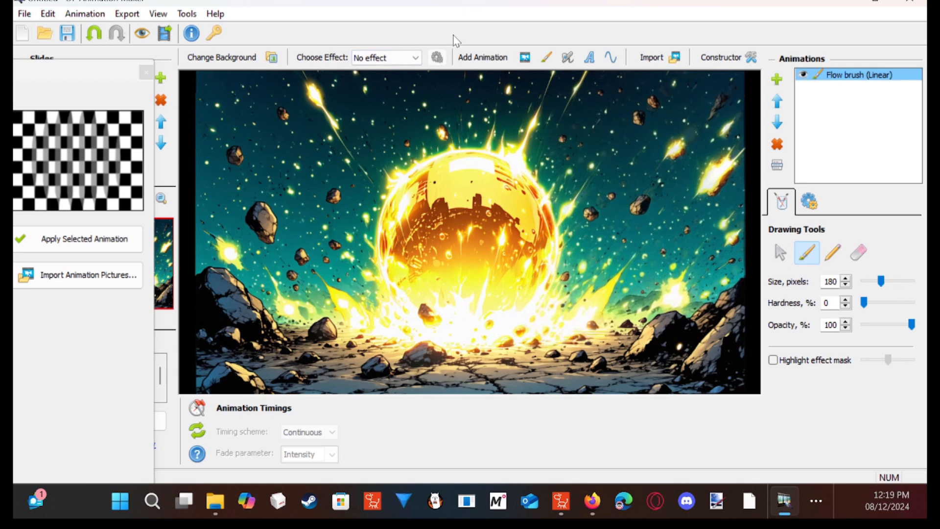
- Add a second Flow brush (Linear) animation with a direction of 66 degrees and a brush size of 202 pixels
{"action": "mouse_move", "coordinate": [96, 80]}
{"action": "left_mouse_down"}
{"action": "mouse_move", "coordinate": [192, 69]}
{"action": "mouse_move", "coordinate": [74, 65]}
{"action": "left_mouse_up"}
{"action": "left_click", "coordinate": [189, 222]}
{"action": "left_click", "coordinate": [188, 57]}
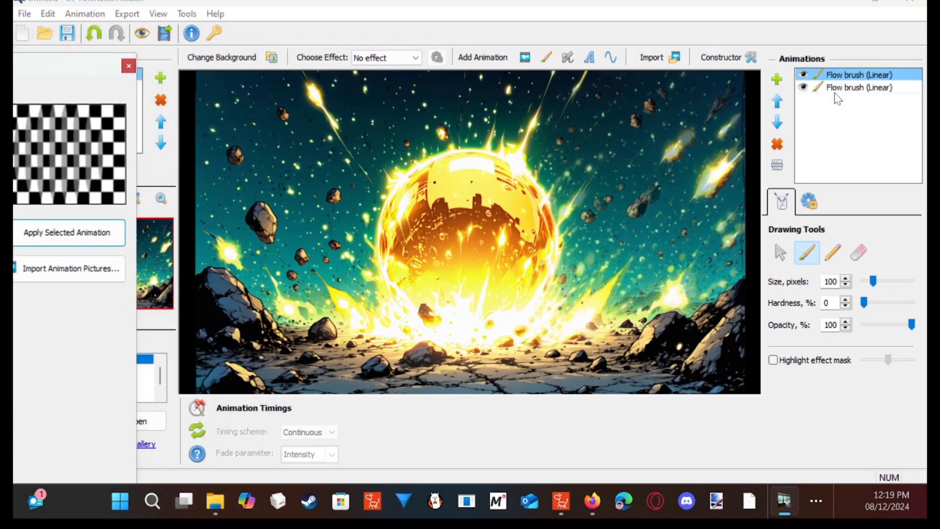
{"action": "left_click", "coordinate": [809, 202]}
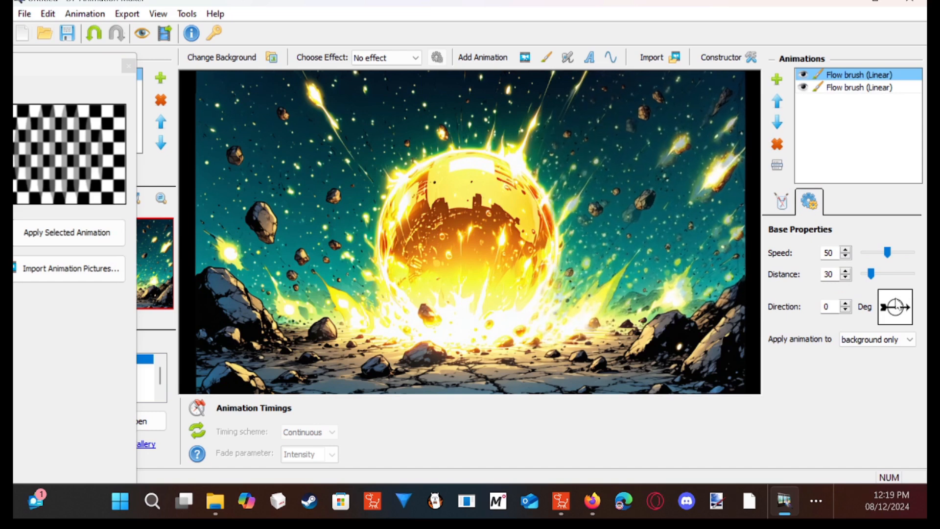
{"action": "left_click", "coordinate": [898, 298]}
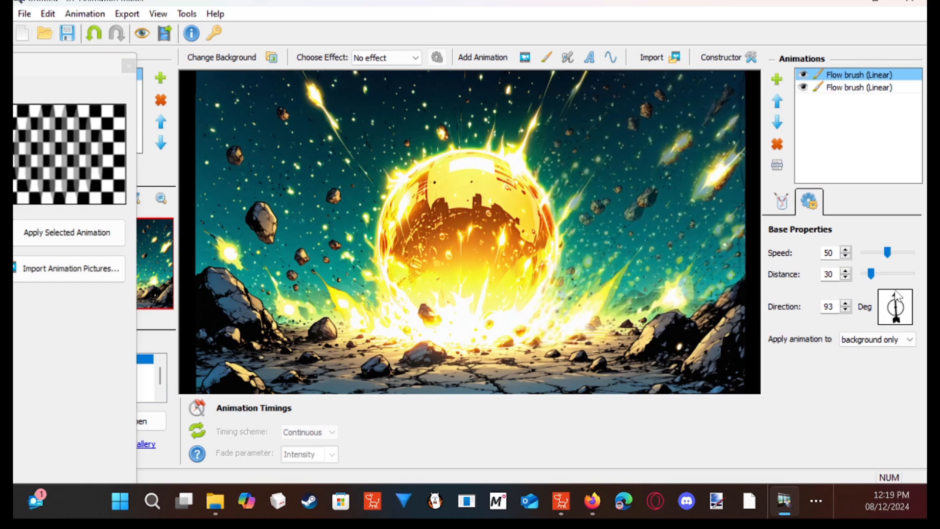
{"action": "left_click", "coordinate": [901, 297]}
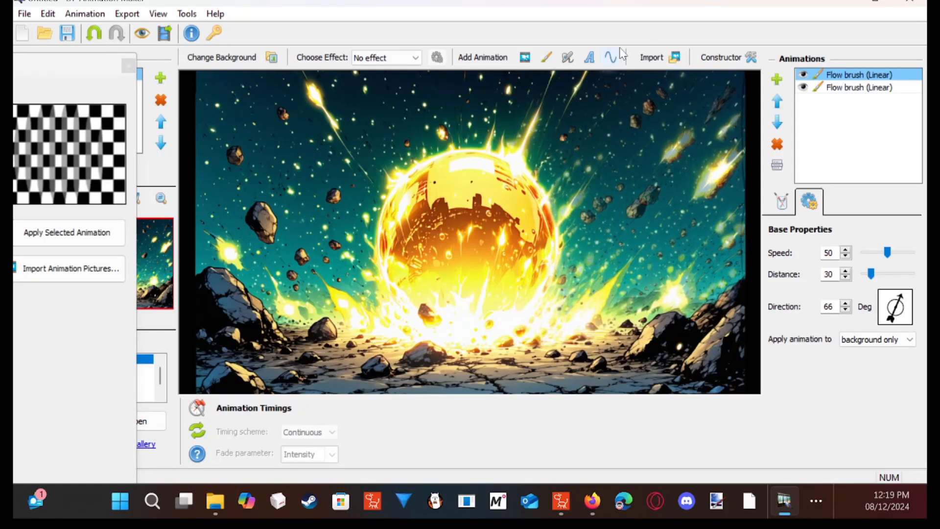
{"action": "left_click", "coordinate": [783, 201]}
{"action": "mouse_move", "coordinate": [877, 282]}
{"action": "left_mouse_down"}
{"action": "mouse_move", "coordinate": [893, 283]}
{"action": "mouse_move", "coordinate": [891, 291]}
{"action": "left_mouse_up"}
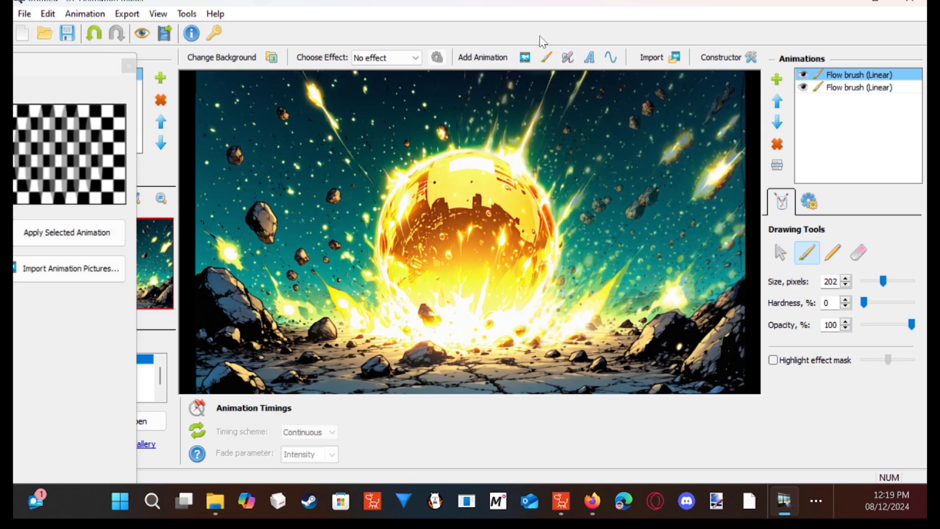
- Add a third Flow brush (Linear) animation and set its direction to 90 degrees
{"action": "left_click", "coordinate": [63, 232]}
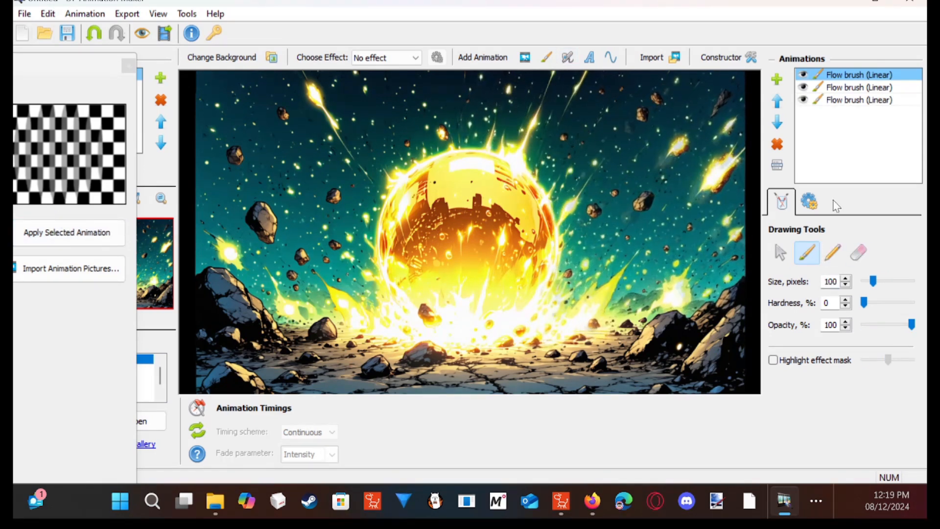
{"action": "left_click", "coordinate": [809, 202]}
{"action": "left_click_drag", "start_coordinate": [881, 299], "coordinate": [894, 296]}
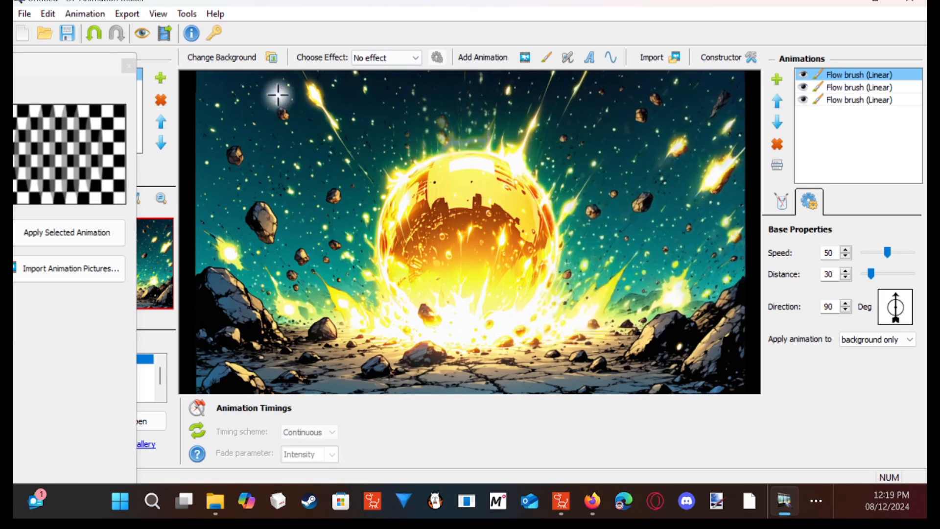
- Add a fourth Flow brush (Linear) animation at 138 degrees and brush it over the rocks and sky left of the orb at 199 pixels
{"action": "left_click", "coordinate": [91, 237]}
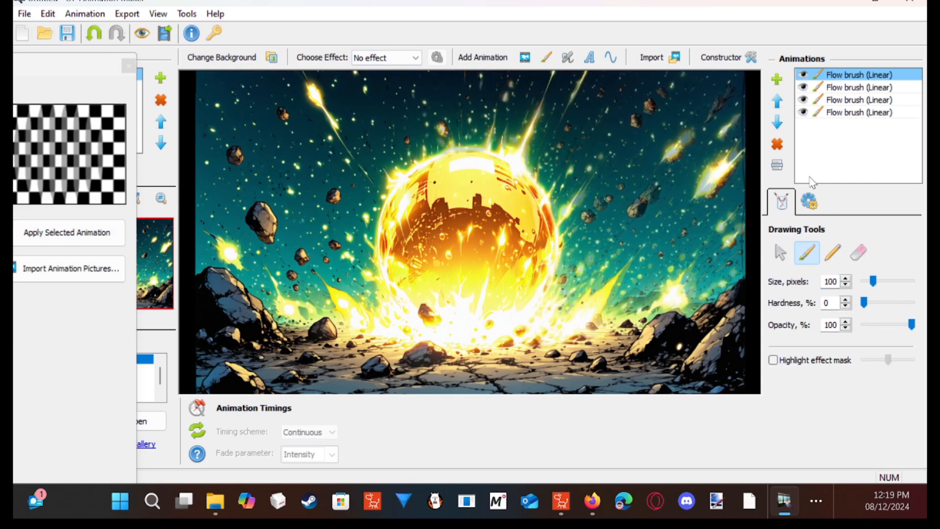
{"action": "left_click", "coordinate": [810, 203]}
{"action": "left_click", "coordinate": [885, 299]}
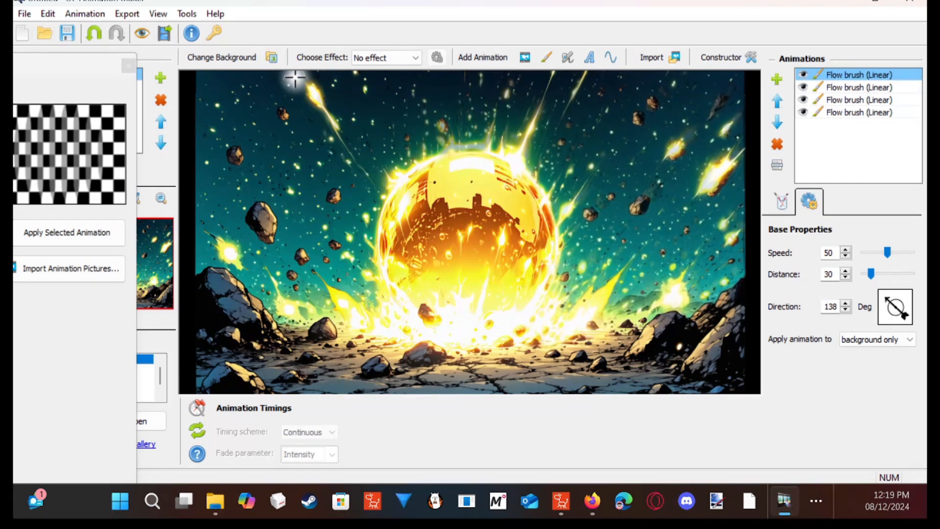
{"action": "left_click", "coordinate": [791, 205]}
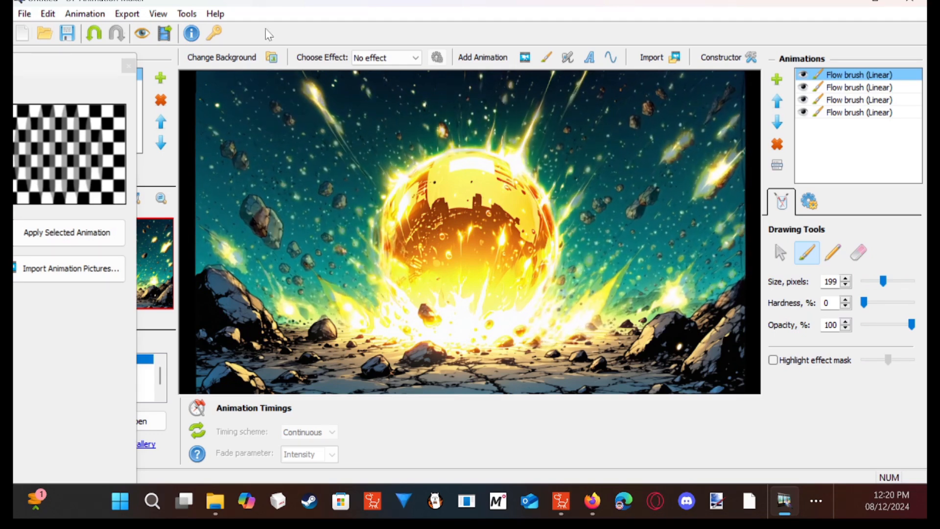
- Undo the last brush stroke and erase the flow effect around the lower-left rocks, ending with a 100-pixel eraser
{"action": "left_click", "coordinate": [94, 33]}
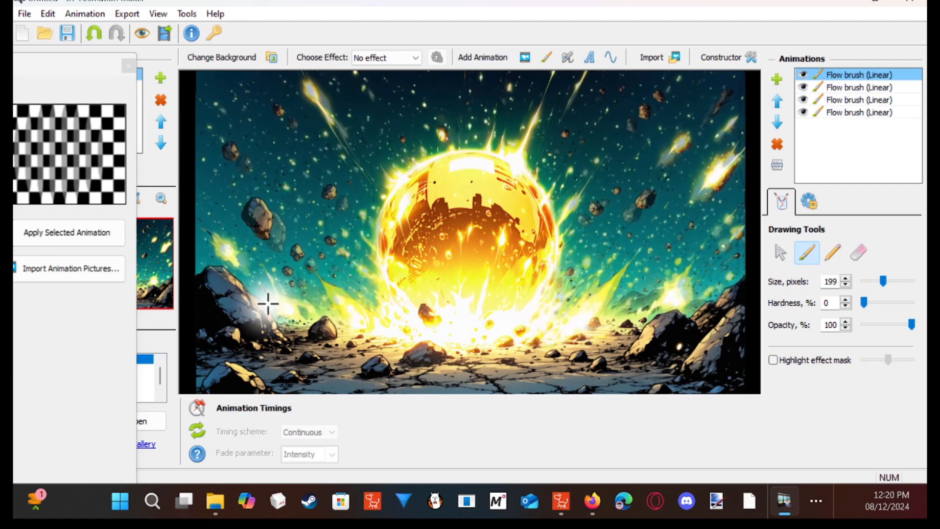
{"action": "left_click", "coordinate": [859, 252]}
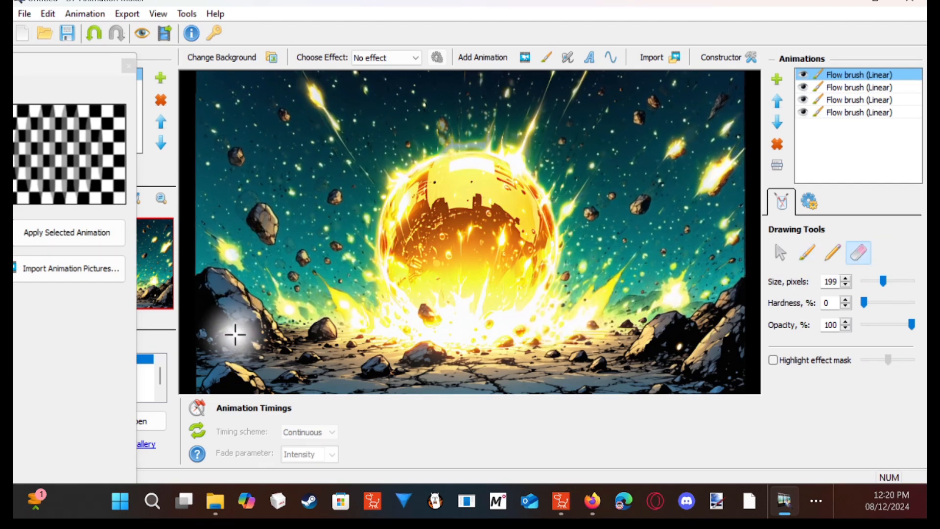
{"action": "left_click_drag", "start_coordinate": [883, 281], "coordinate": [892, 281]}
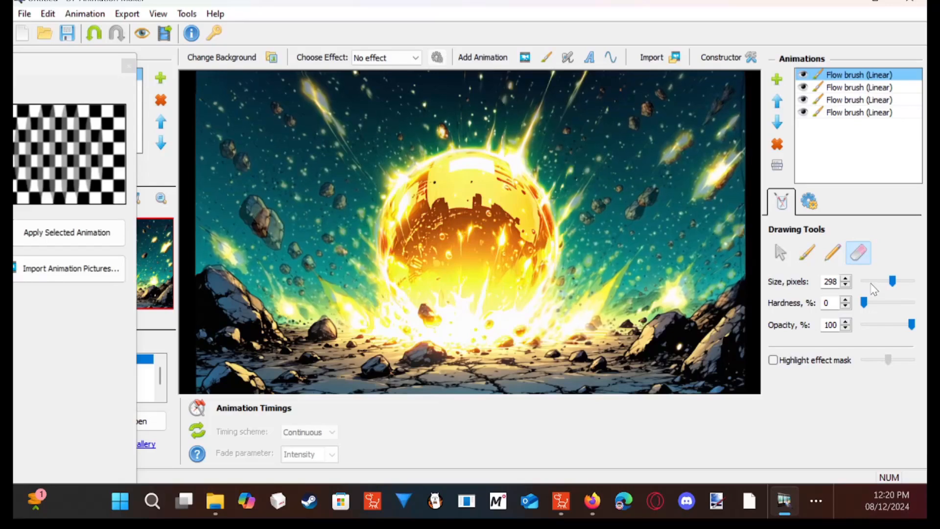
{"action": "left_click", "coordinate": [869, 281]}
{"action": "left_click", "coordinate": [866, 282]}
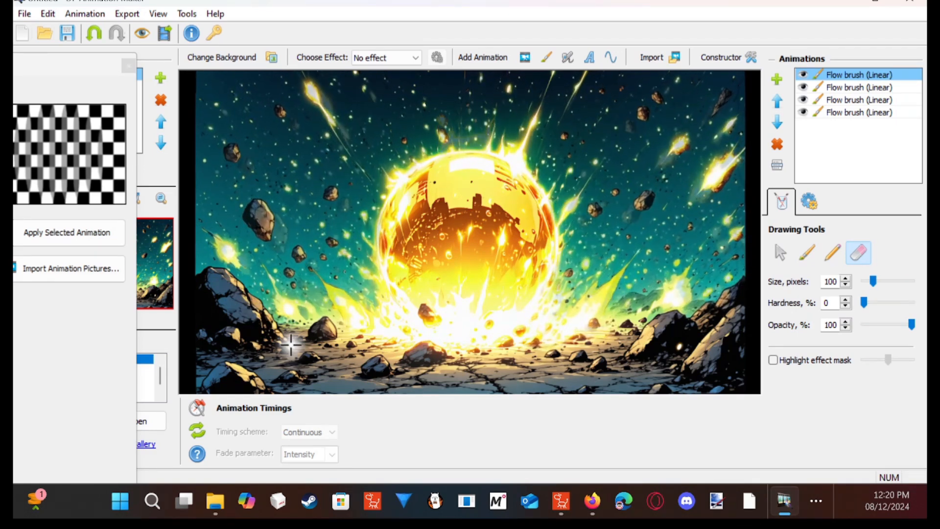
- Add a Flow brush (Radial) animation and brush it over the orb at a size of 199 pixels
{"action": "left_click_drag", "start_coordinate": [103, 65], "coordinate": [251, 64]}
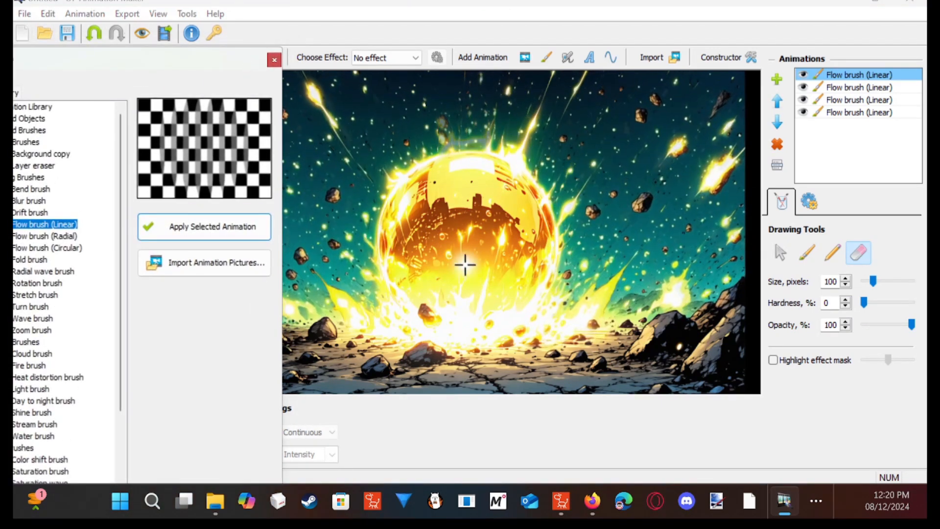
{"action": "left_click_drag", "start_coordinate": [164, 68], "coordinate": [238, 58]}
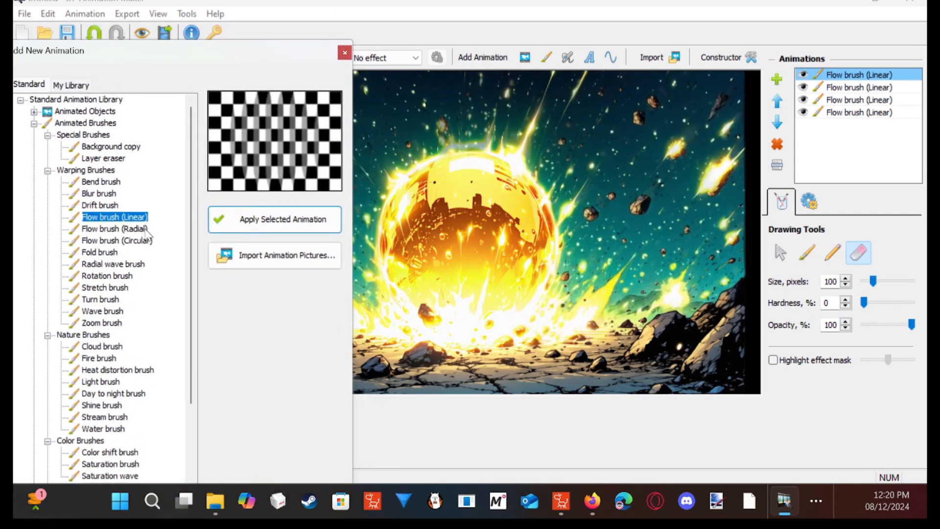
{"action": "left_click", "coordinate": [145, 228]}
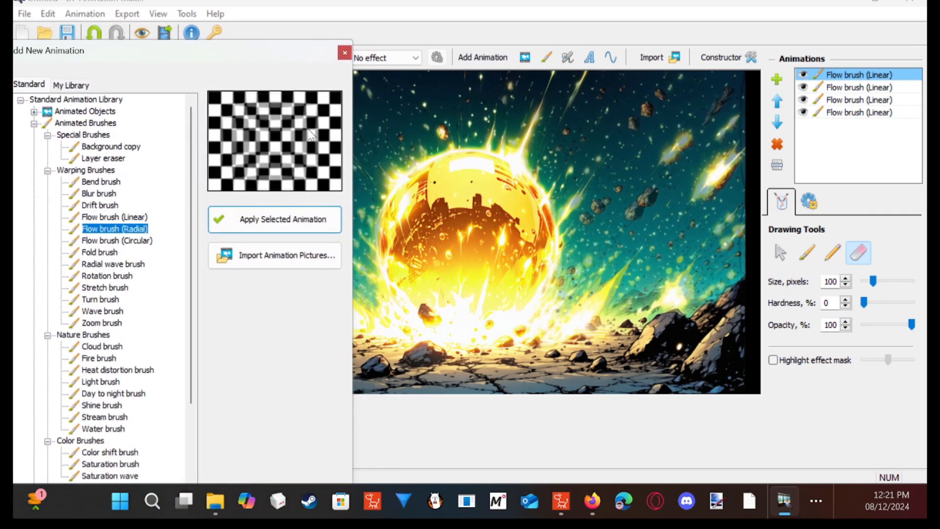
{"action": "left_click", "coordinate": [147, 241]}
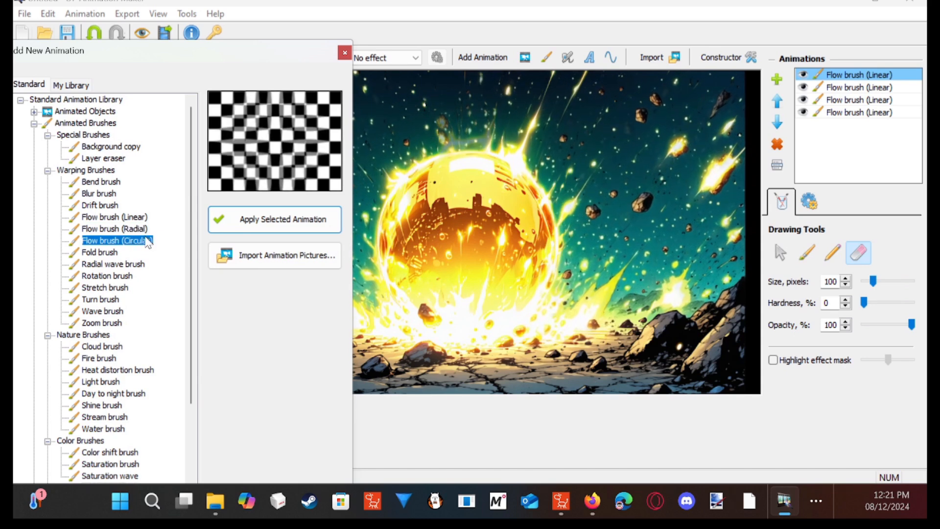
{"action": "left_click", "coordinate": [150, 229]}
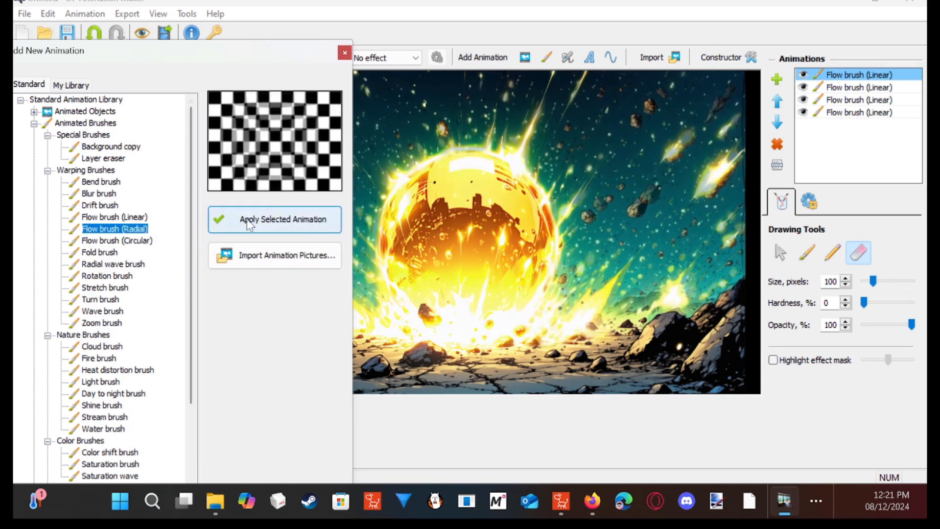
{"action": "left_click", "coordinate": [277, 220]}
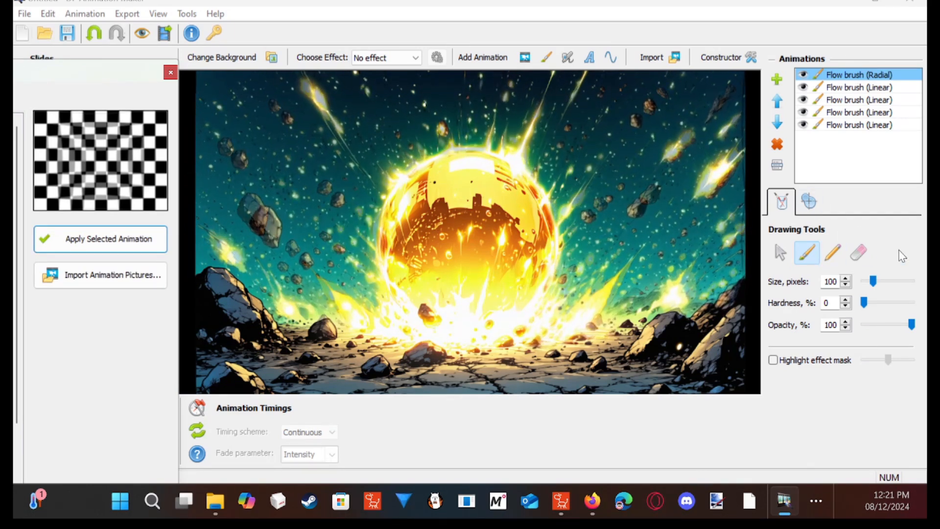
{"action": "mouse_move", "coordinate": [874, 282]}
{"action": "left_mouse_down"}
{"action": "mouse_move", "coordinate": [901, 283]}
{"action": "mouse_move", "coordinate": [891, 284]}
{"action": "left_mouse_up"}
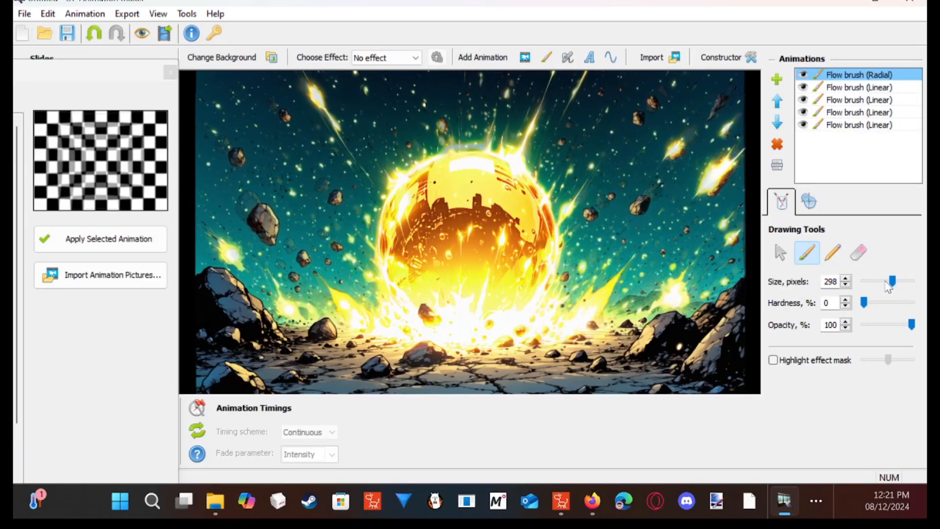
{"action": "left_click", "coordinate": [885, 283]}
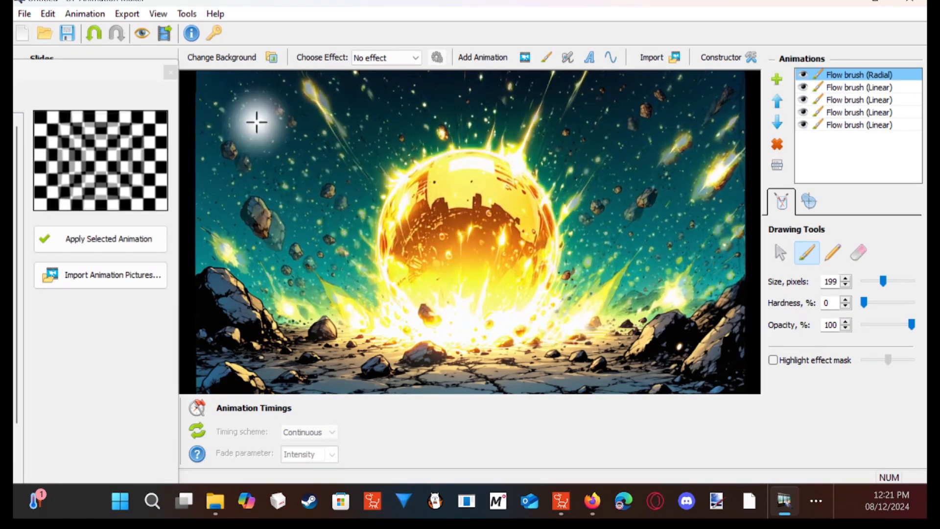
- Add a Light brush animation from the Nature Brushes, keeping the animation library clear of the orb
{"action": "left_click_drag", "start_coordinate": [139, 74], "coordinate": [287, 32]}
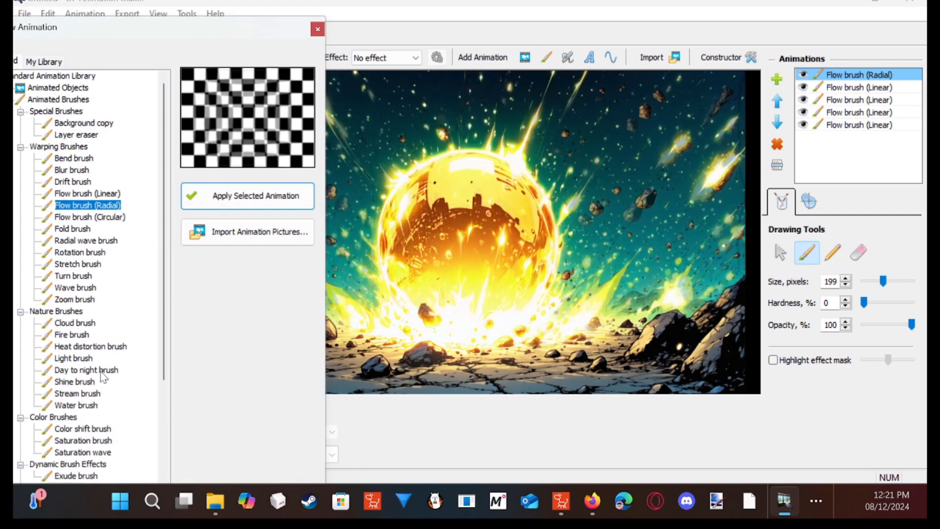
{"action": "left_click", "coordinate": [73, 357]}
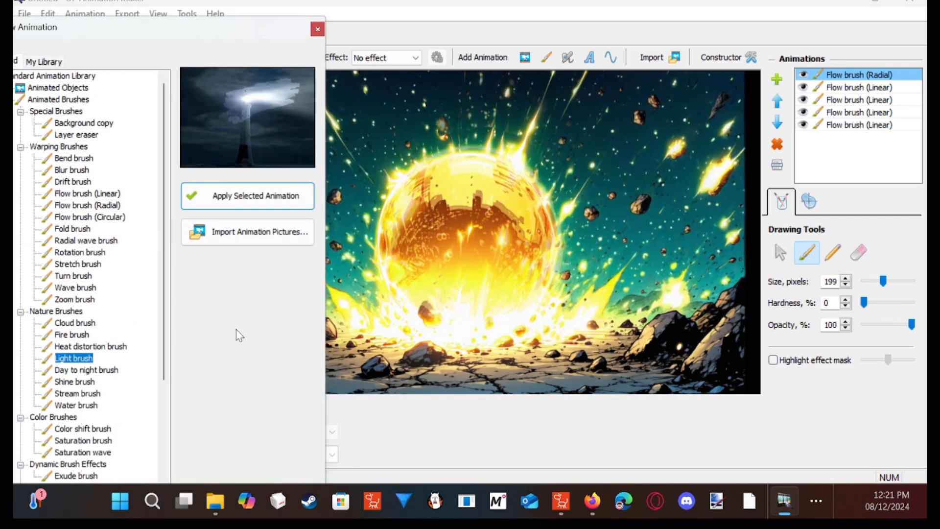
{"action": "left_click_drag", "start_coordinate": [266, 29], "coordinate": [141, 39]}
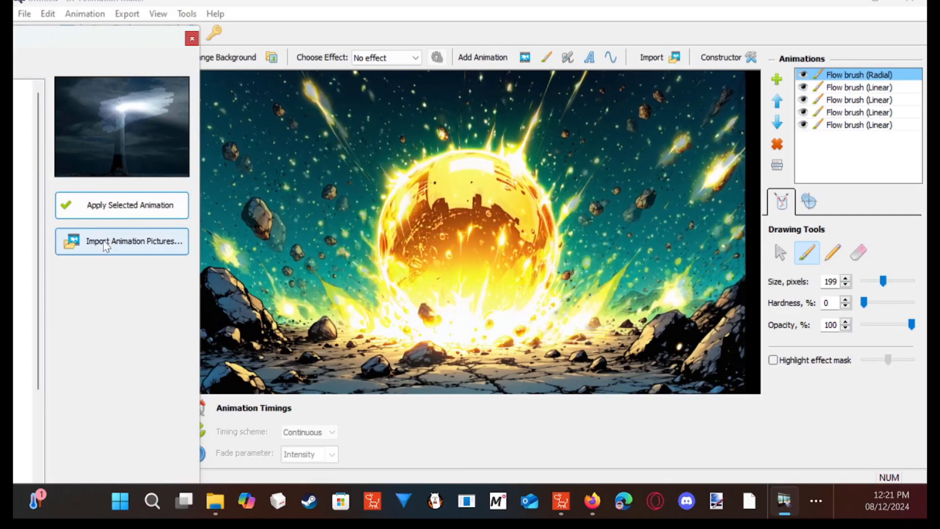
{"action": "left_click", "coordinate": [137, 206]}
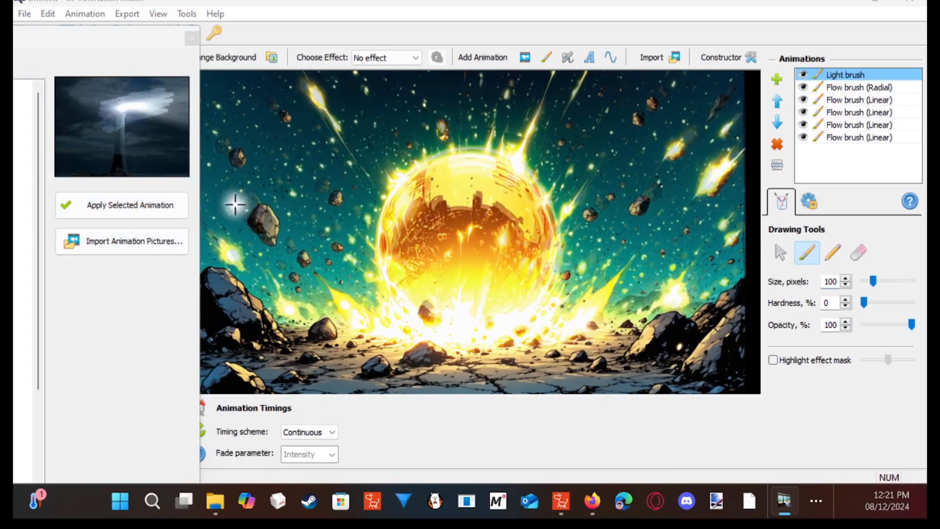
- Set the Light brush's colour to yellow, its strength to 90 and its brush size to 397 pixels
{"action": "left_click", "coordinate": [808, 201]}
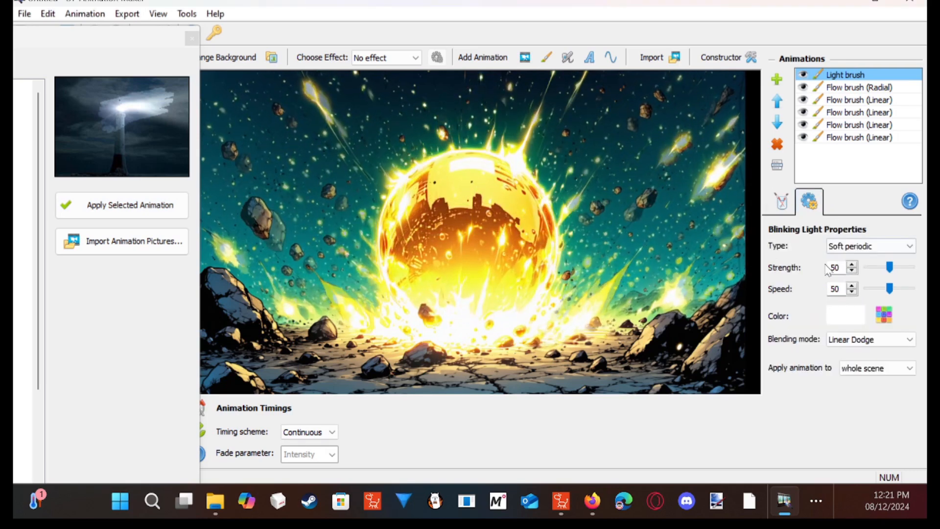
{"action": "left_click", "coordinate": [855, 319]}
{"action": "left_click", "coordinate": [418, 258]}
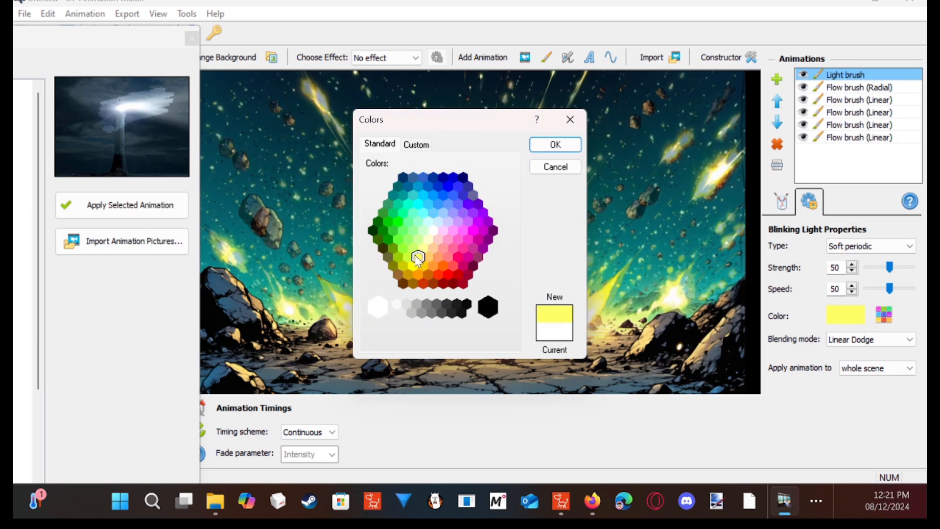
{"action": "left_click", "coordinate": [555, 145]}
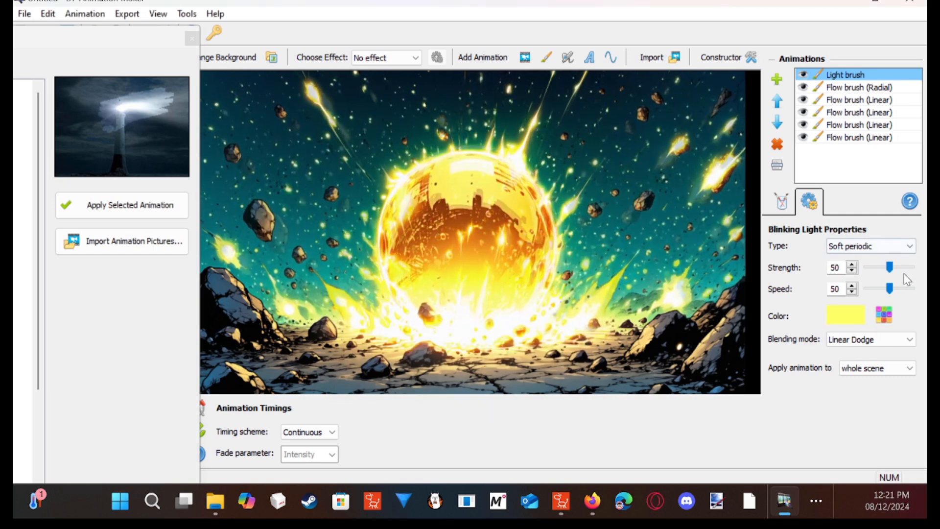
{"action": "left_click", "coordinate": [901, 269]}
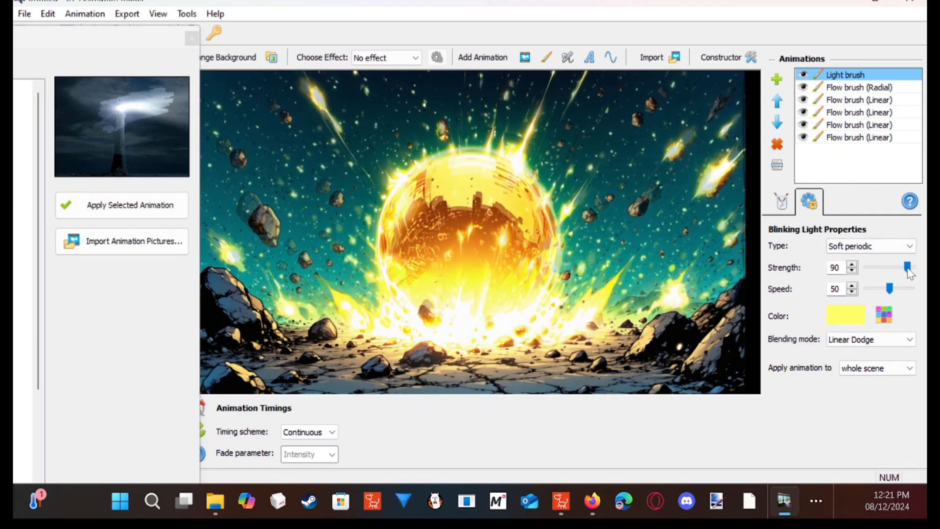
{"action": "left_click", "coordinate": [784, 203]}
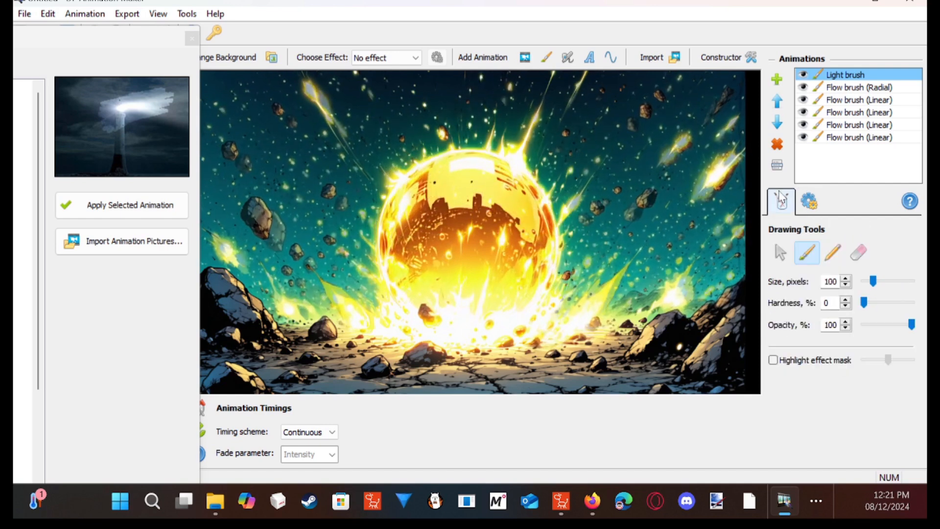
{"action": "left_click_drag", "start_coordinate": [870, 284], "coordinate": [896, 284]}
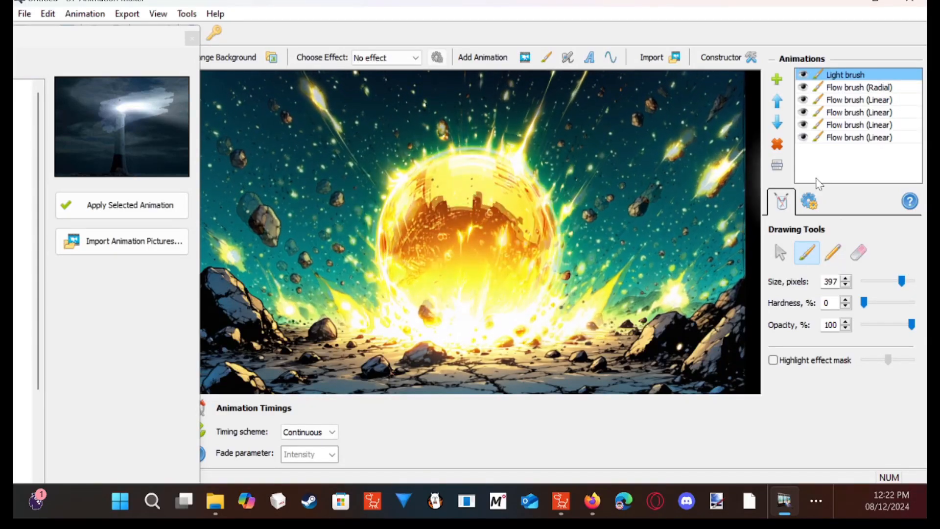
- Change the Light brush's colour to a paler yellow and reduce its strength to 24
{"action": "left_click", "coordinate": [810, 202]}
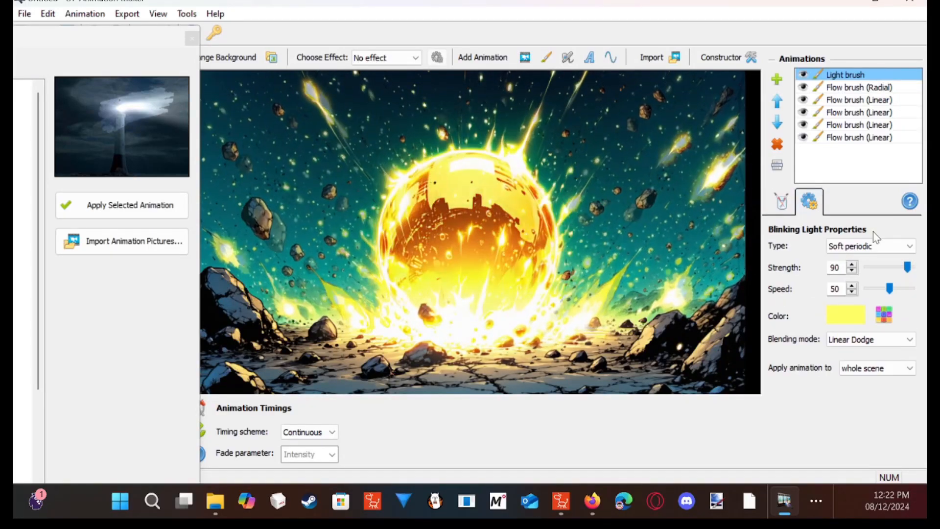
{"action": "left_click_drag", "start_coordinate": [905, 267], "coordinate": [885, 268]}
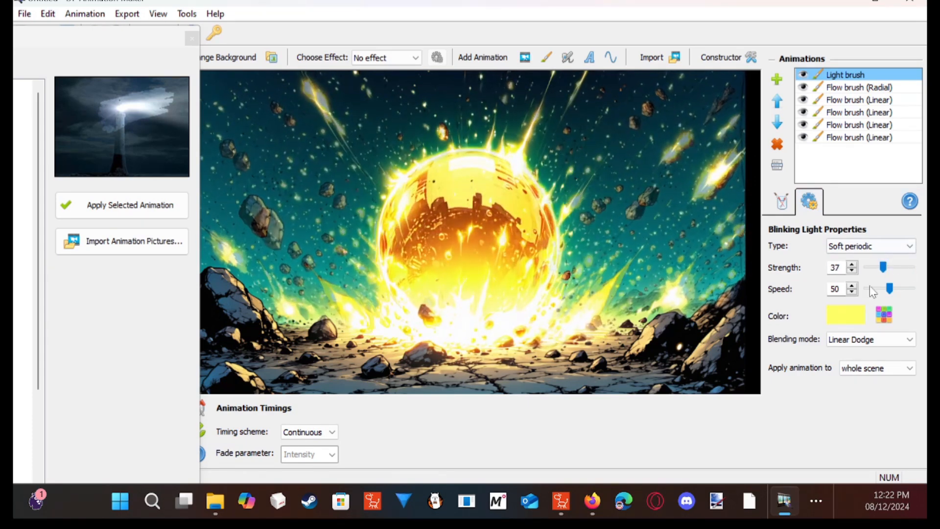
{"action": "left_click", "coordinate": [850, 317]}
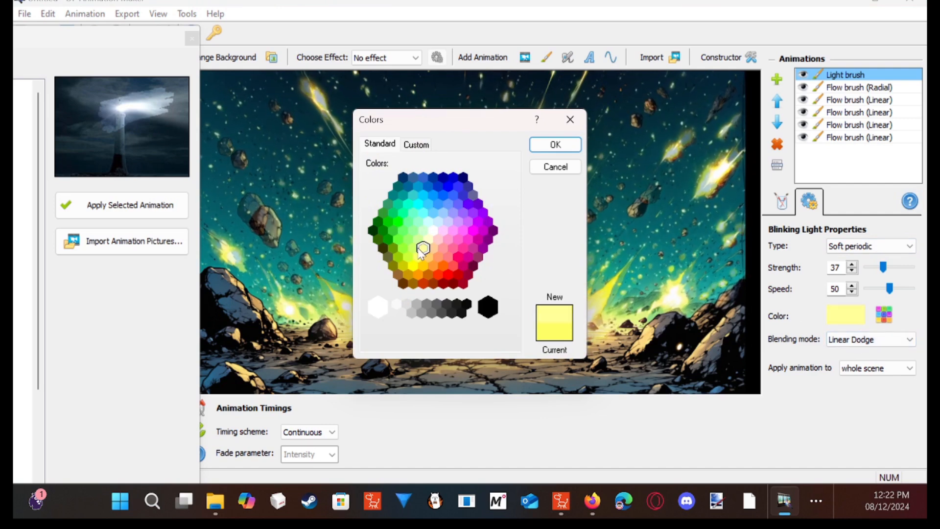
{"action": "left_click", "coordinate": [555, 145]}
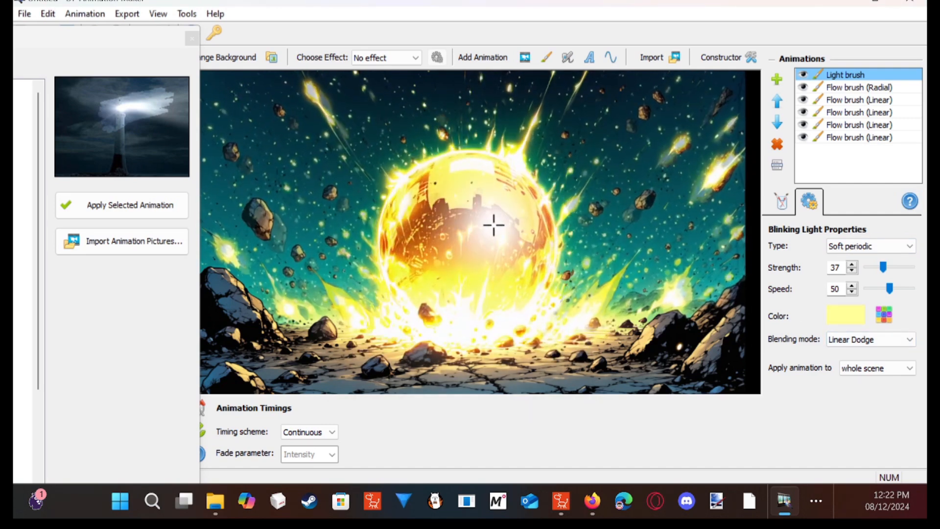
{"action": "left_click_drag", "start_coordinate": [883, 267], "coordinate": [873, 268]}
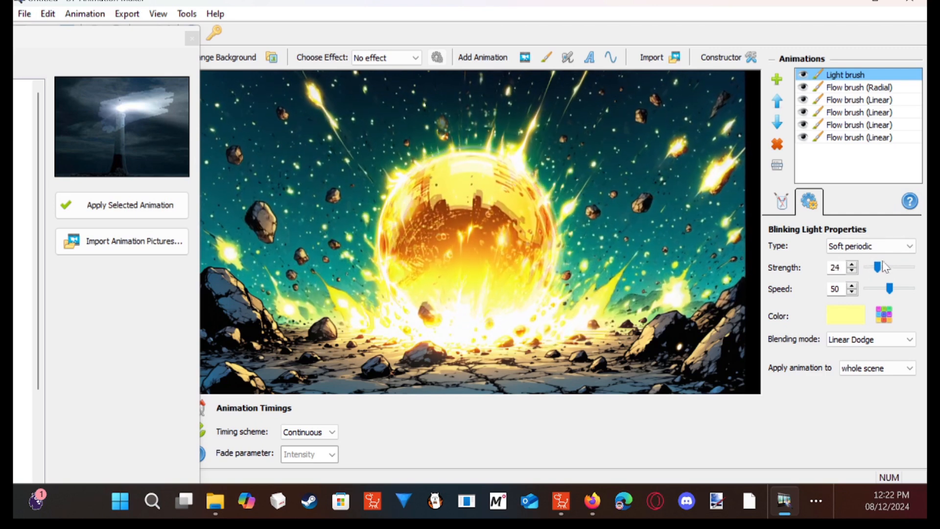
- Set the Light brush's blinking type to Pulsations and apply its animation to the whole scene
{"action": "left_click", "coordinate": [900, 244]}
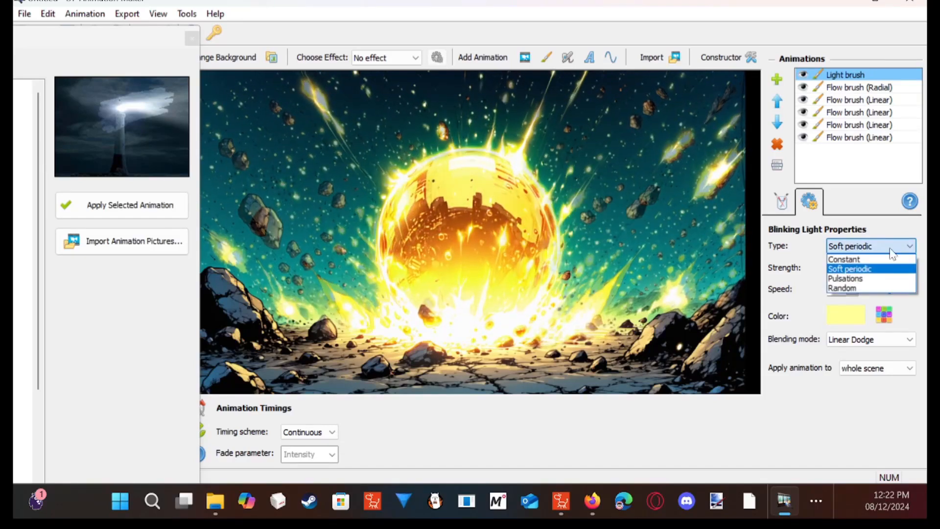
{"action": "left_click", "coordinate": [875, 248]}
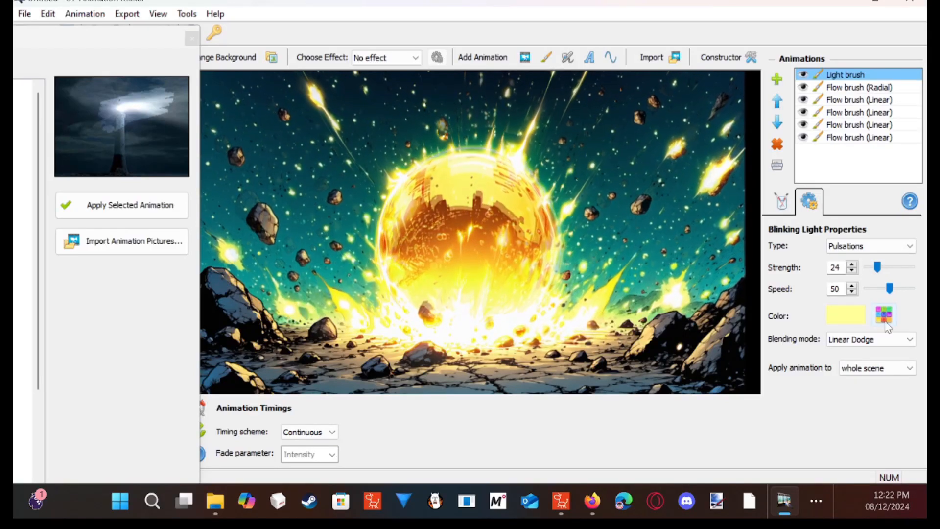
{"action": "left_click", "coordinate": [904, 374]}
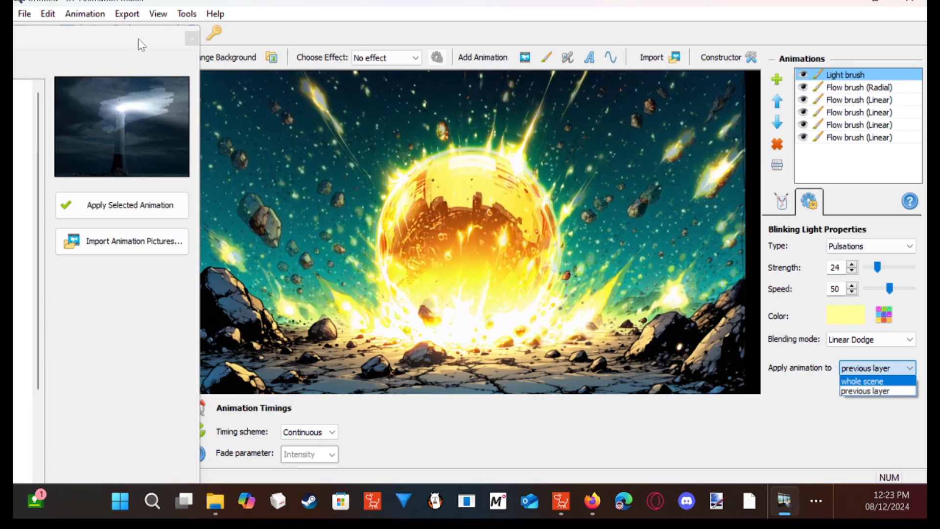
{"action": "key", "text": "Return"}
- Add a Water brush animation from the Nature Brushes, keeping the animation library clear of the orb
{"action": "left_click_drag", "start_coordinate": [112, 39], "coordinate": [367, 39]}
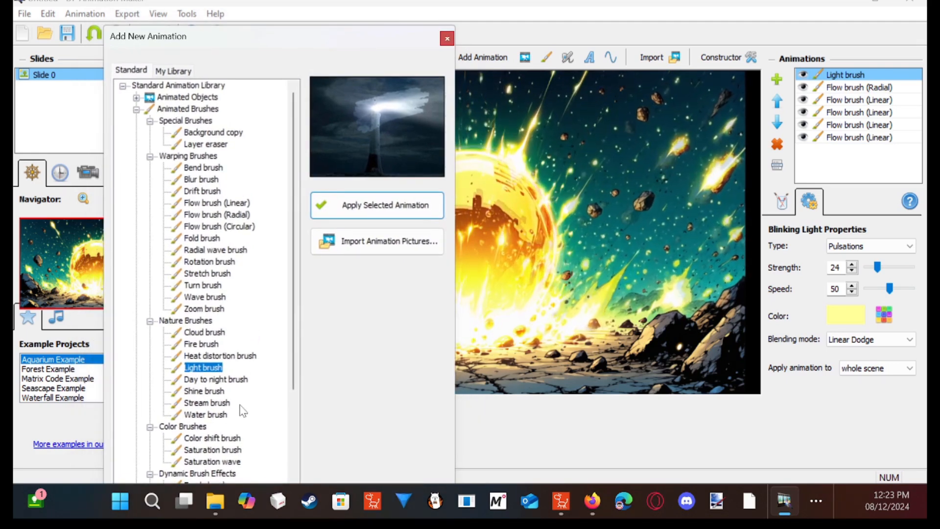
{"action": "left_click", "coordinate": [221, 419]}
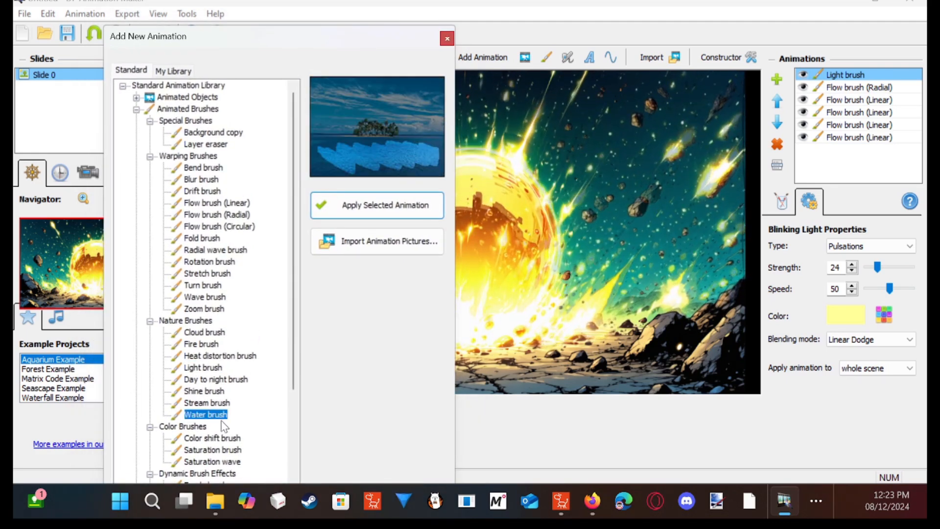
{"action": "left_click_drag", "start_coordinate": [401, 35], "coordinate": [300, 26]}
{"action": "left_click", "coordinate": [293, 195]}
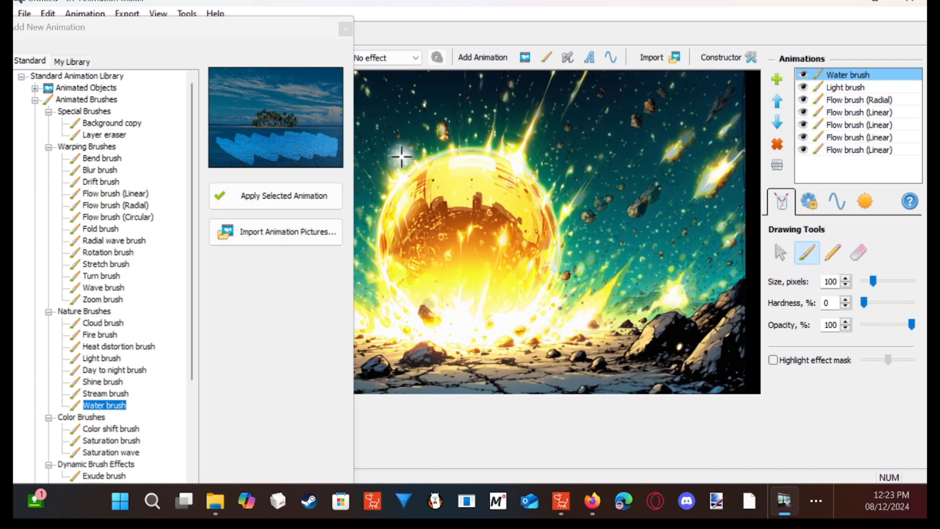
{"action": "left_click_drag", "start_coordinate": [273, 29], "coordinate": [144, 30]}
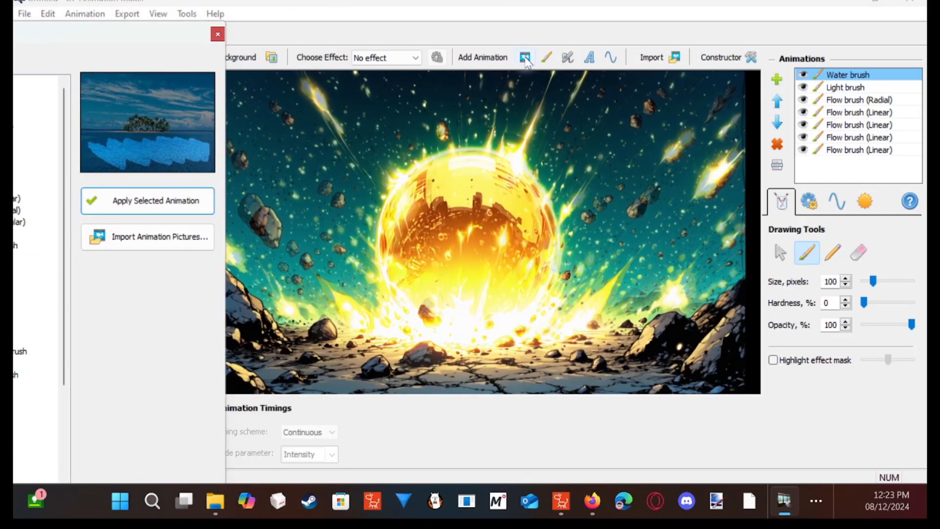
- Add the Lightning bolt 1 animated object from the Weather group and move the library off the scene
{"action": "left_click_drag", "start_coordinate": [164, 36], "coordinate": [410, 20]}
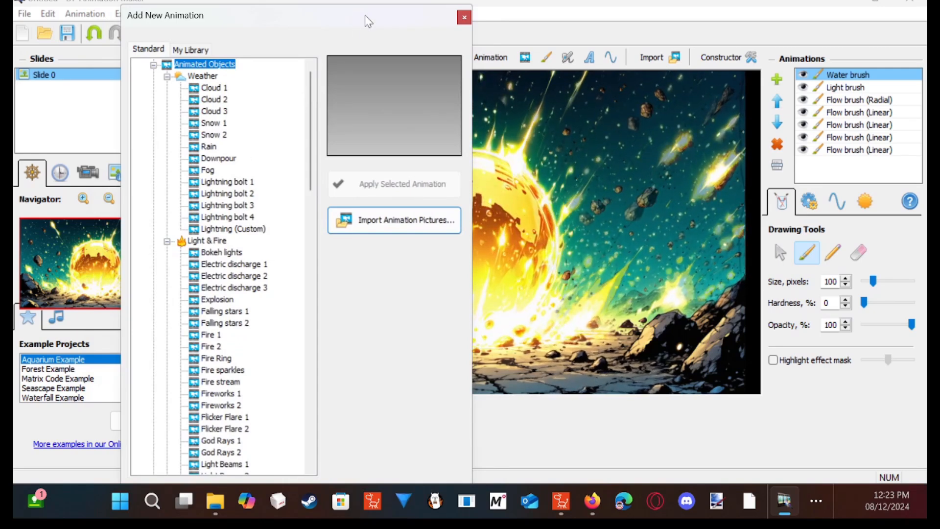
{"action": "left_click_drag", "start_coordinate": [368, 23], "coordinate": [274, 51]}
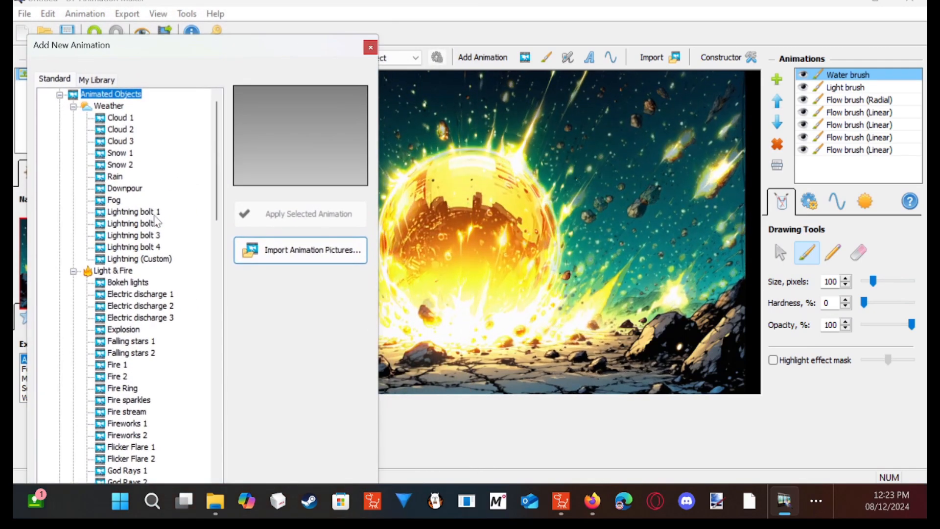
{"action": "left_click", "coordinate": [142, 212]}
{"action": "left_click", "coordinate": [314, 213]}
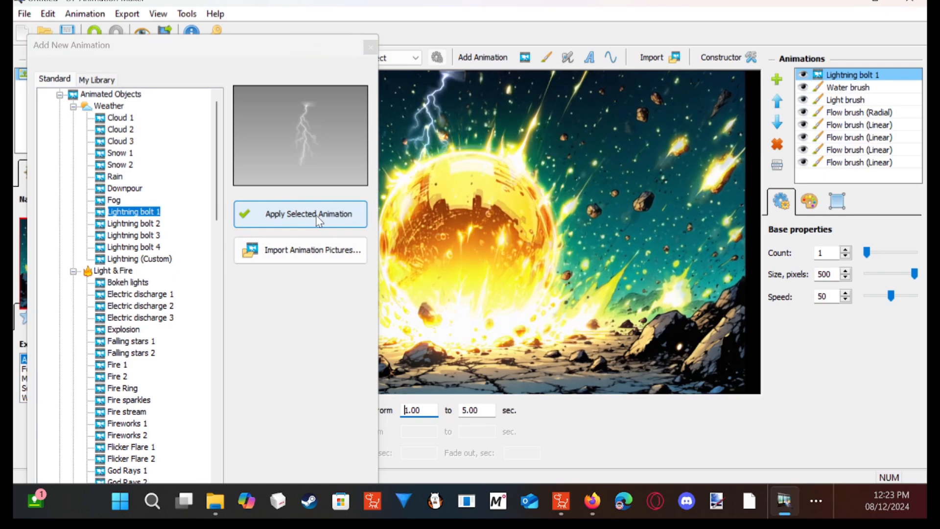
{"action": "left_click_drag", "start_coordinate": [334, 43], "coordinate": [197, 61]}
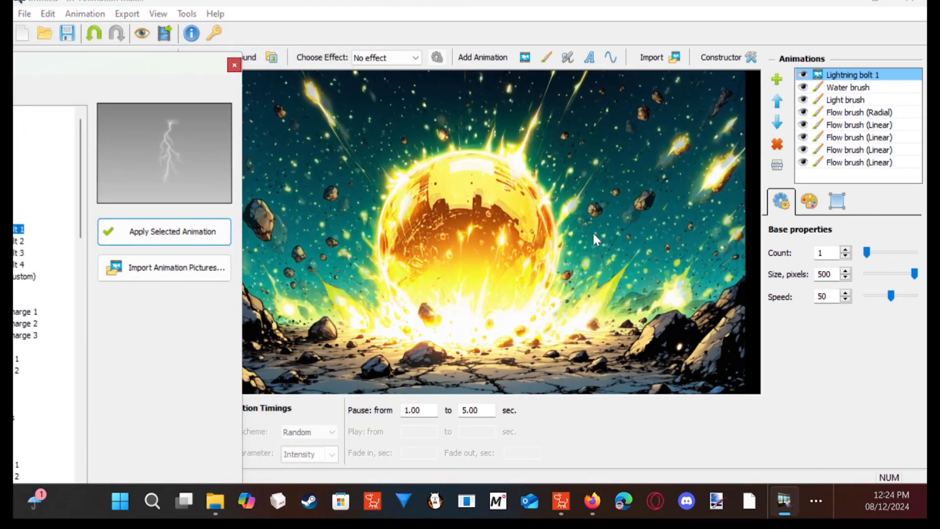
- Add the Lightning bolt 3 animated object from the Weather group to the scene
{"action": "left_click_drag", "start_coordinate": [203, 74], "coordinate": [325, 77]}
{"action": "left_click", "coordinate": [119, 256]}
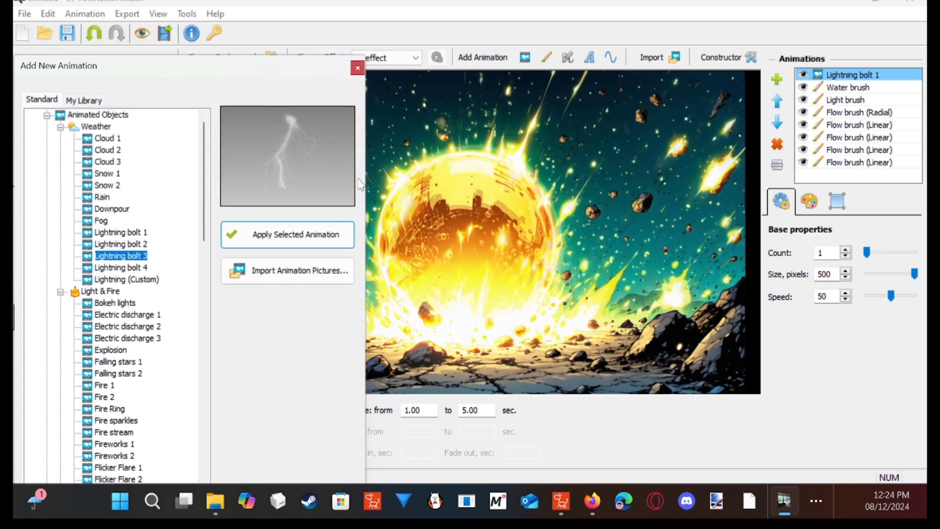
{"action": "left_click", "coordinate": [301, 226]}
{"action": "left_click_drag", "start_coordinate": [308, 73], "coordinate": [233, 64]}
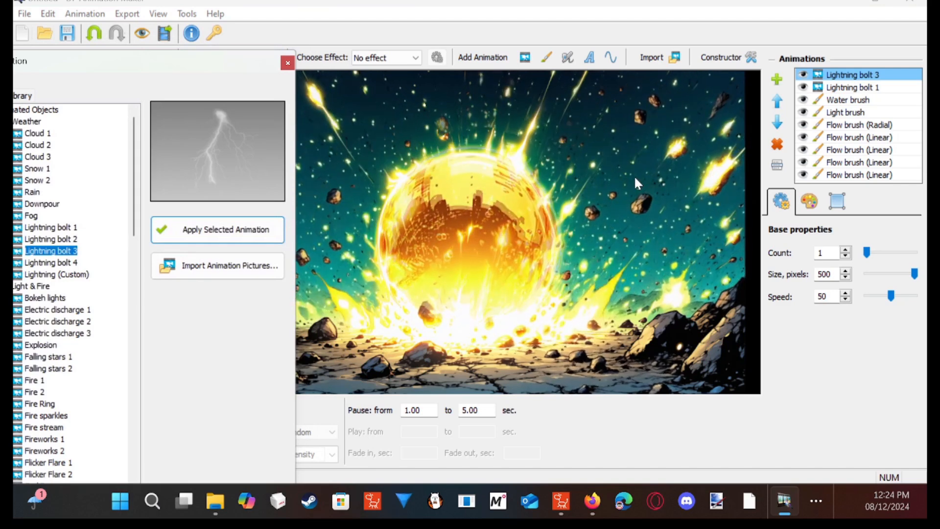
- Add an Electric discharge 1 animation and place its ends on the orb's upper-left and lower-right edges
{"action": "left_click_drag", "start_coordinate": [172, 65], "coordinate": [237, 69]}
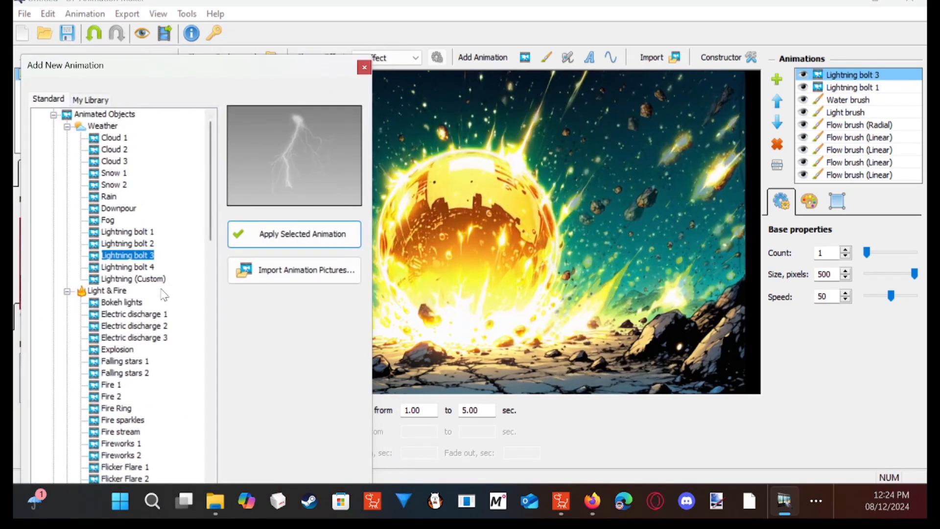
{"action": "left_click", "coordinate": [131, 313]}
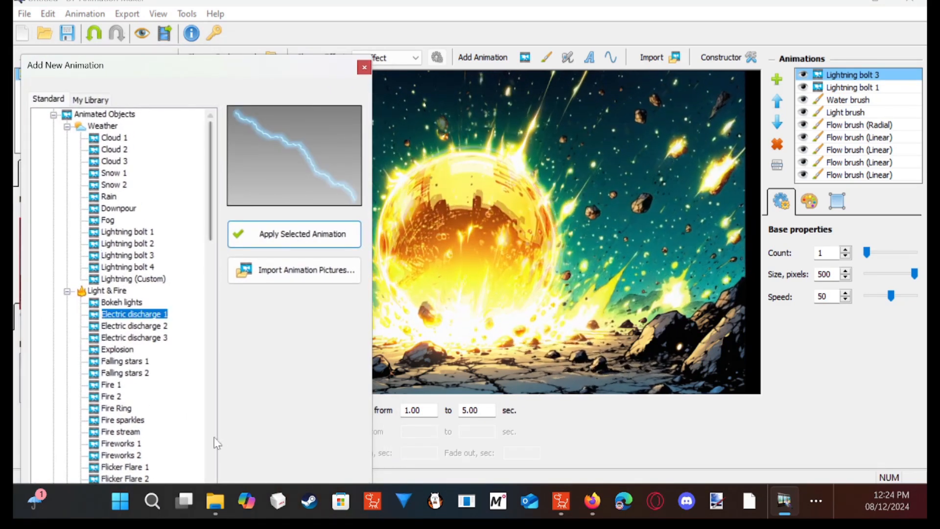
{"action": "left_click", "coordinate": [310, 239]}
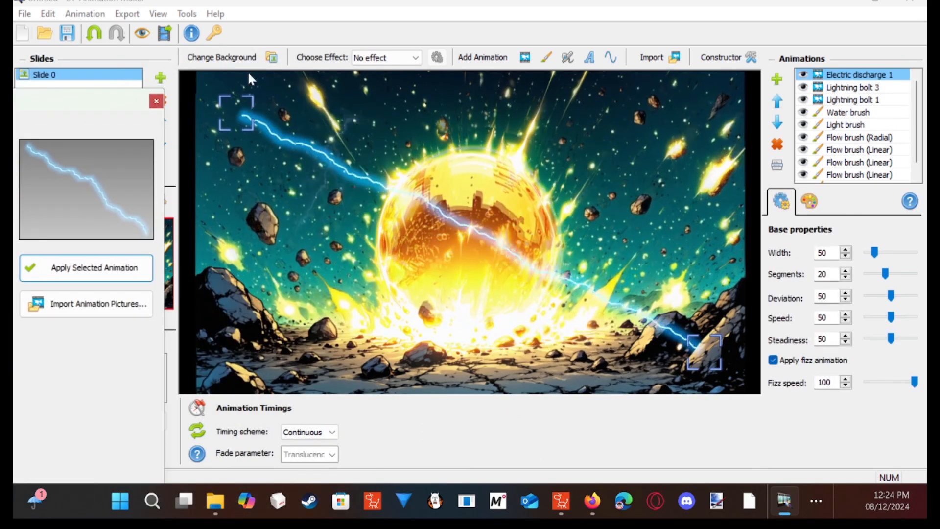
{"action": "left_click_drag", "start_coordinate": [247, 116], "coordinate": [403, 172]}
{"action": "left_click_drag", "start_coordinate": [703, 348], "coordinate": [535, 304]}
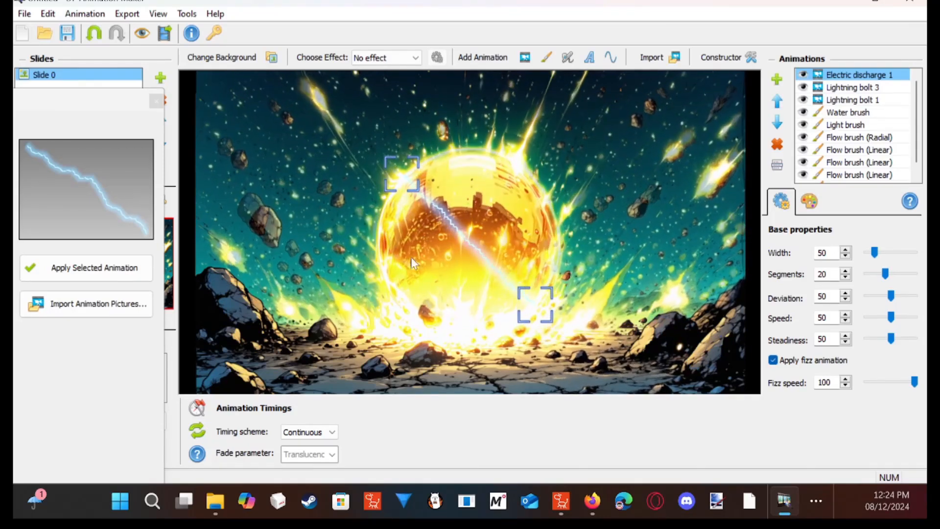
- Add an Electric discharge 3 animation from the Light & Fire group, keeping the library clear of the orb
{"action": "left_click_drag", "start_coordinate": [120, 92], "coordinate": [294, 51]}
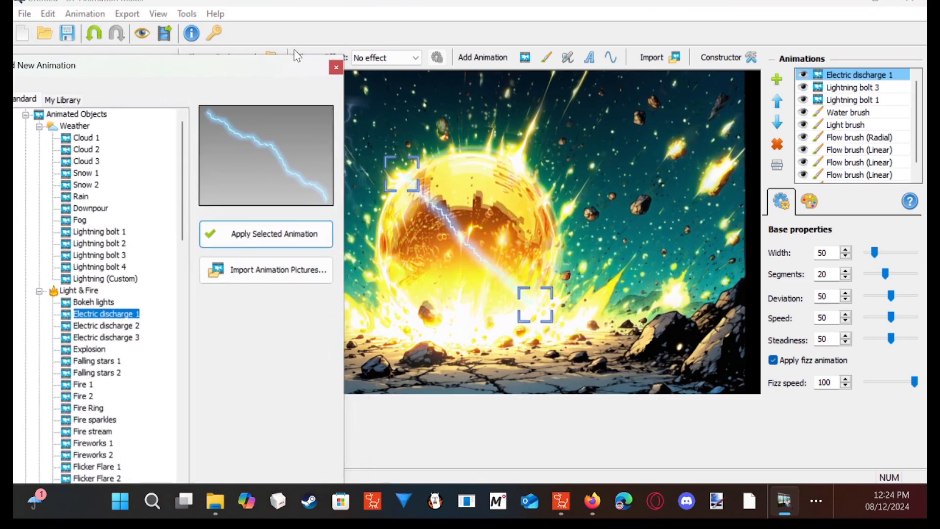
{"action": "left_click", "coordinate": [105, 338]}
{"action": "left_click", "coordinate": [284, 234]}
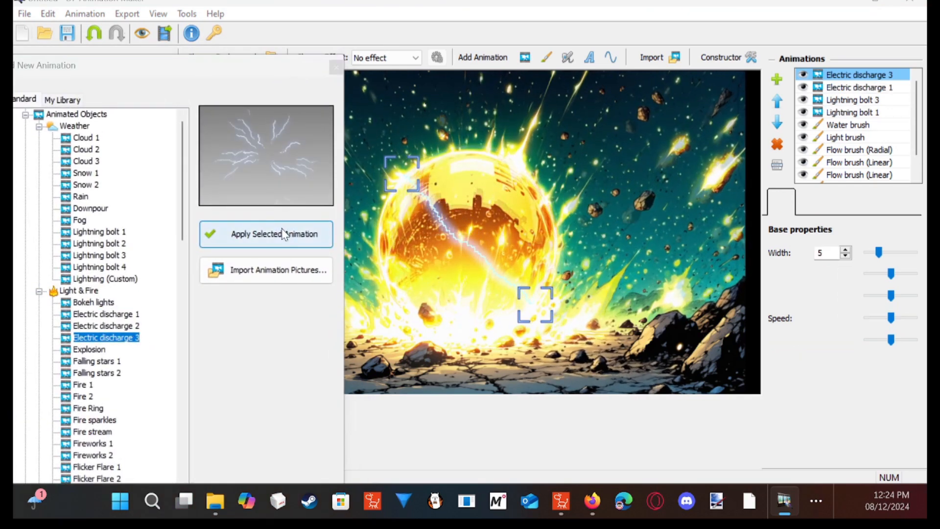
{"action": "left_click_drag", "start_coordinate": [307, 56], "coordinate": [185, 86]}
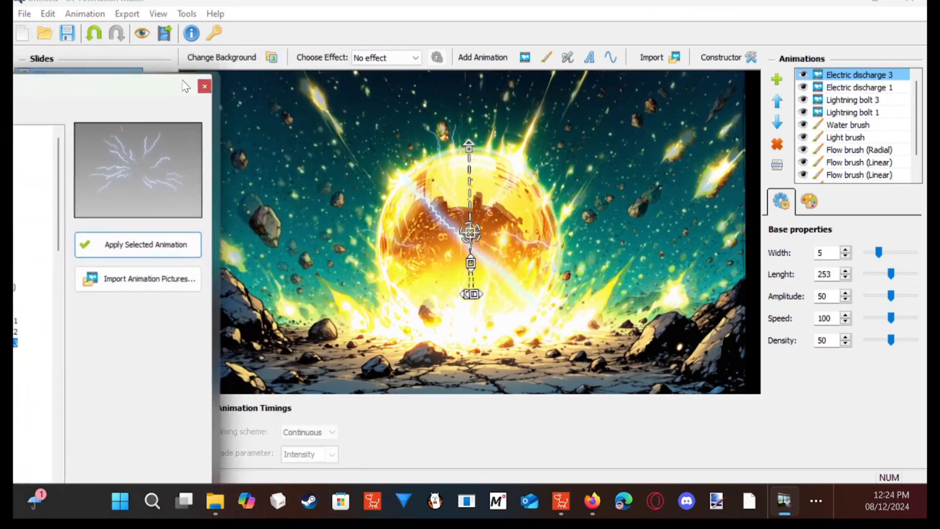
{"action": "left_click_drag", "start_coordinate": [116, 90], "coordinate": [90, 99]}
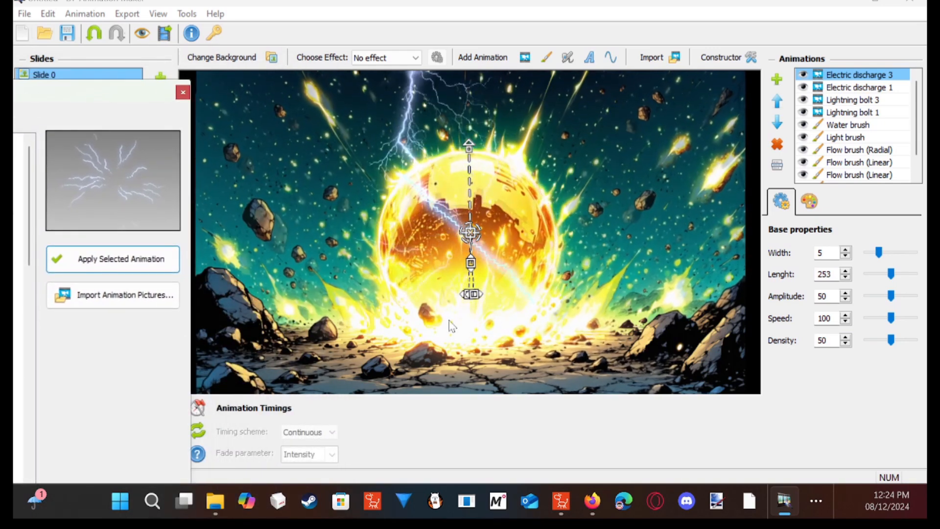
- Reshape the Electric discharge 3 into a ring around the orb's edge so the sparks radiate outward
{"action": "left_click", "coordinate": [472, 300]}
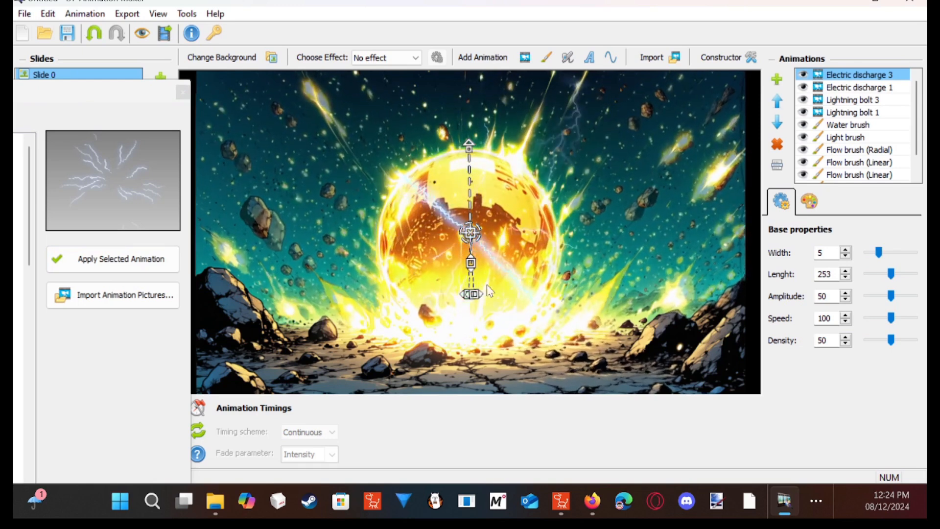
{"action": "left_click_drag", "start_coordinate": [472, 293], "coordinate": [573, 293]}
{"action": "left_click_drag", "start_coordinate": [461, 139], "coordinate": [607, 190]}
{"action": "left_click_drag", "start_coordinate": [444, 351], "coordinate": [510, 391]}
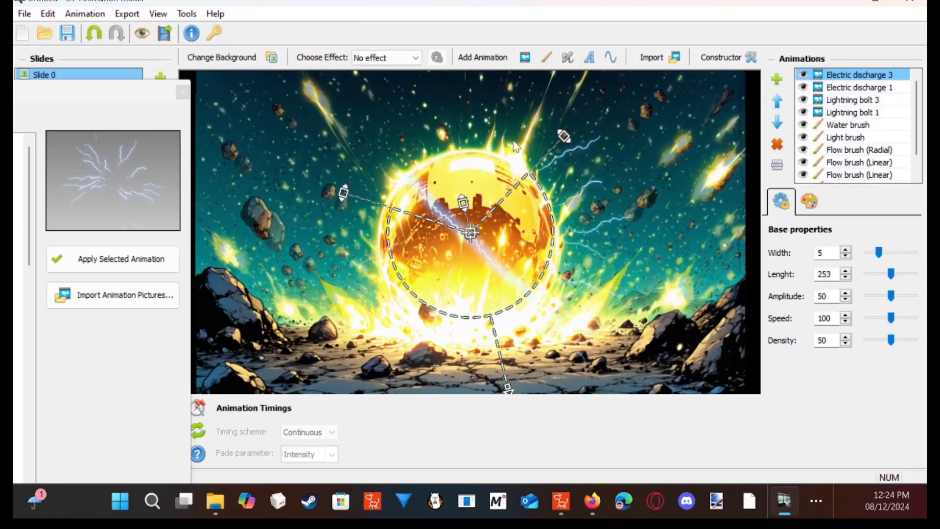
- Look through the remaining Light & Fire and Water & Air objects, and close the animation library
{"action": "left_click_drag", "start_coordinate": [152, 92], "coordinate": [338, 47]}
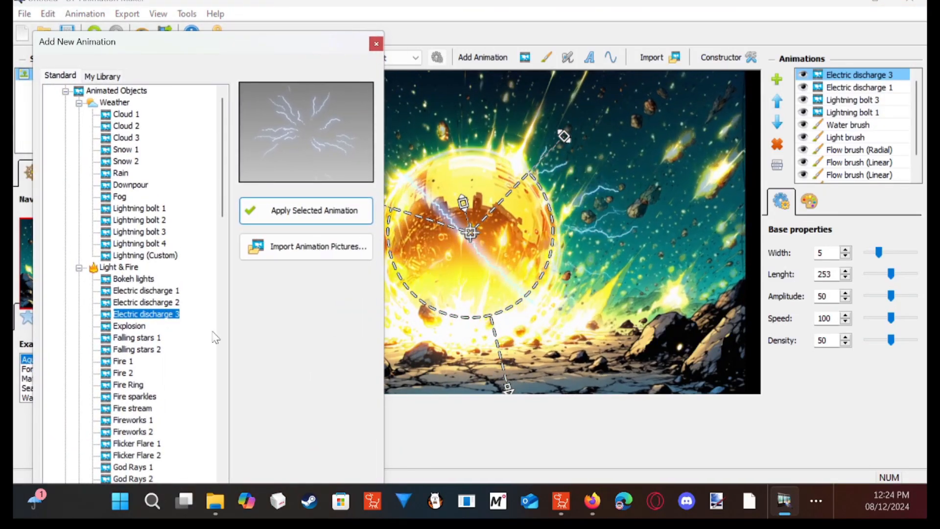
{"action": "scroll", "coordinate": [196, 364], "scroll_direction": "down", "scroll_amount": 4}
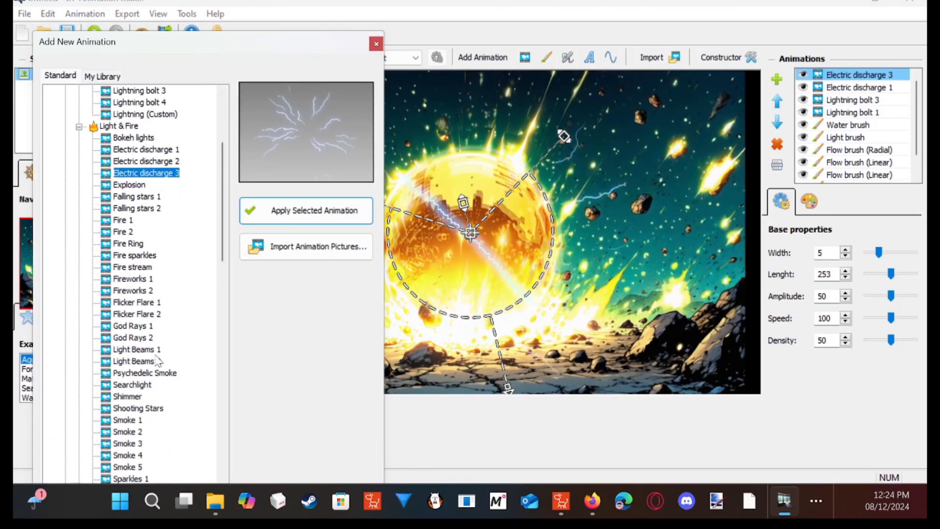
{"action": "left_click_drag", "start_coordinate": [221, 240], "coordinate": [220, 277]}
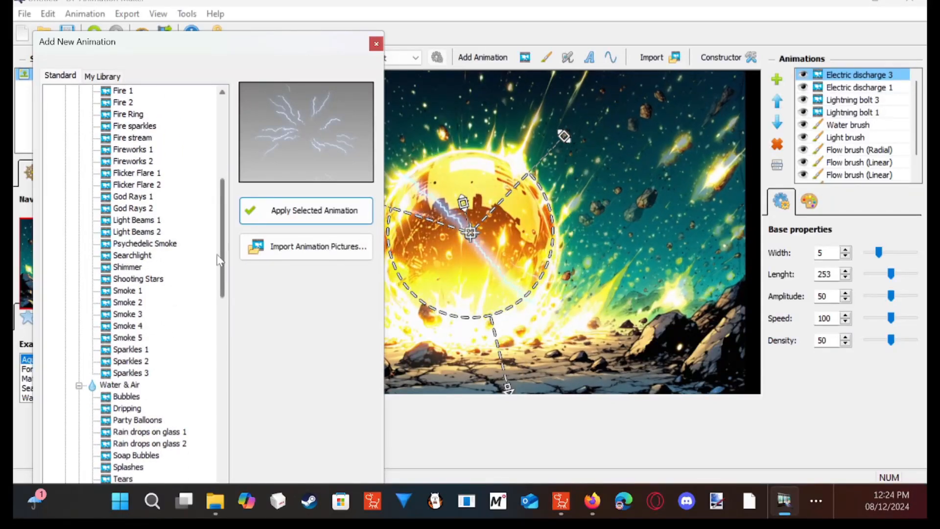
{"action": "left_click", "coordinate": [375, 45]}
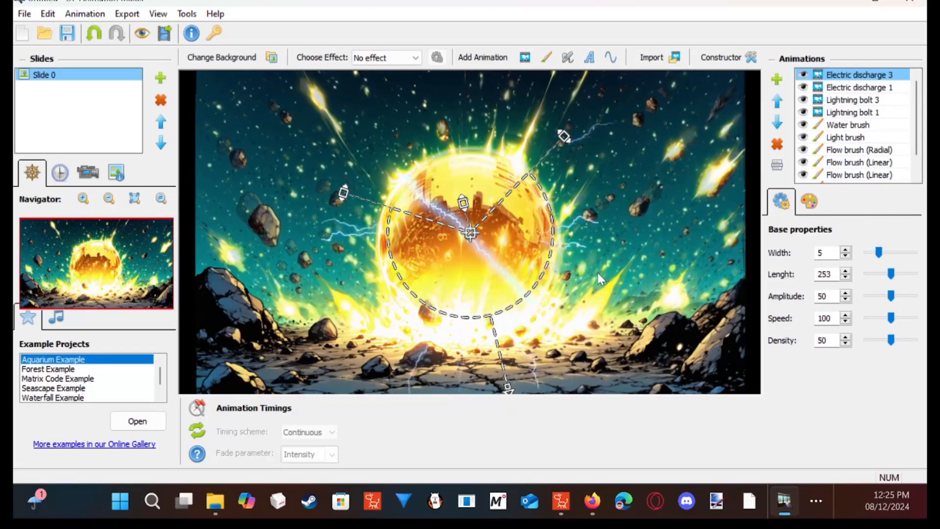
- Start exporting the animation to GIF format, saving it in the Space Zombies folder under the file name "whate"
{"action": "left_click", "coordinate": [127, 13]}
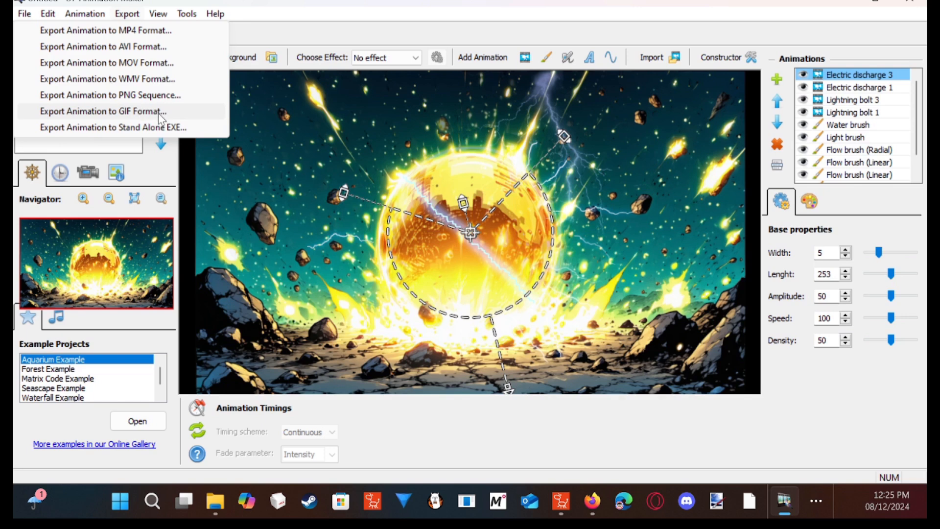
{"action": "left_click", "coordinate": [158, 113]}
{"action": "left_click_drag", "start_coordinate": [615, 61], "coordinate": [533, 12]}
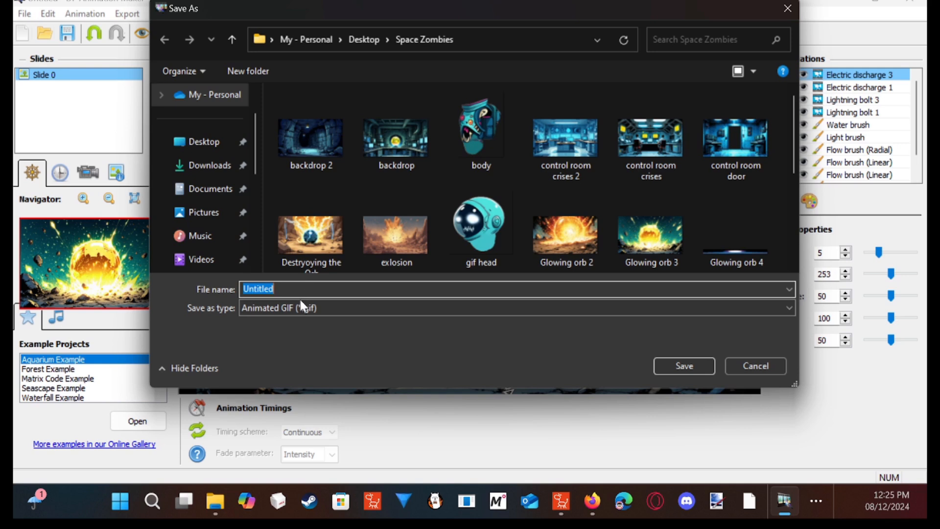
{"action": "key", "text": "BackSpace"}
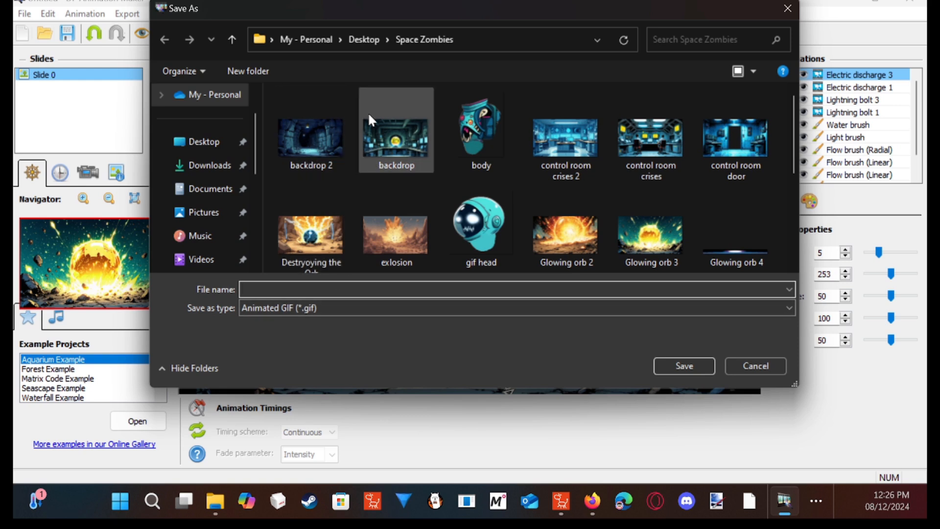
{"action": "type", "text": "wha"}
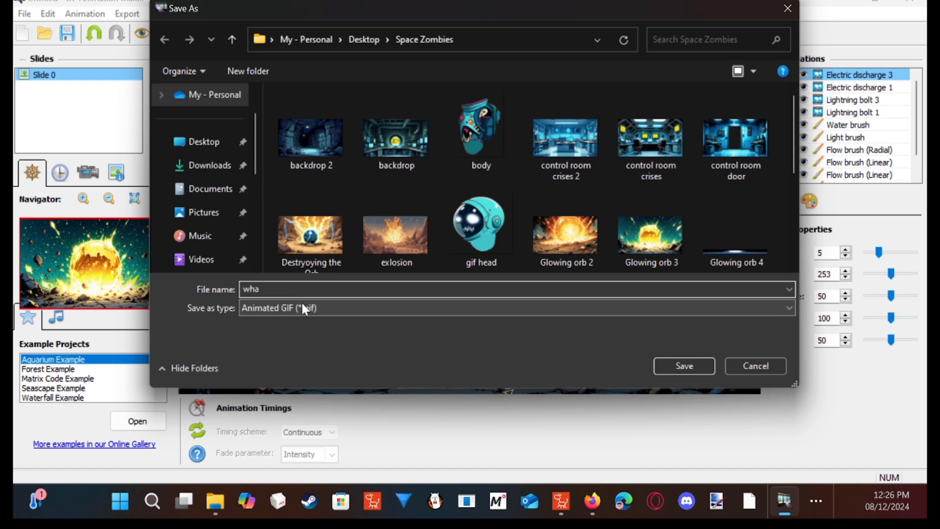
{"action": "type", "text": "teve"}
{"action": "left_click", "coordinate": [685, 366]}
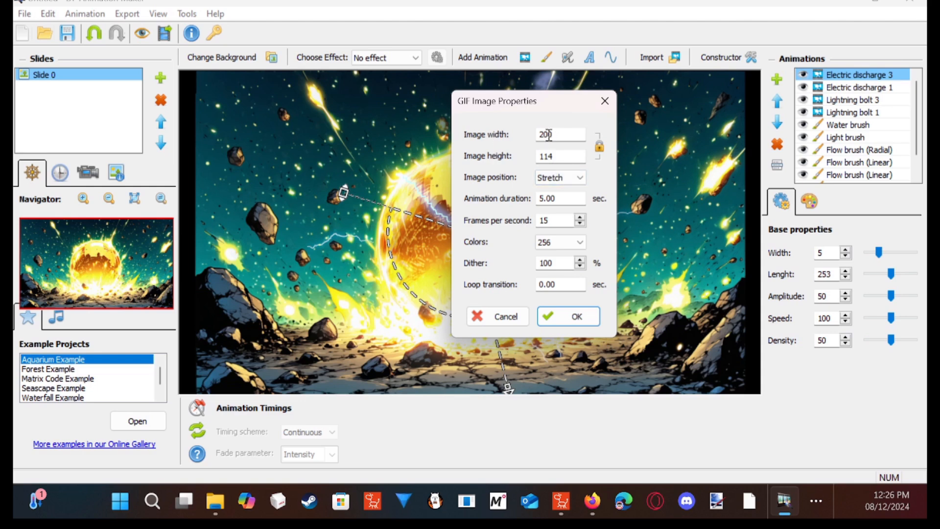
- Unlock the GIF's aspect ratio and set the image size to 1920 wide by 1080 high
{"action": "left_click", "coordinate": [599, 148]}
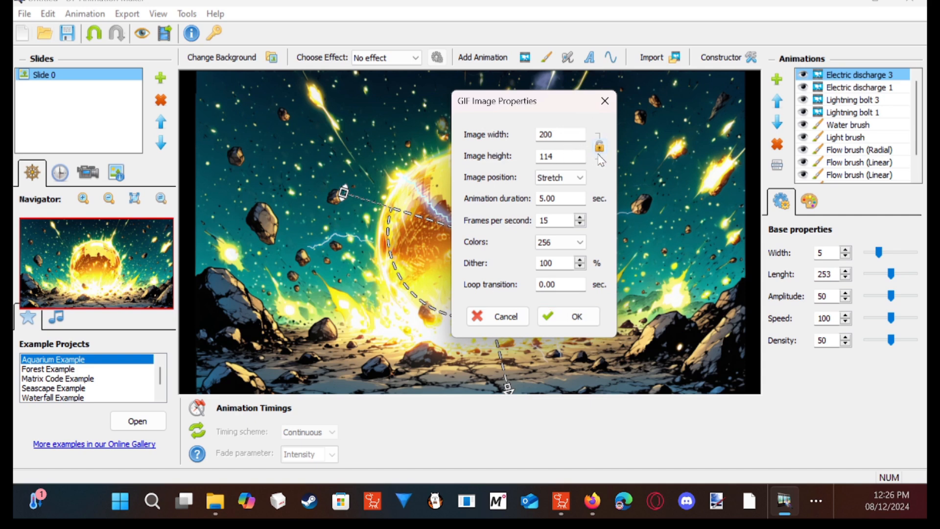
{"action": "left_click", "coordinate": [576, 131]}
{"action": "key", "text": "BackSpace"}
{"action": "key", "text": "BackSpace"}
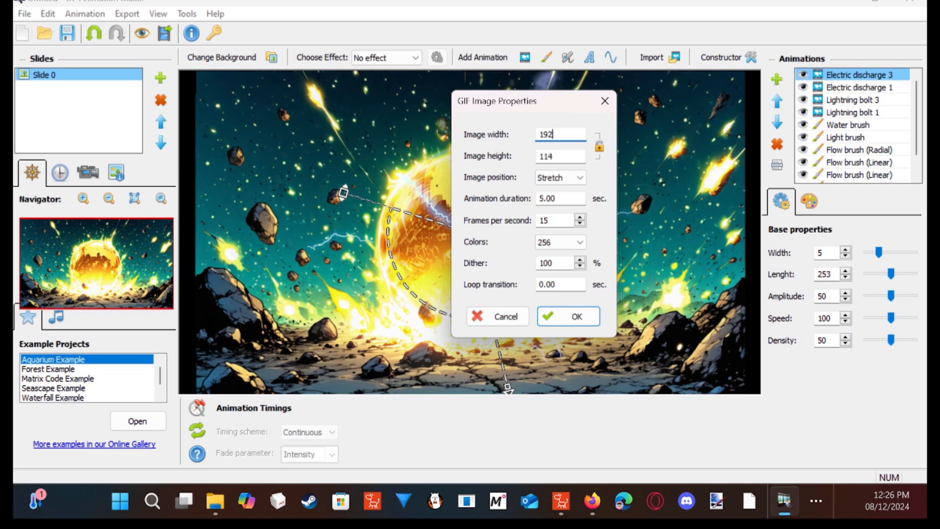
{"action": "left_click", "coordinate": [564, 156]}
{"action": "key", "text": "BackSpace"}
- Set the GIF's loop transition to 2 seconds, and dismiss the GIF image properties without exporting
{"action": "left_click", "coordinate": [544, 284]}
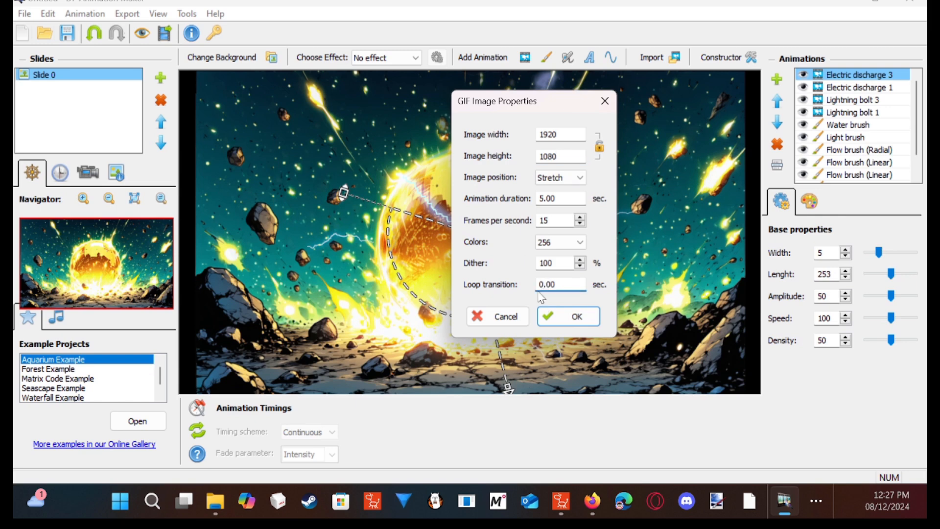
{"action": "key", "text": "Delete"}
{"action": "type", "text": "2."}
{"action": "left_click", "coordinate": [599, 101]}
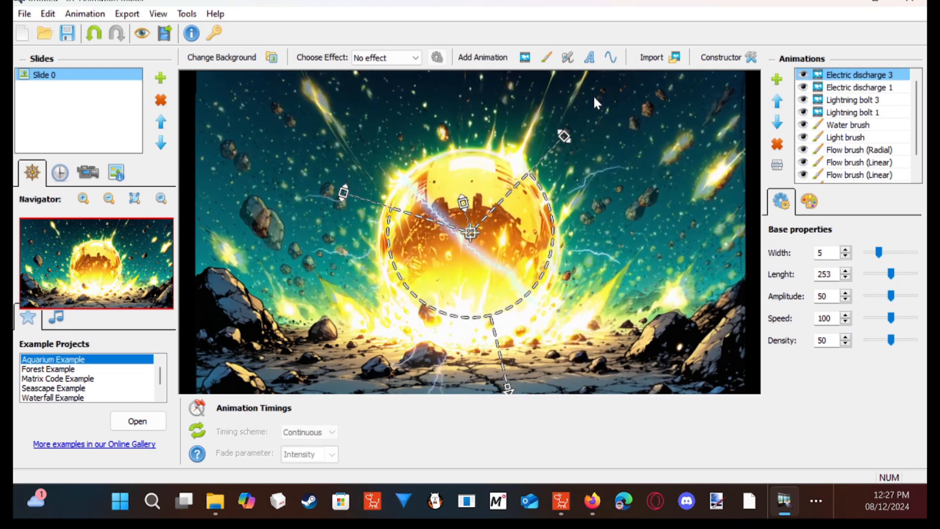